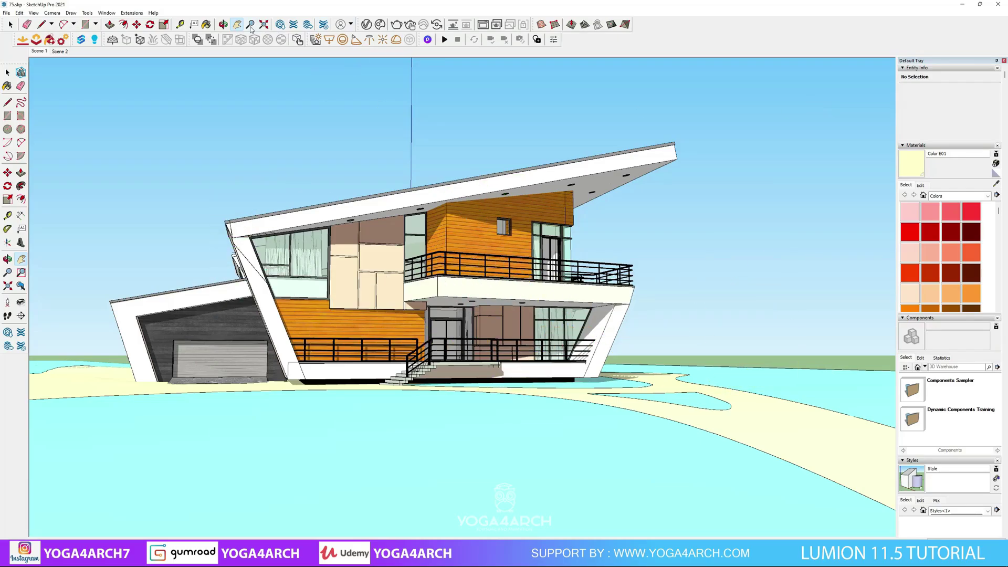
- Save the house model as 75.skp in SketchUp Version 2019 format
click(224, 24)
drag(526, 263, 604, 257)
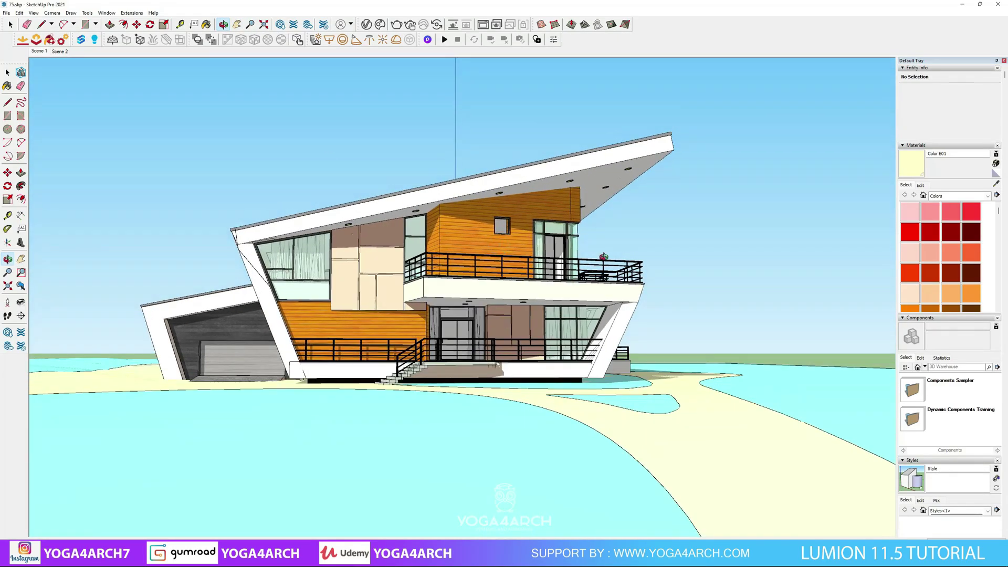
click(6, 13)
click(24, 62)
click(283, 393)
click(284, 437)
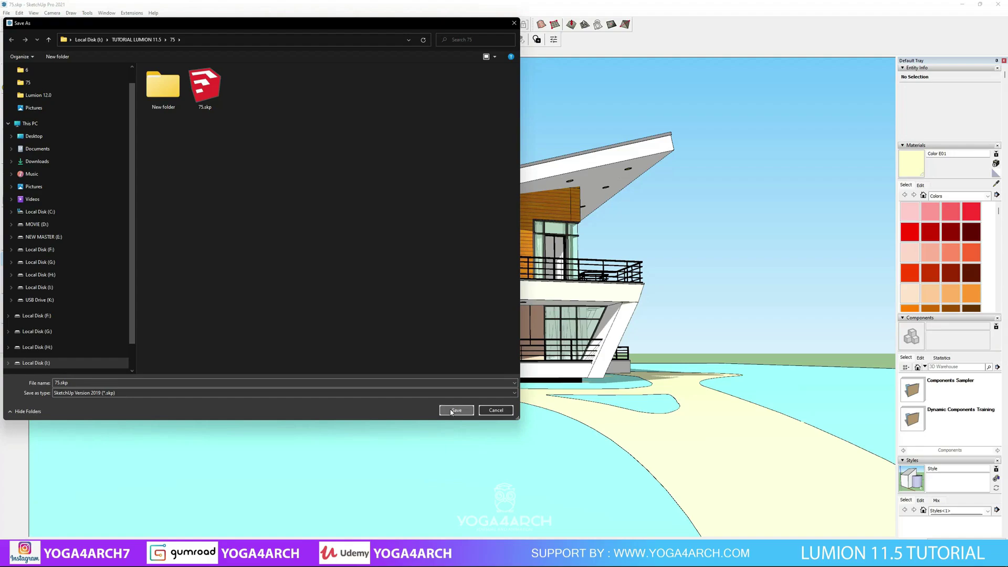
click(456, 410)
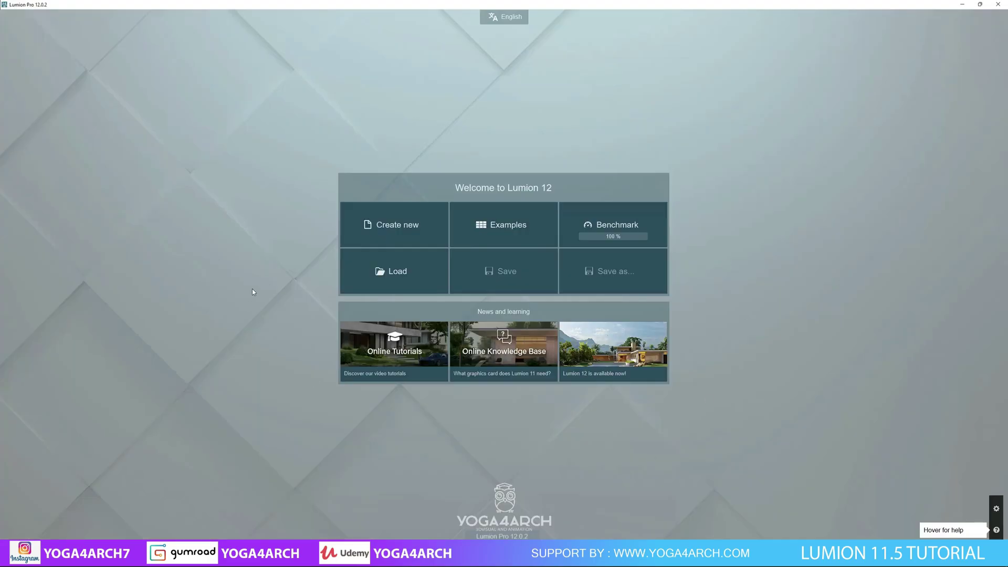
- Start a Plain environment project and import and place the 75.skp house model
click(421, 235)
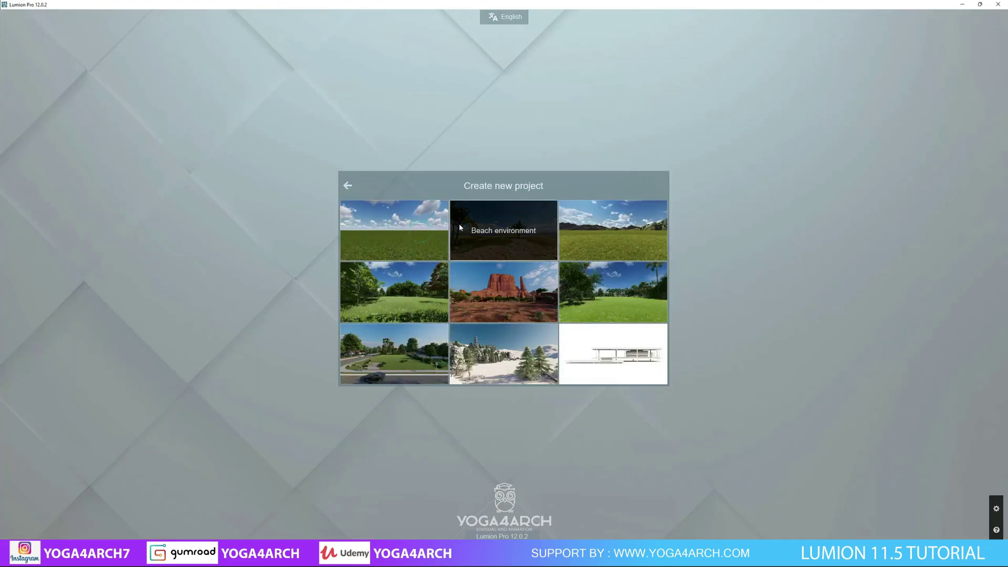
click(394, 234)
click(17, 519)
click(45, 44)
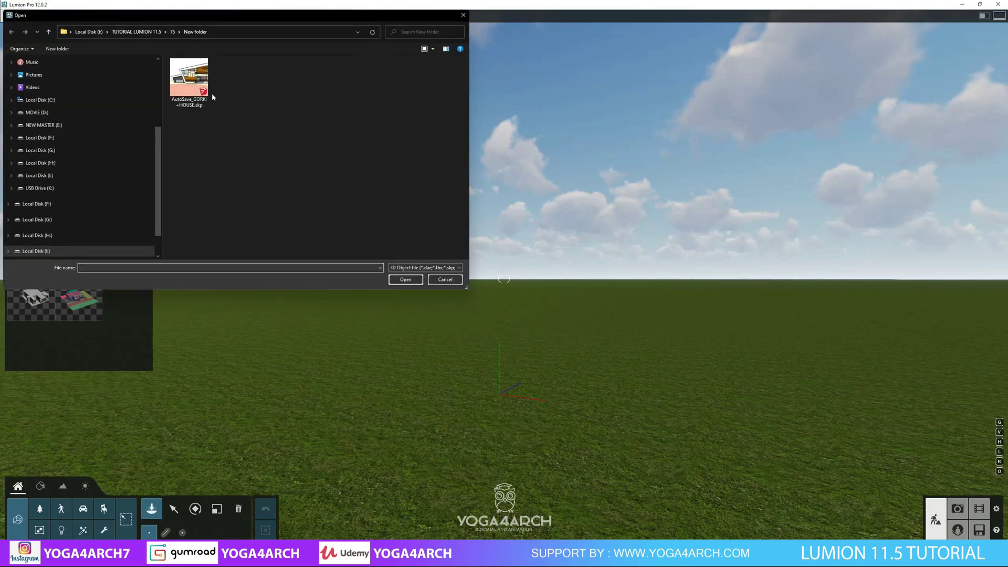
double_click(232, 79)
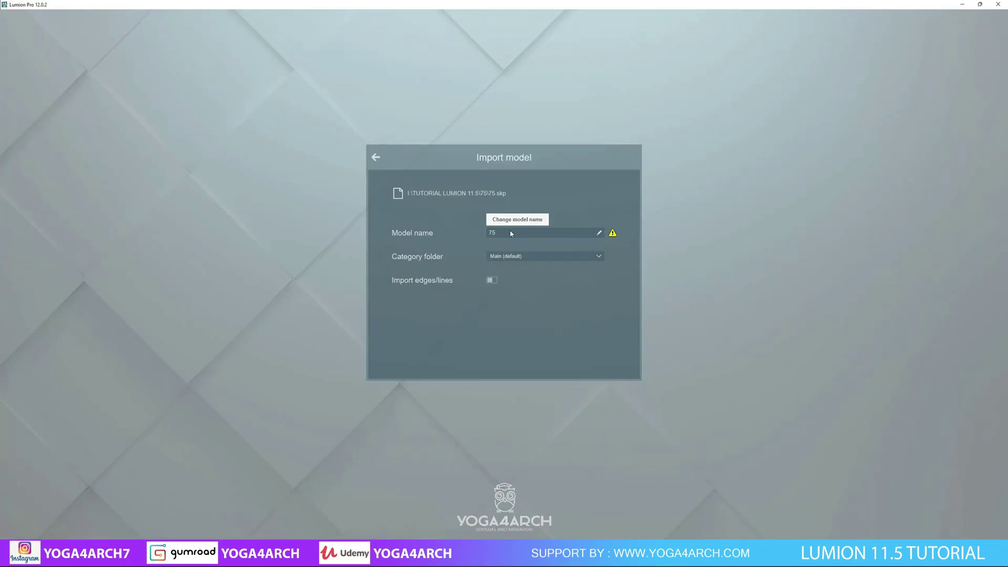
click(597, 256)
click(618, 357)
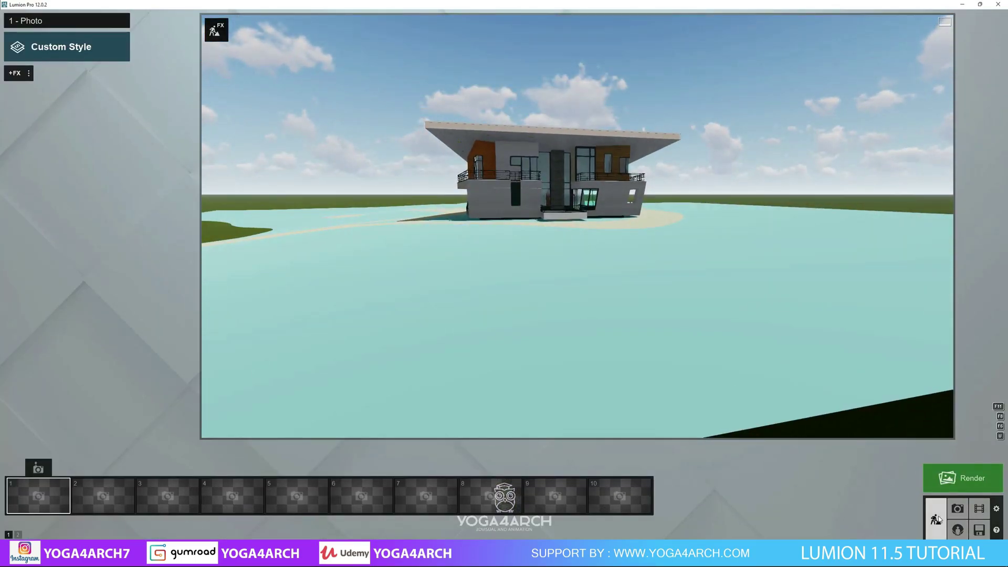
click(936, 519)
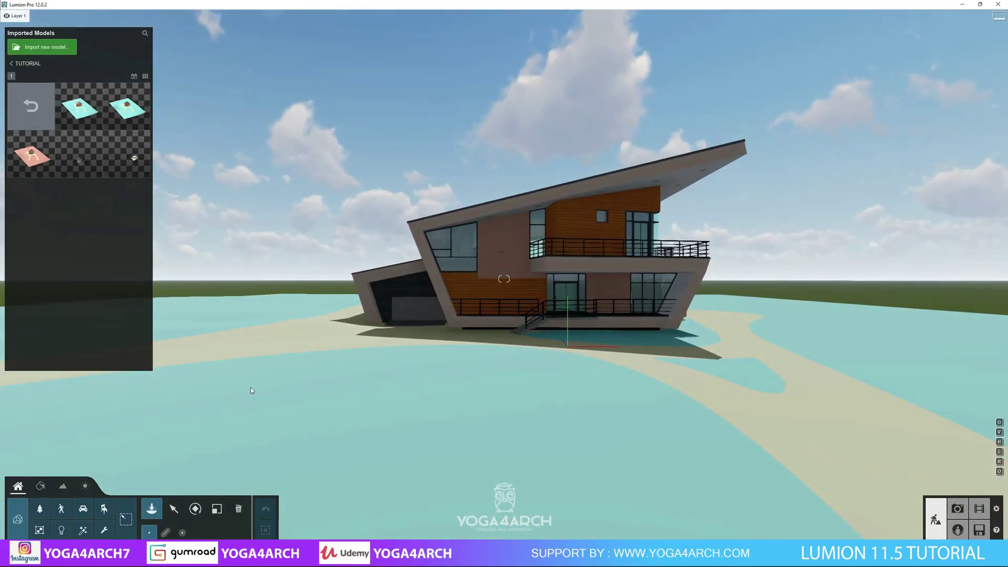
click(174, 509)
- Store a low camera view of the house at 24 mm focal length in photo slot 1
click(570, 311)
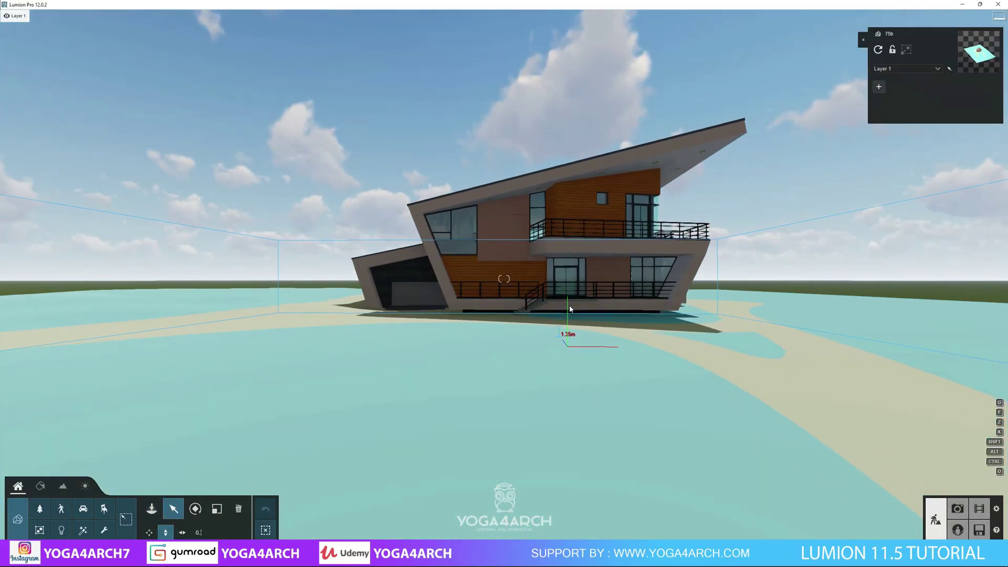
click(958, 509)
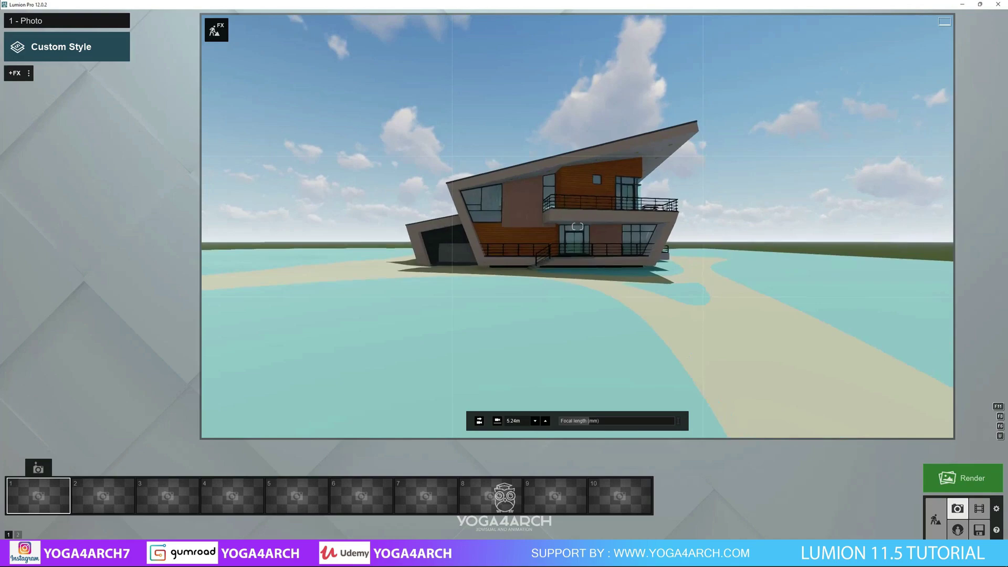
click(679, 421)
text(24)
key(Return)
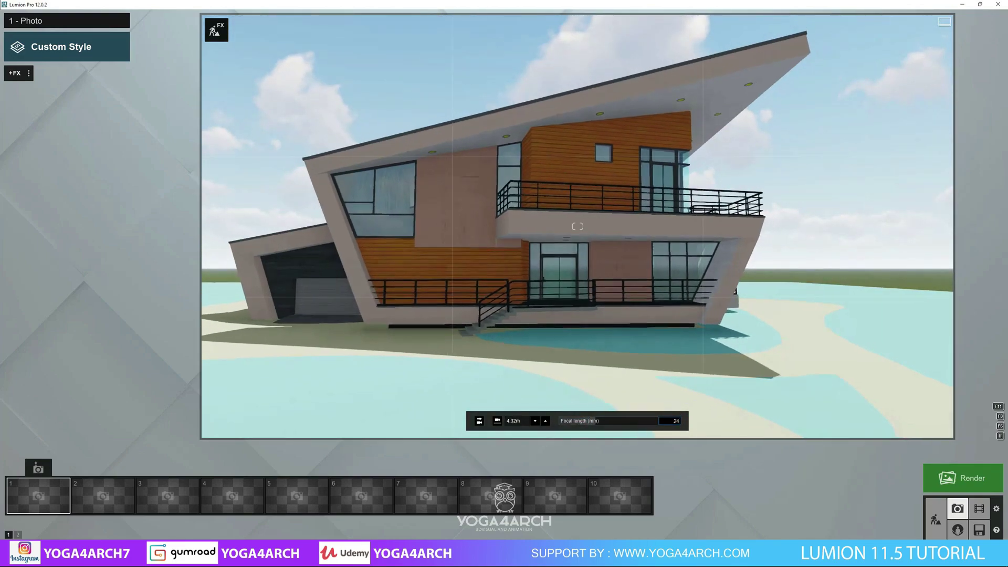
key(e)
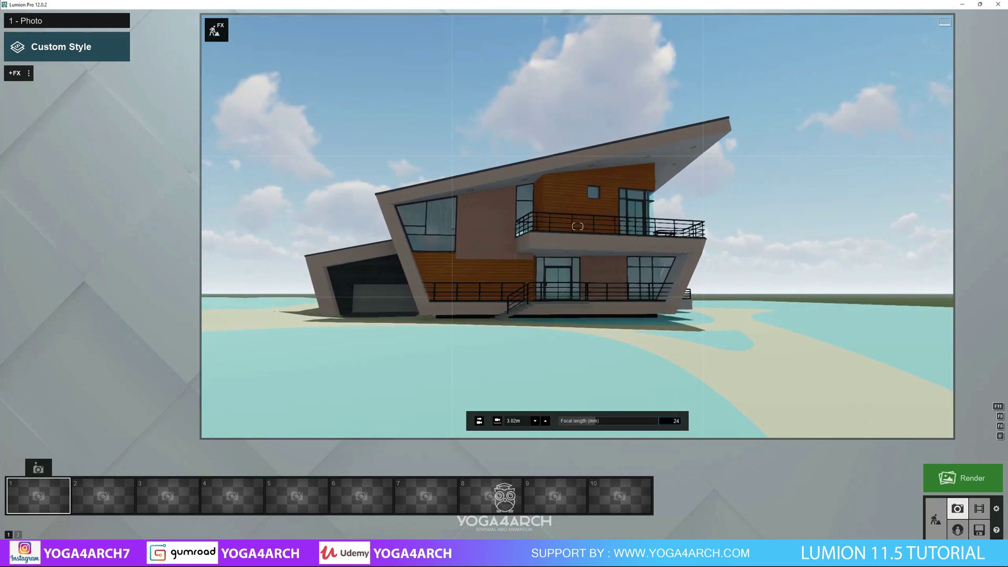
key(e)
key(a)
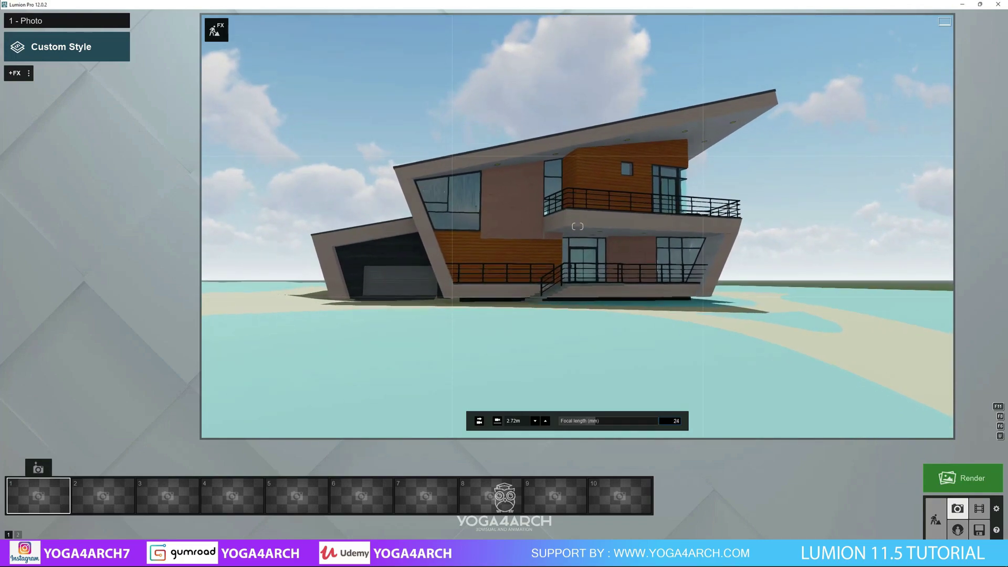
click(39, 469)
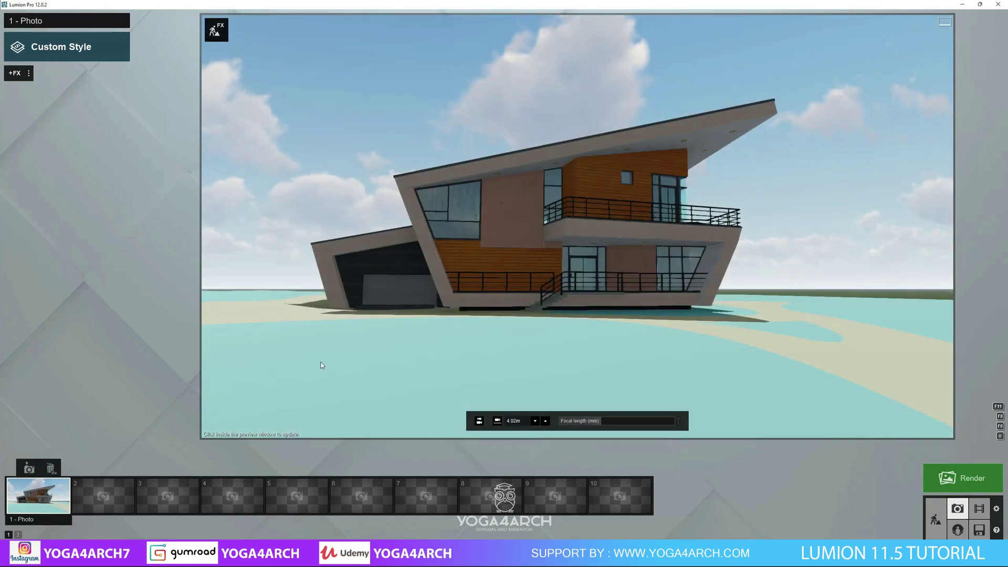
- Apply the Realistic style and a Real Skies sunset with the sun right of the house
click(61, 47)
click(481, 209)
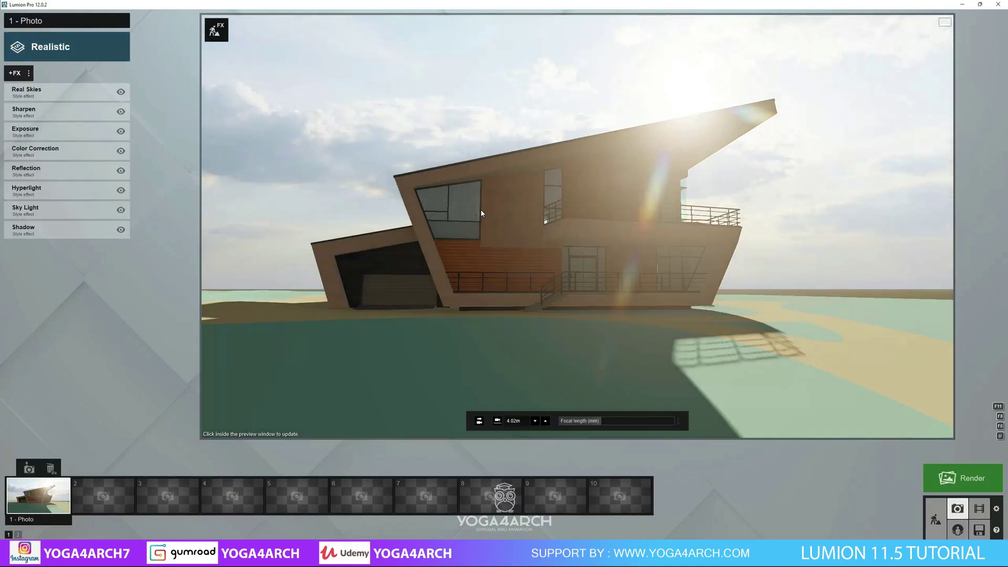
click(60, 94)
click(23, 113)
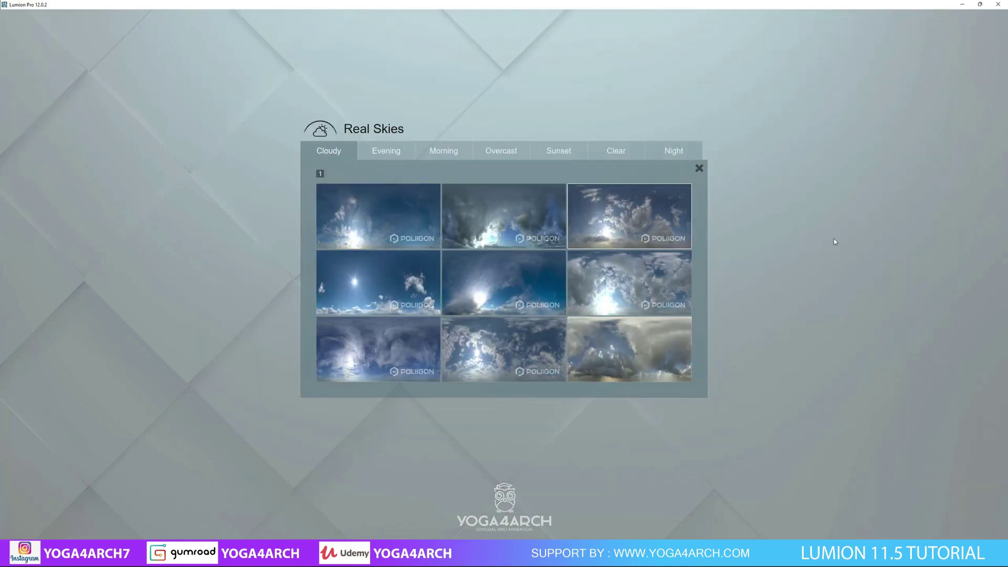
click(557, 154)
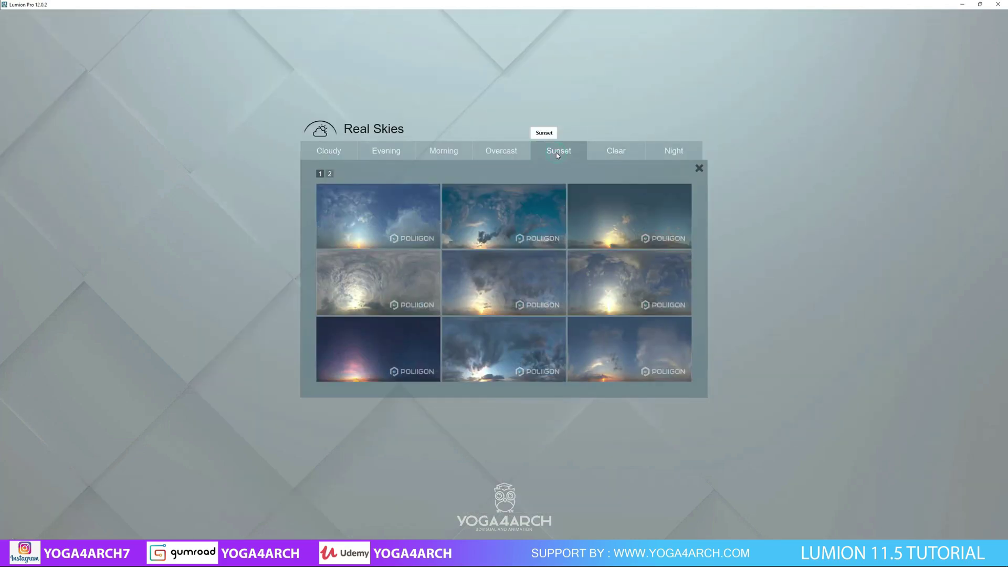
click(504, 278)
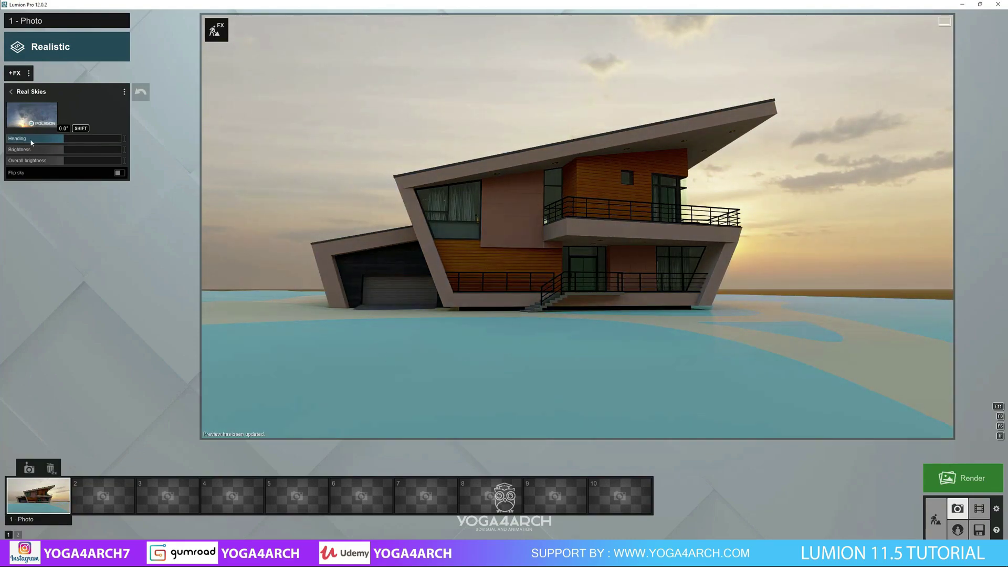
click(68, 141)
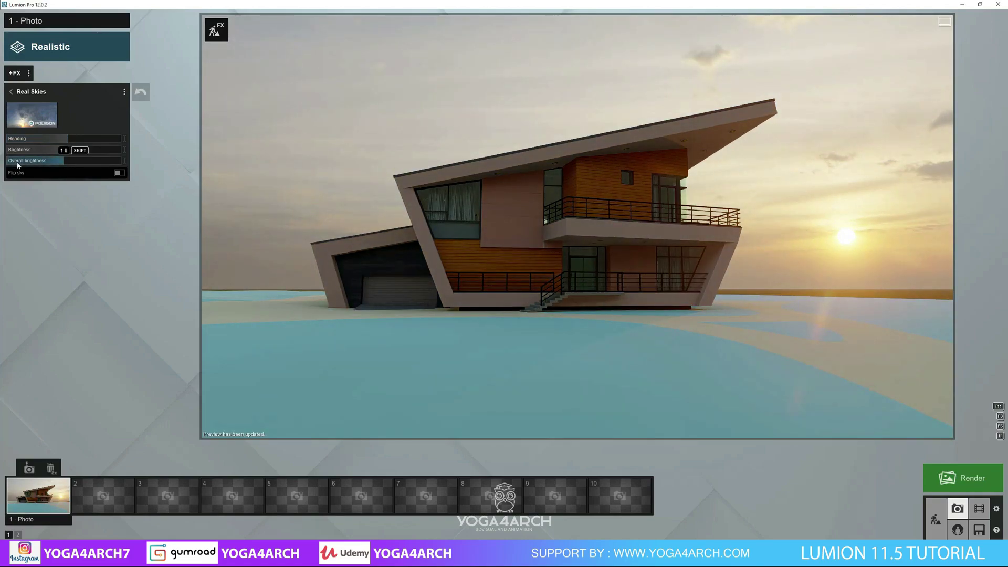
click(91, 162)
mouse_move(436, 201)
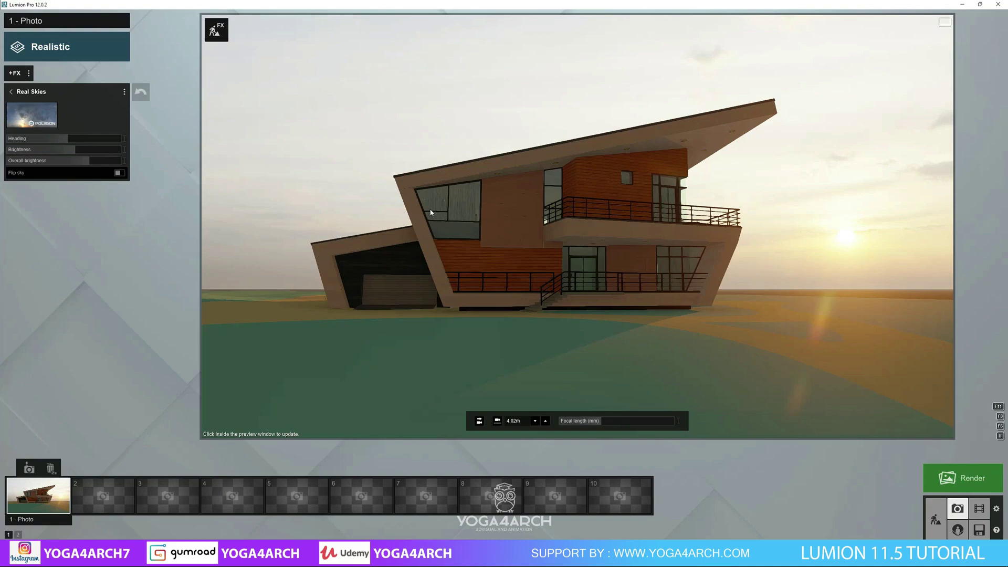
click(431, 213)
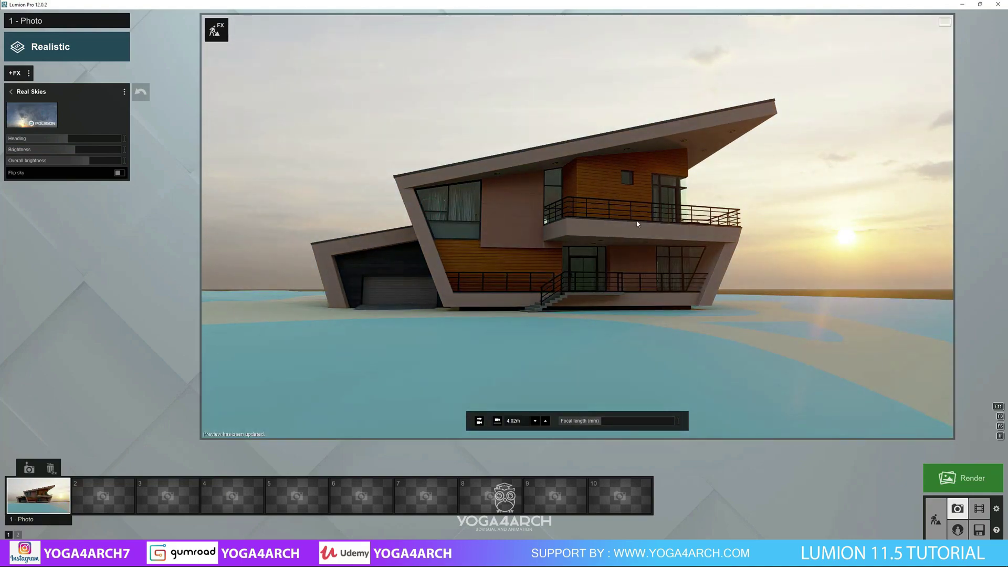
- Cover the lawn with Wild Grass 01: rotation 90°, length 0.4, bending 0.6, colorization 0.2, curliness 0.8
click(936, 520)
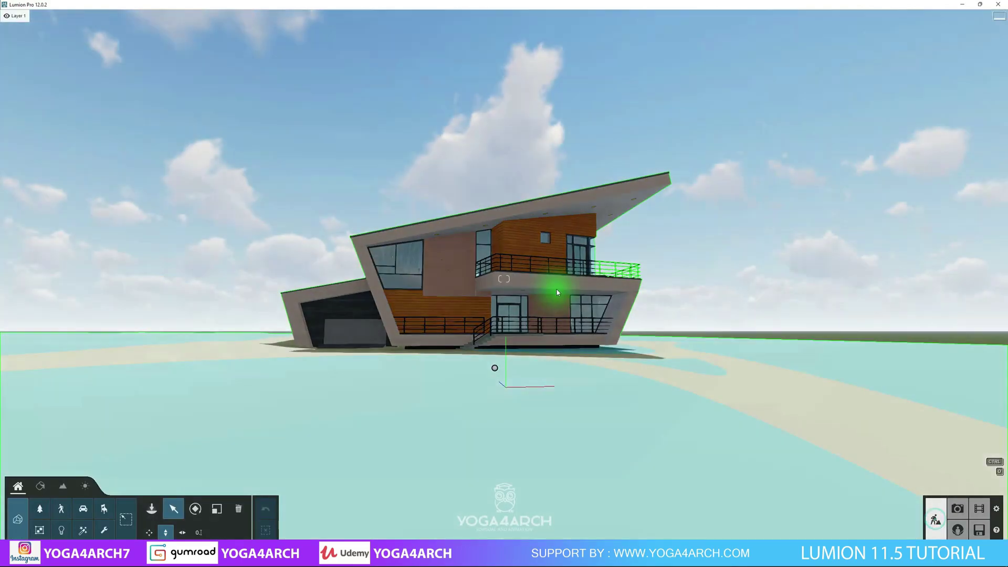
click(53, 517)
click(20, 50)
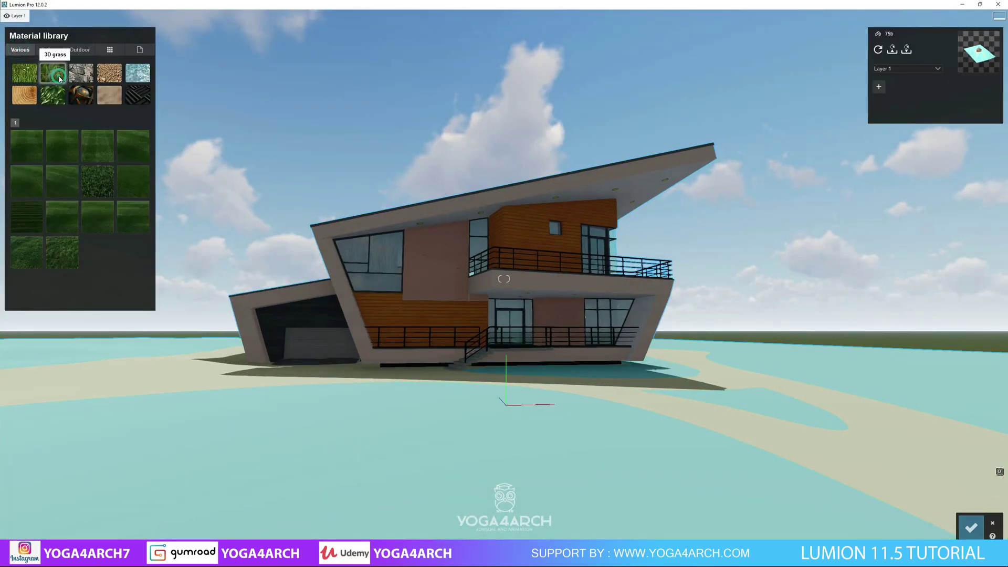
click(29, 260)
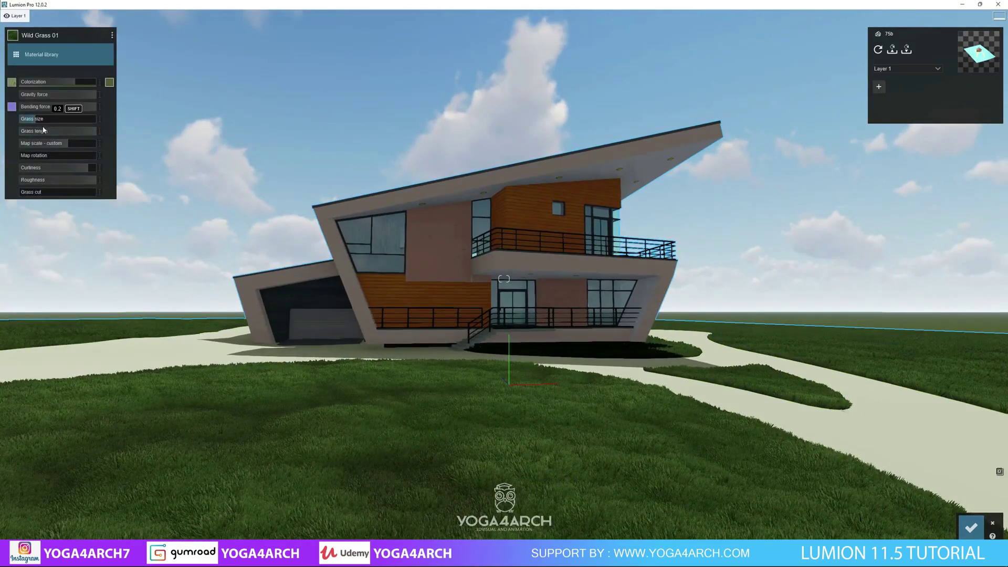
drag(27, 156, 42, 159)
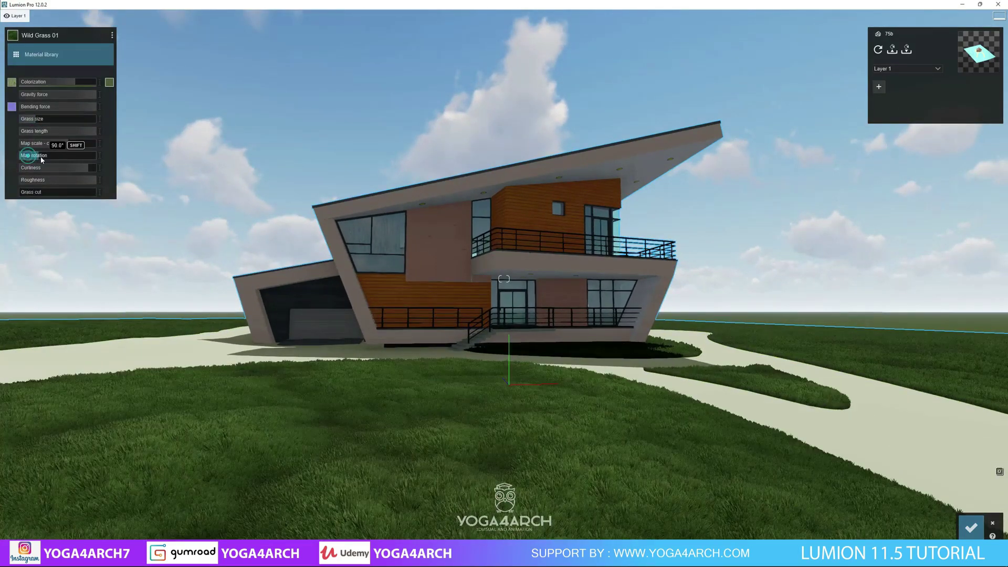
drag(89, 135, 48, 137)
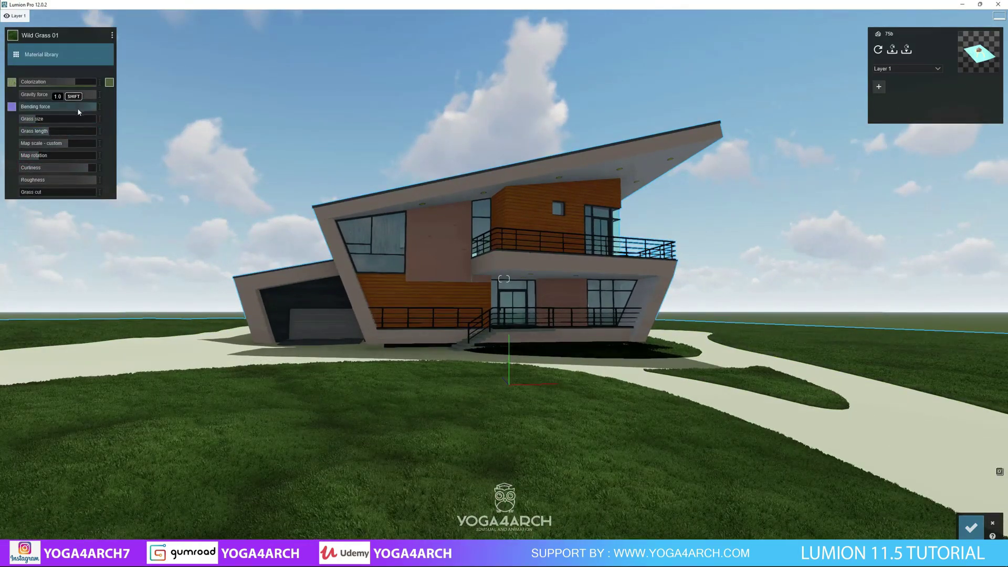
drag(120, 125, 68, 139)
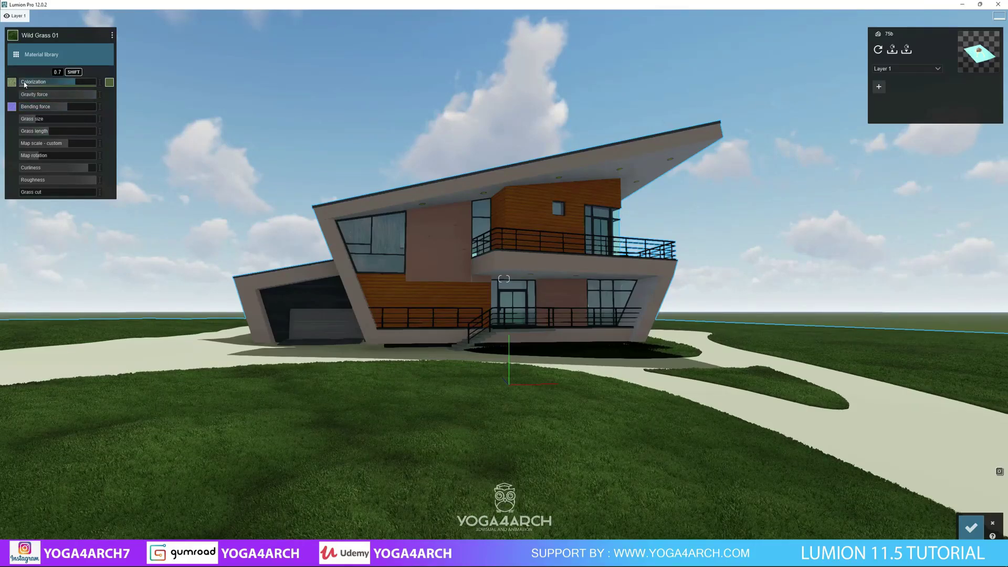
drag(55, 82, 39, 83)
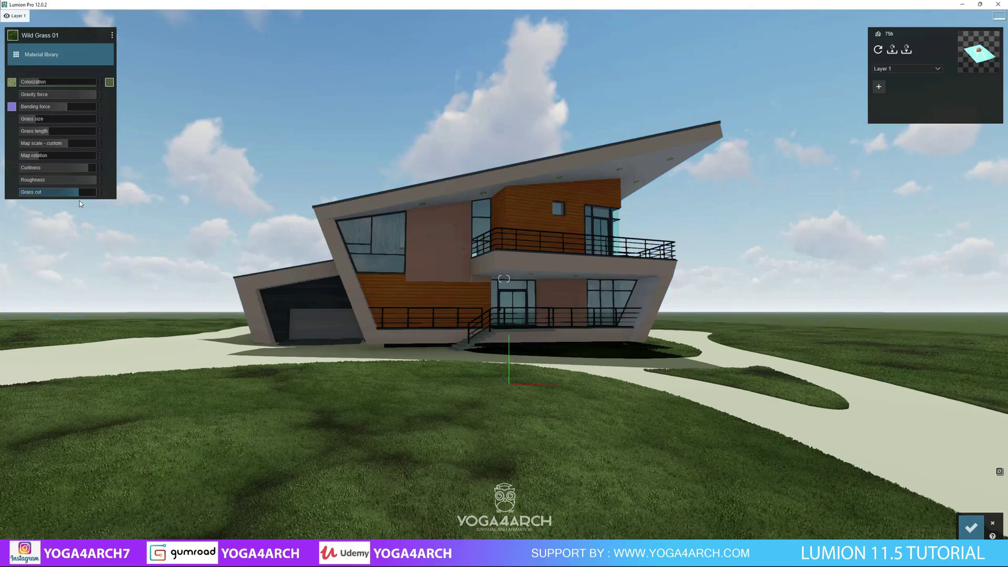
click(80, 169)
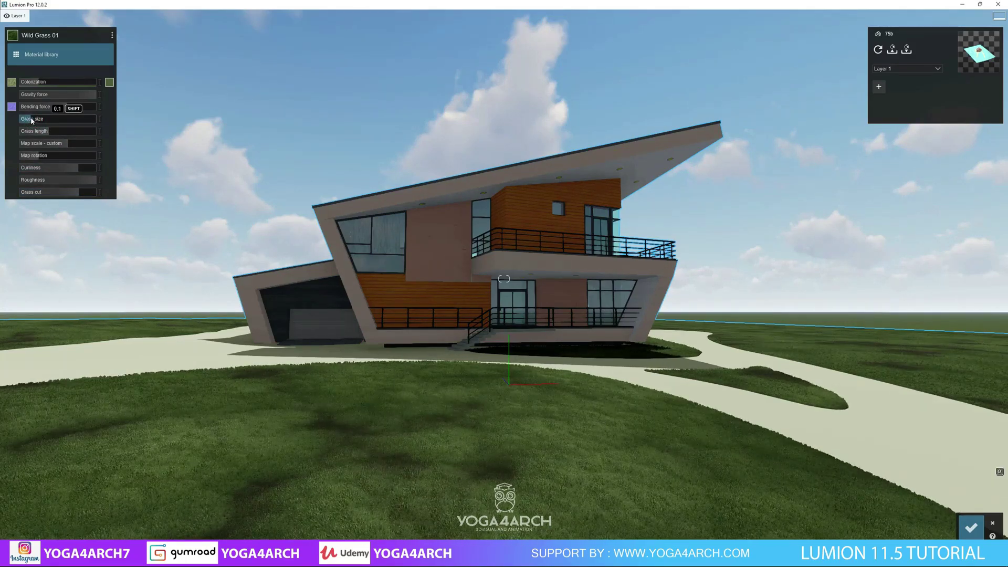
- Give the driveway the GroundGravel 015 2k gravel material
right_drag(318, 433, 169, 412)
click(222, 412)
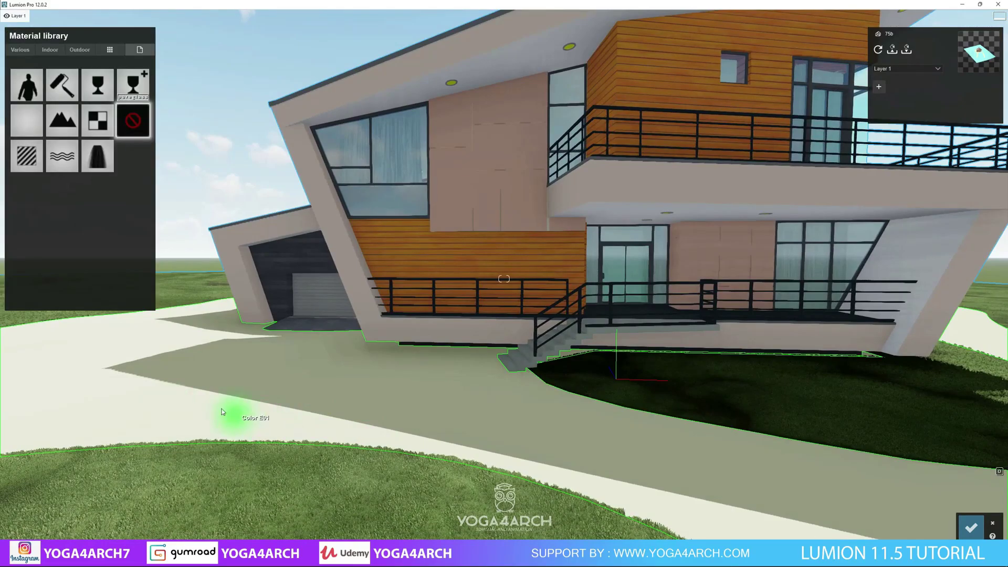
click(20, 50)
click(97, 288)
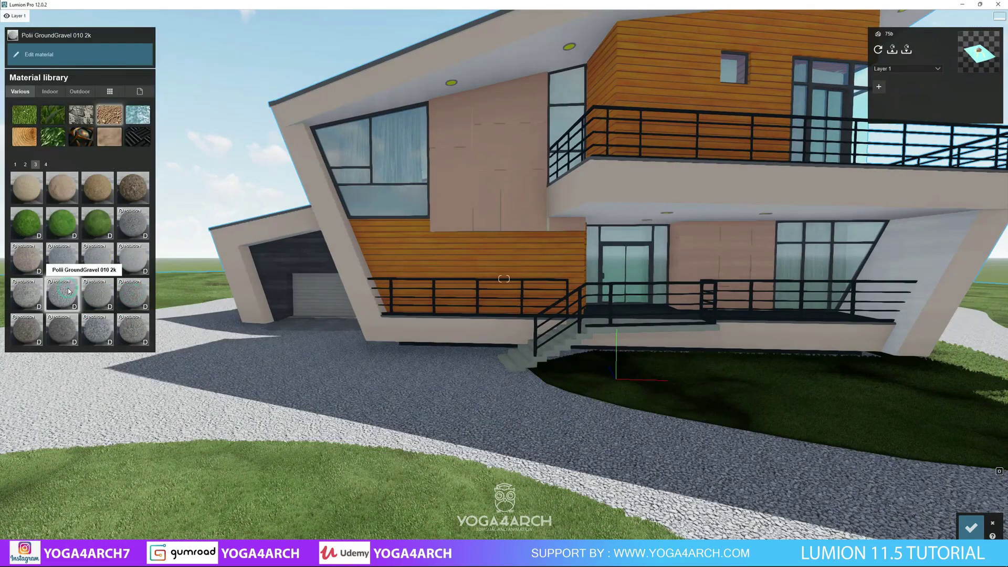
click(69, 331)
right_drag(69, 331, 288, 331)
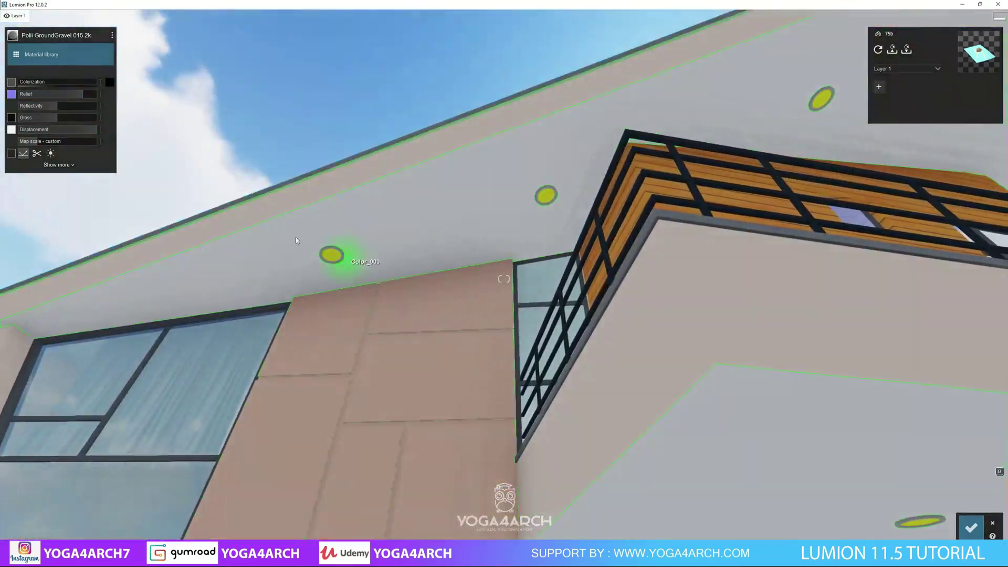
- Give the ceiling downlight discs a Standard material with a yellow RAL colorization
click(221, 266)
click(26, 161)
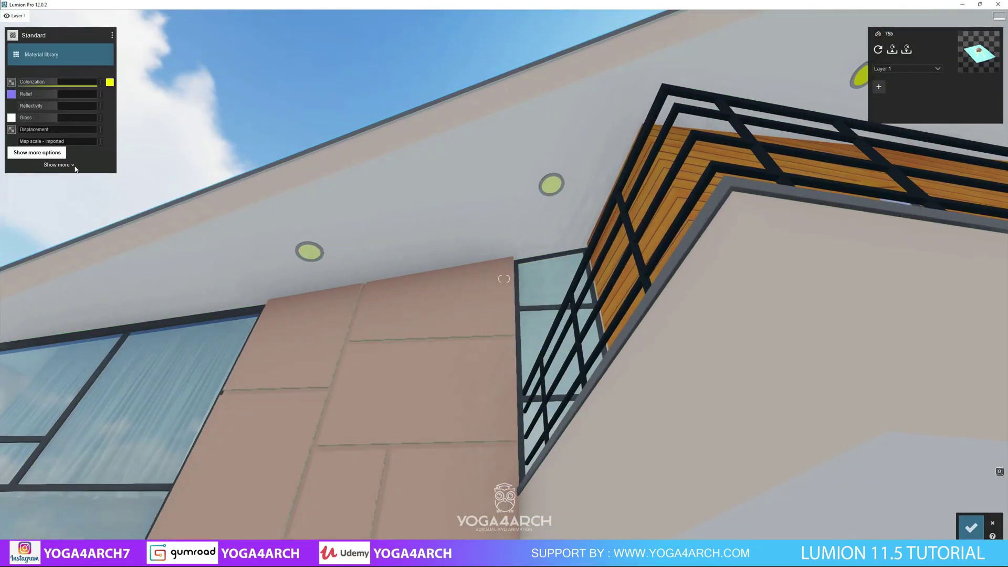
click(73, 166)
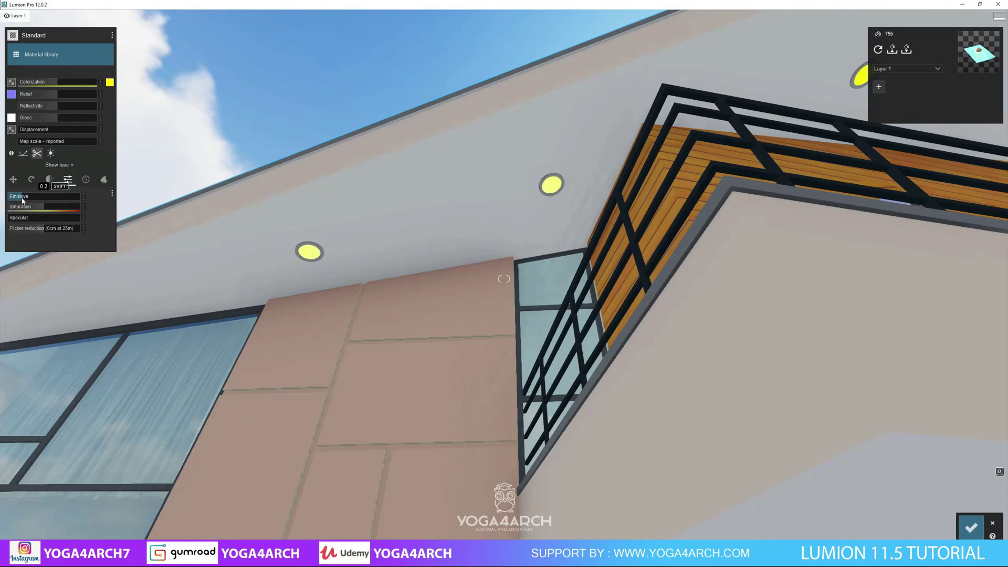
click(111, 84)
click(174, 34)
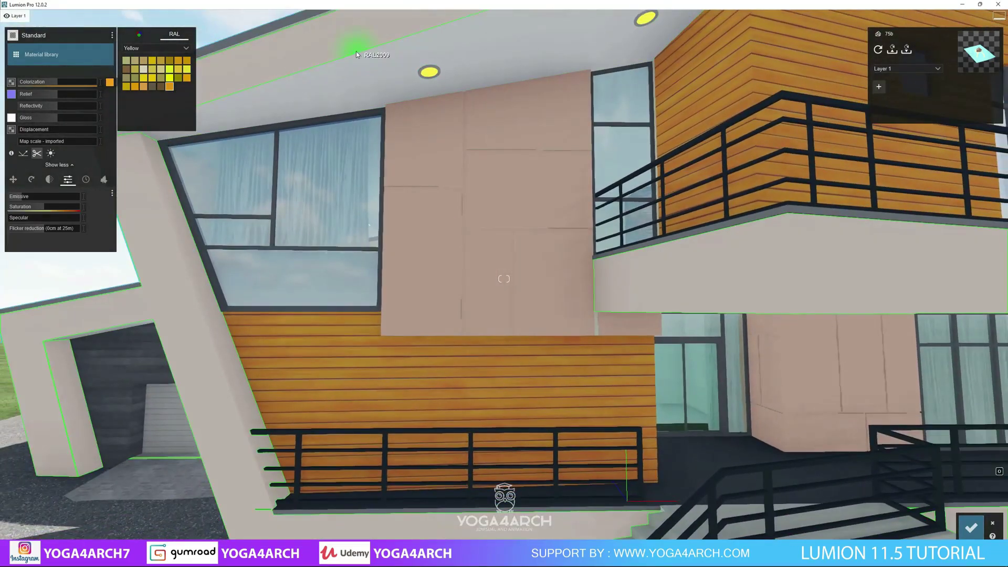
- Recolour the pink wall panels a pale yellow-beige from the colour spectrum
click(28, 157)
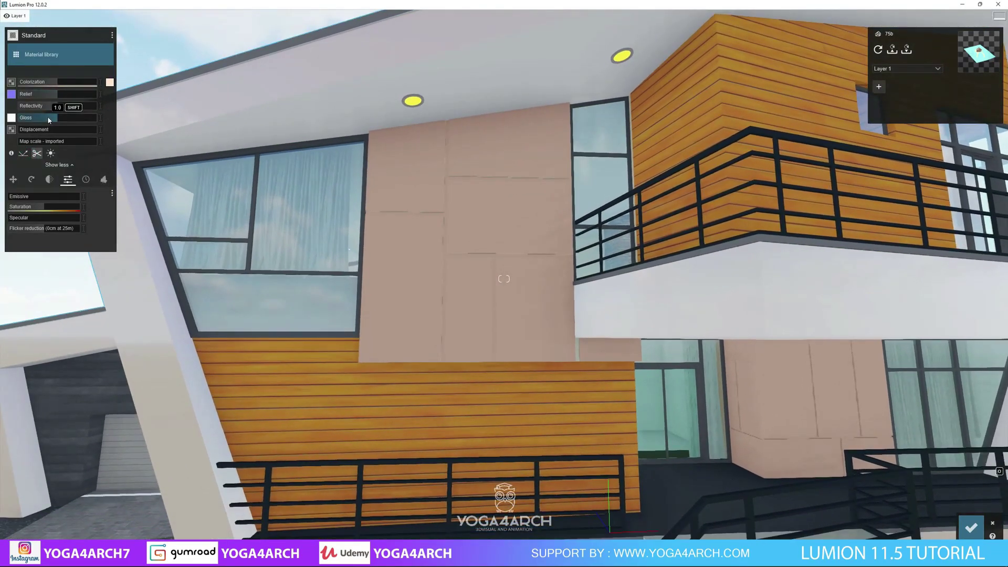
click(110, 82)
click(139, 34)
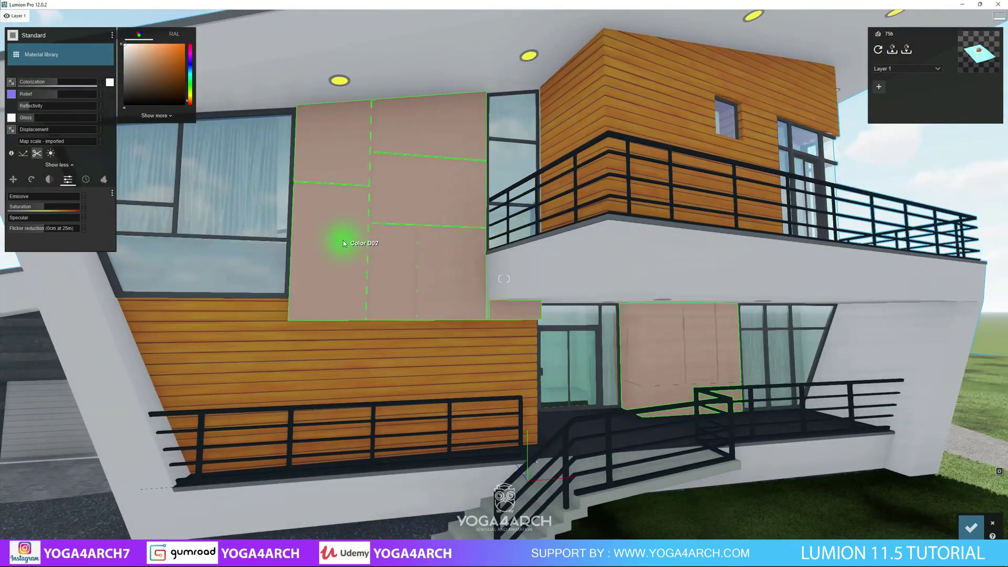
click(190, 98)
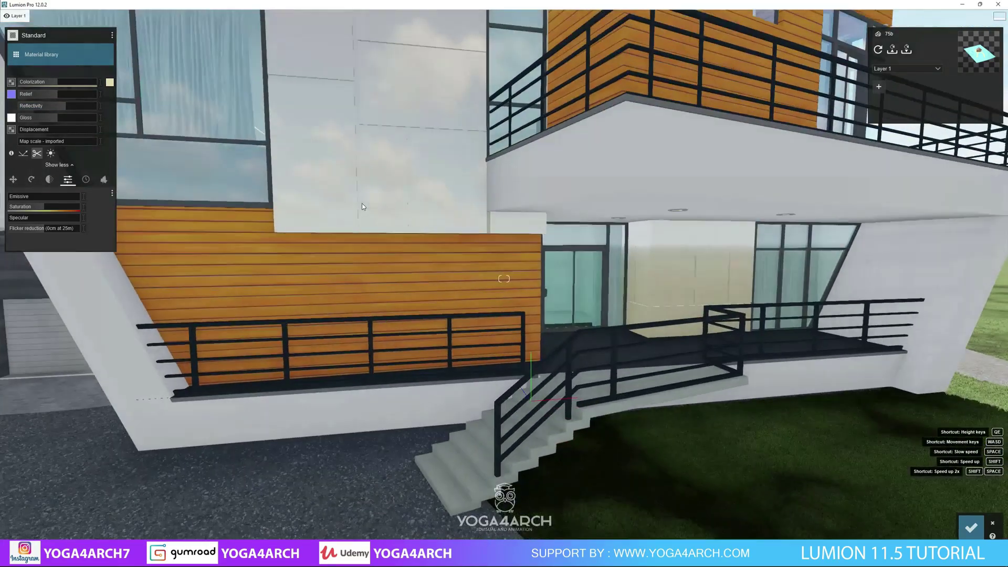
click(503, 404)
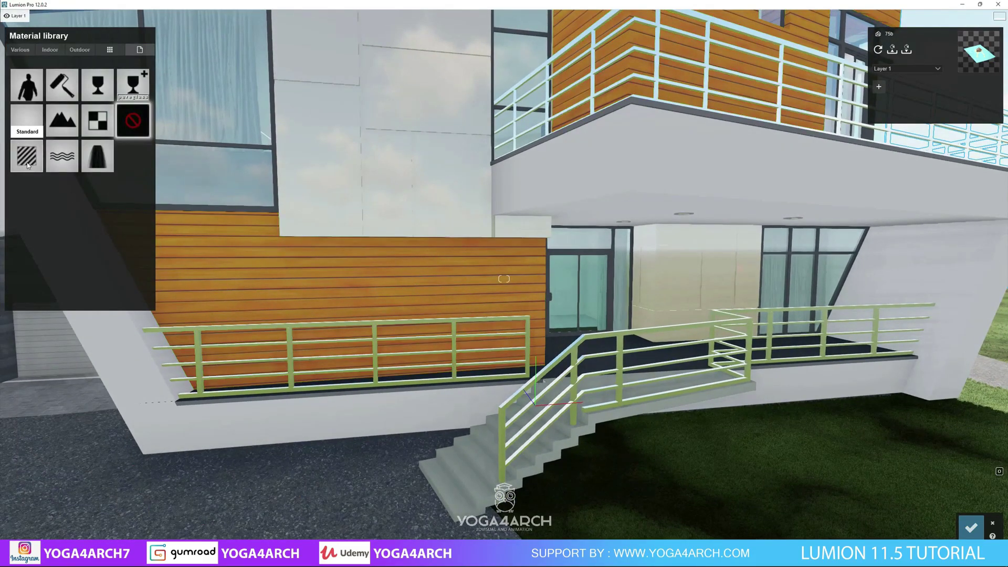
- Generate a normal map from the wood cladding's colour map with relief 0.8
click(62, 84)
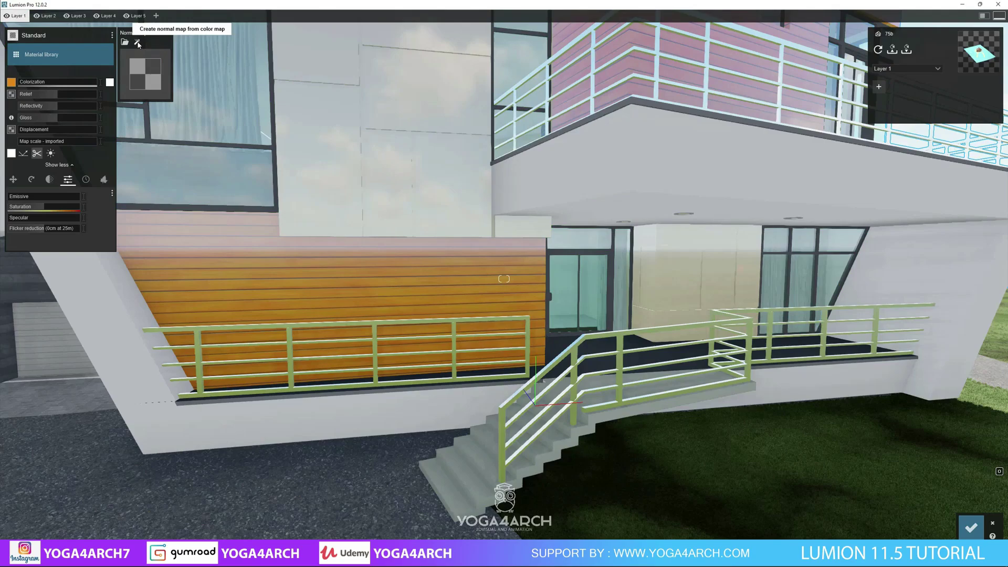
click(137, 42)
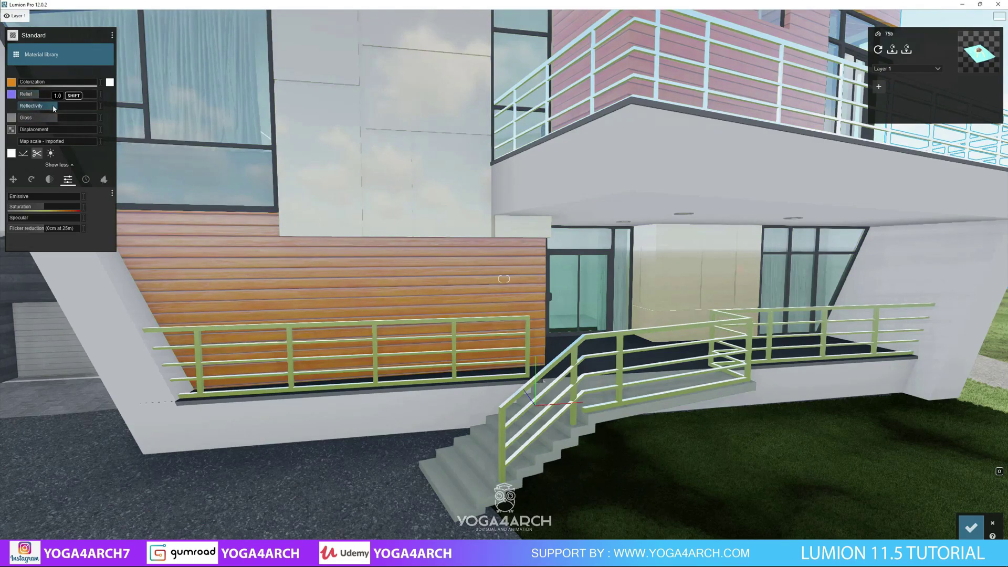
drag(54, 108, 50, 108)
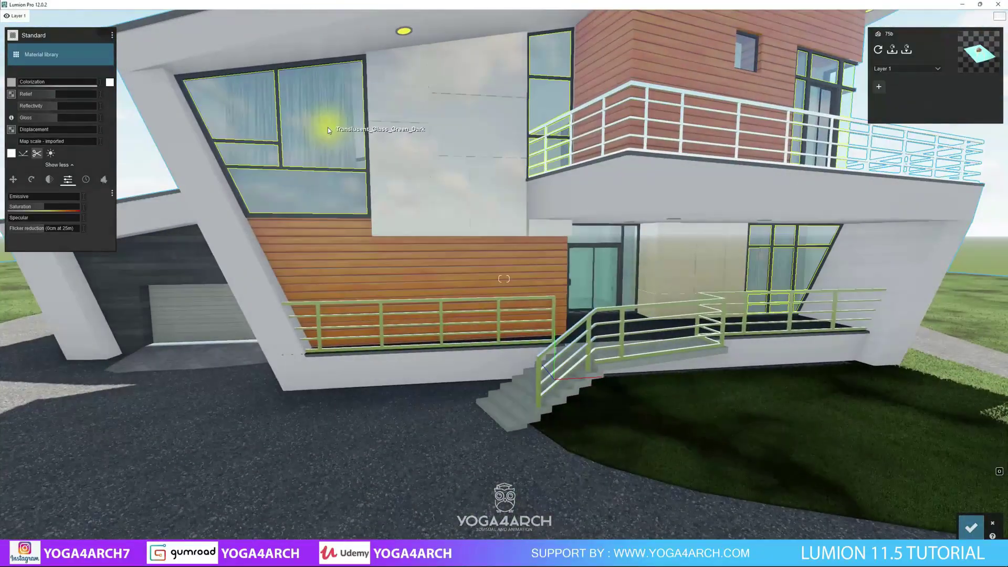
- Darken the window glass tint and save the material edits
click(110, 82)
click(131, 111)
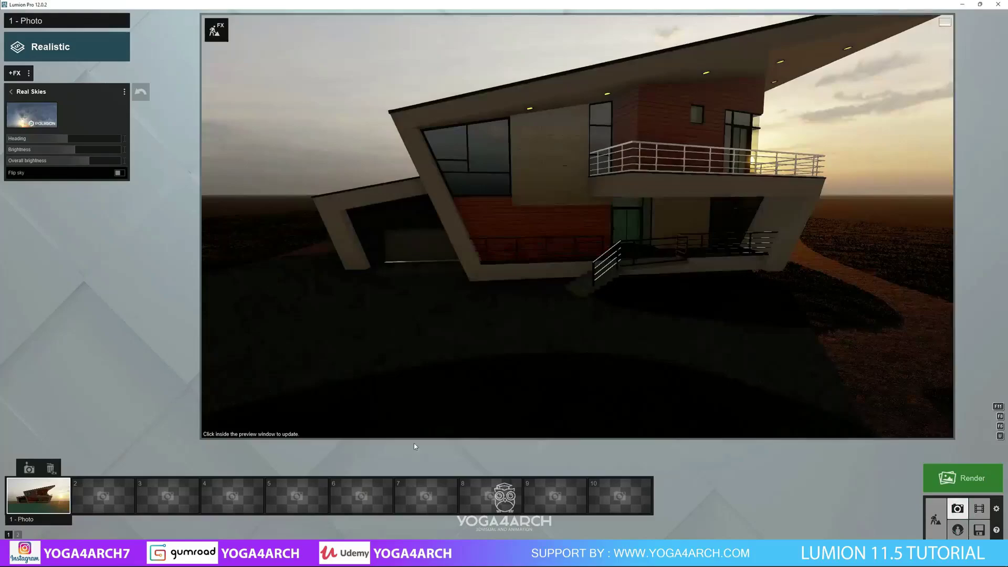
click(472, 410)
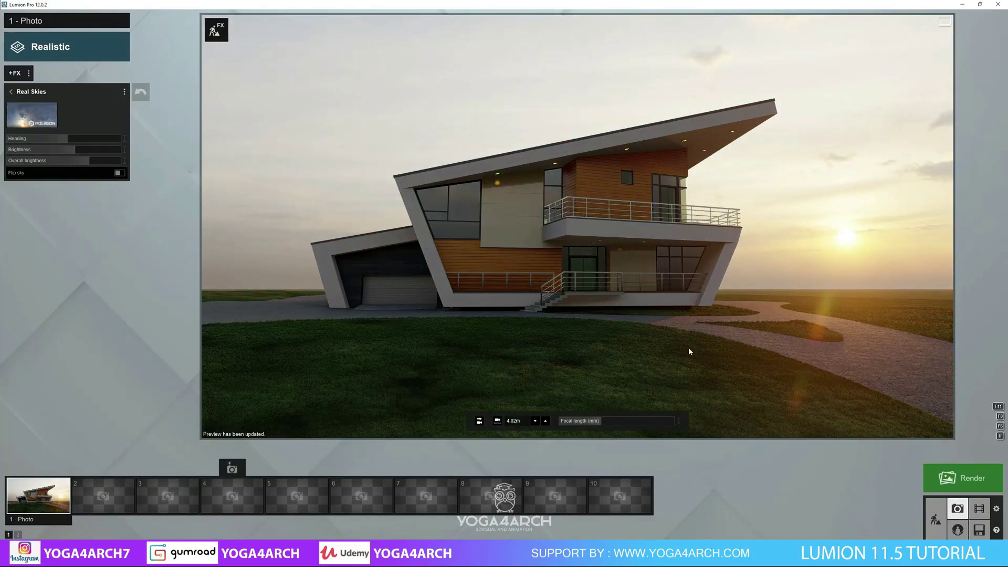
click(936, 519)
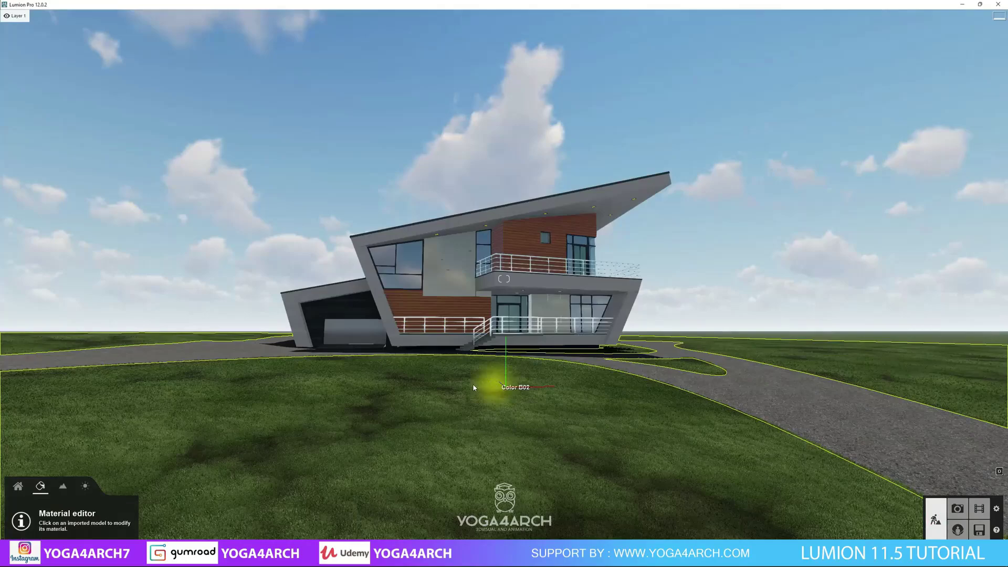
click(19, 486)
click(41, 510)
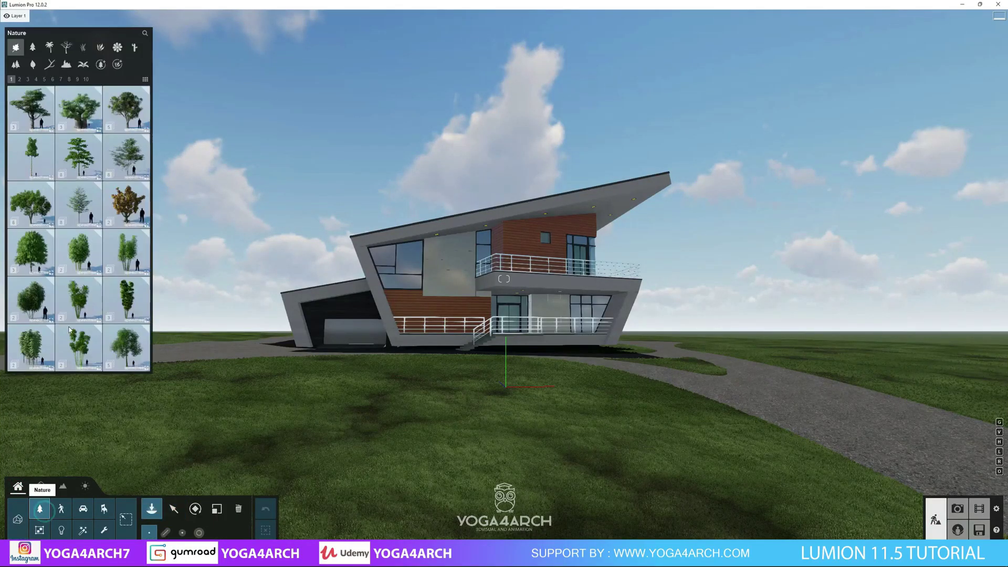
- Plant four Birch 001 trees around the house, then resize and rotate them
click(101, 64)
click(31, 109)
click(813, 362)
click(685, 361)
click(256, 361)
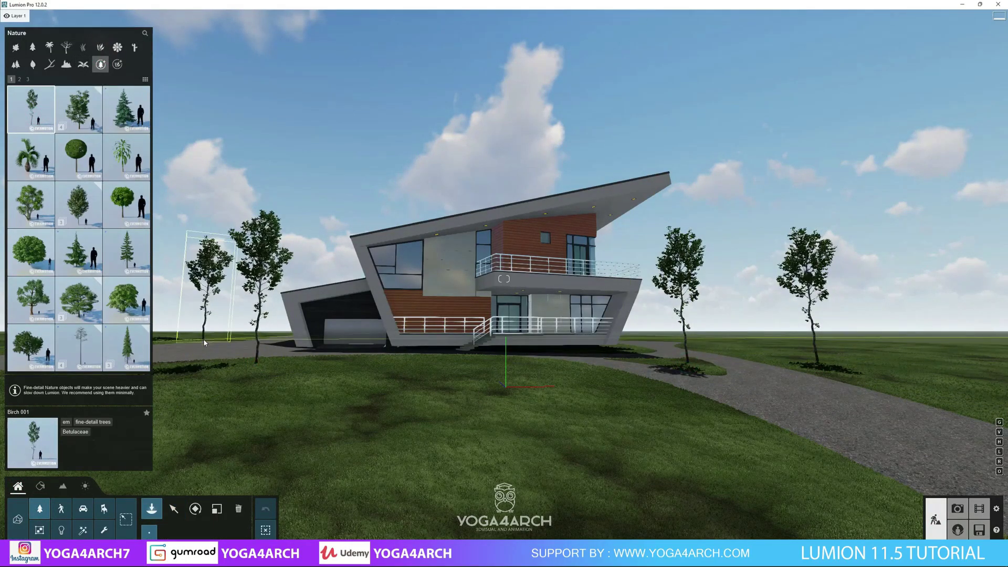
click(205, 342)
click(217, 508)
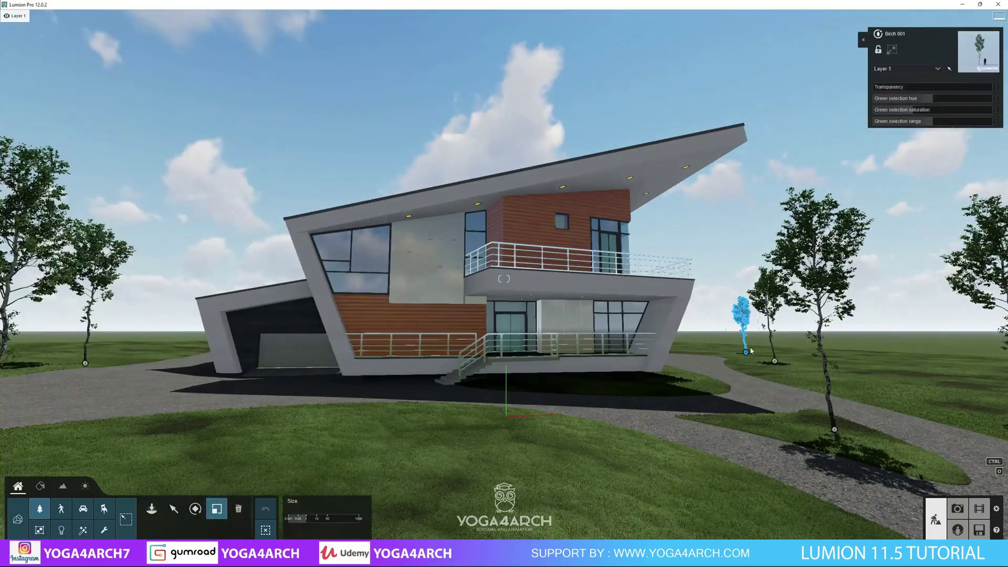
drag(747, 352, 94, 310)
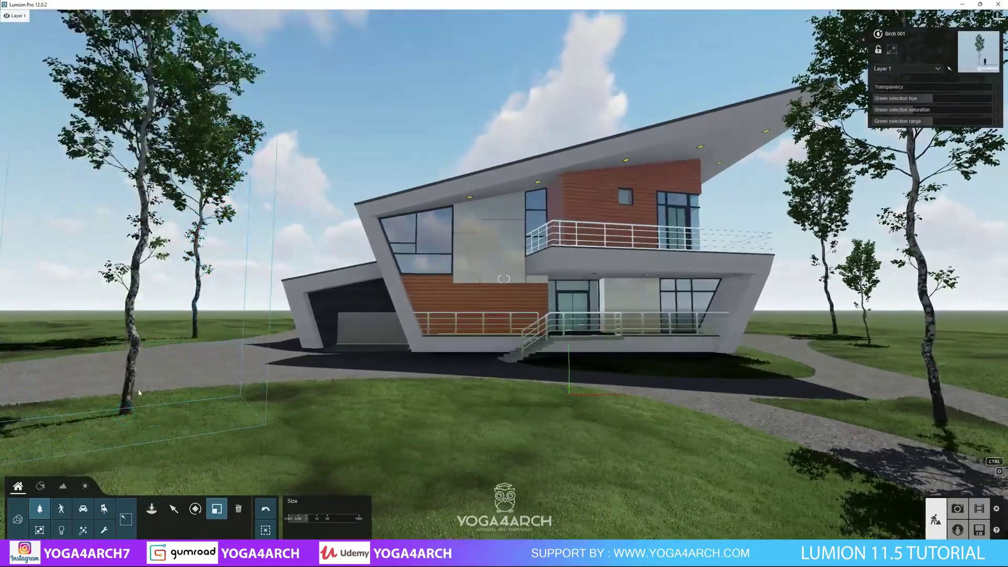
drag(93, 310, 444, 444)
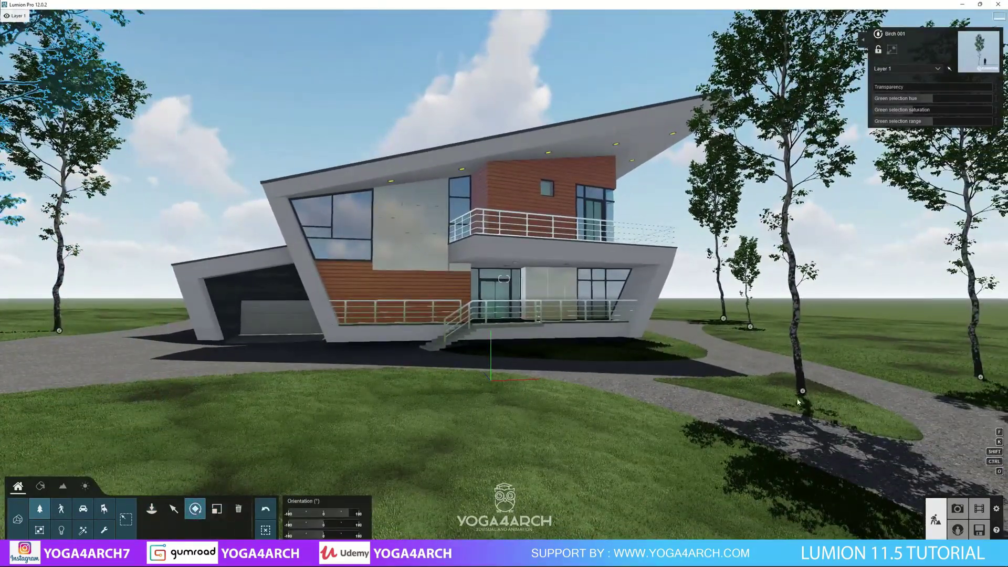
drag(802, 391, 710, 325)
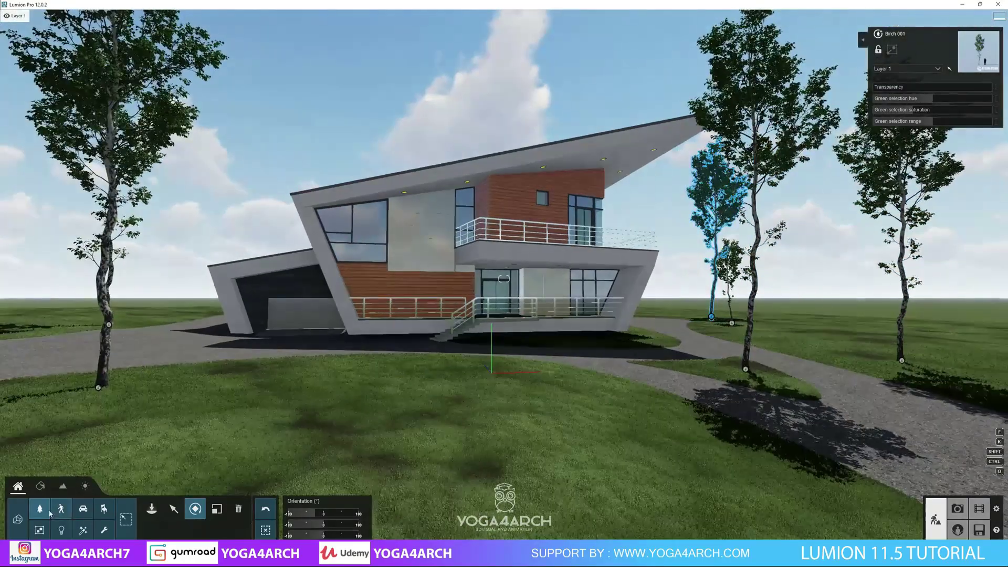
- Choose Black Locust 001, then place a tall European red pine beside the driveway
click(39, 509)
click(79, 109)
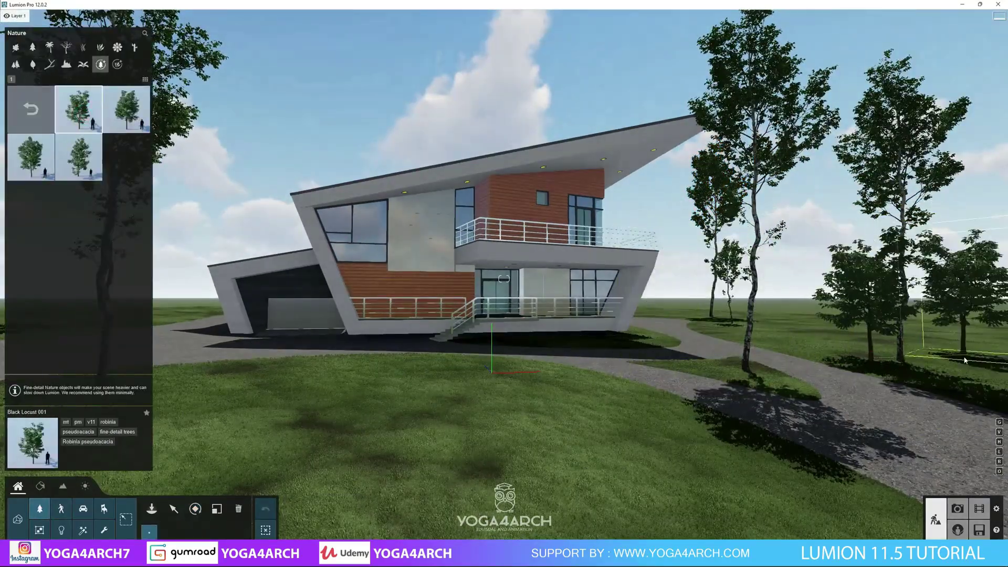
right_drag(966, 360, 238, 303)
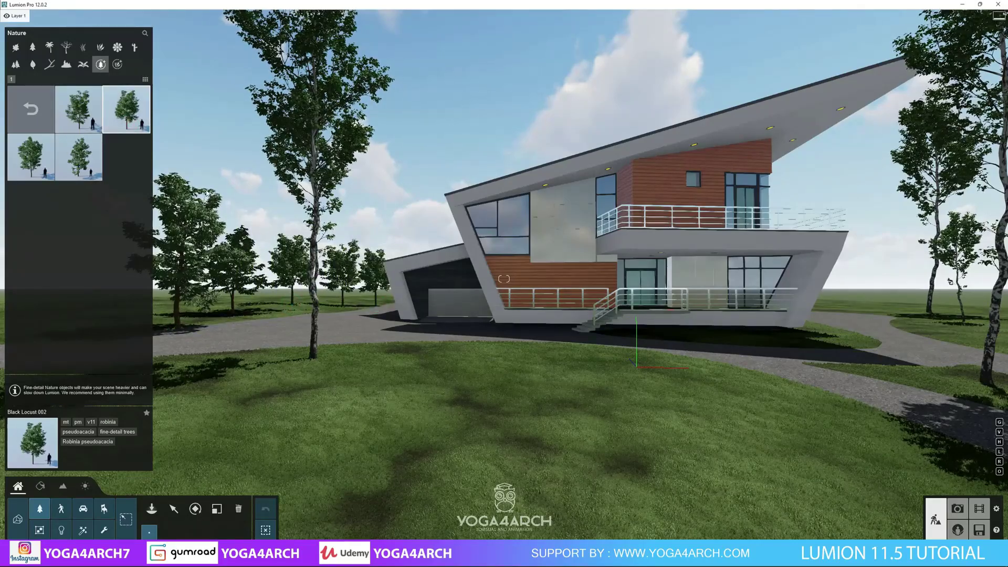
right_drag(652, 293, 762, 294)
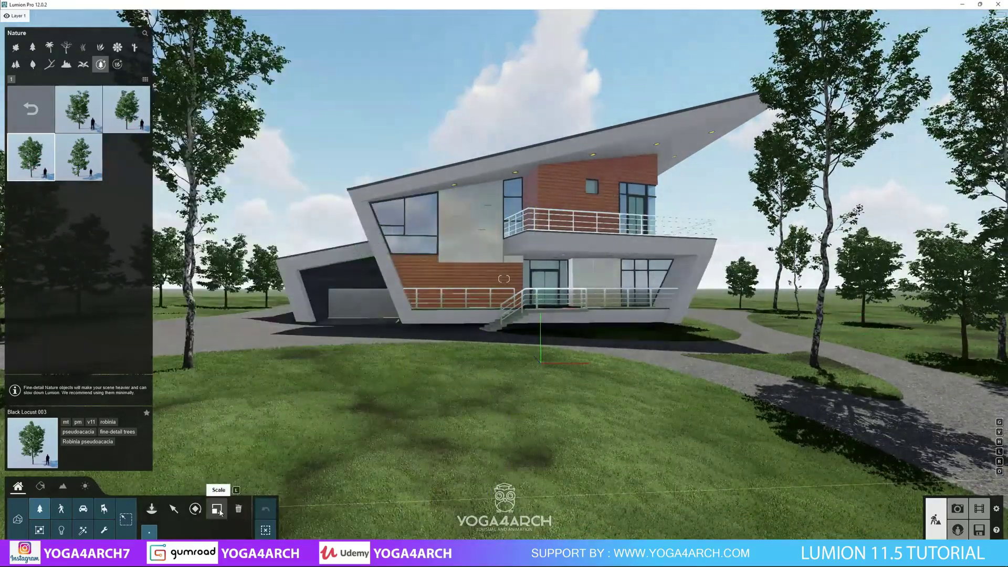
click(220, 512)
mouse_move(262, 236)
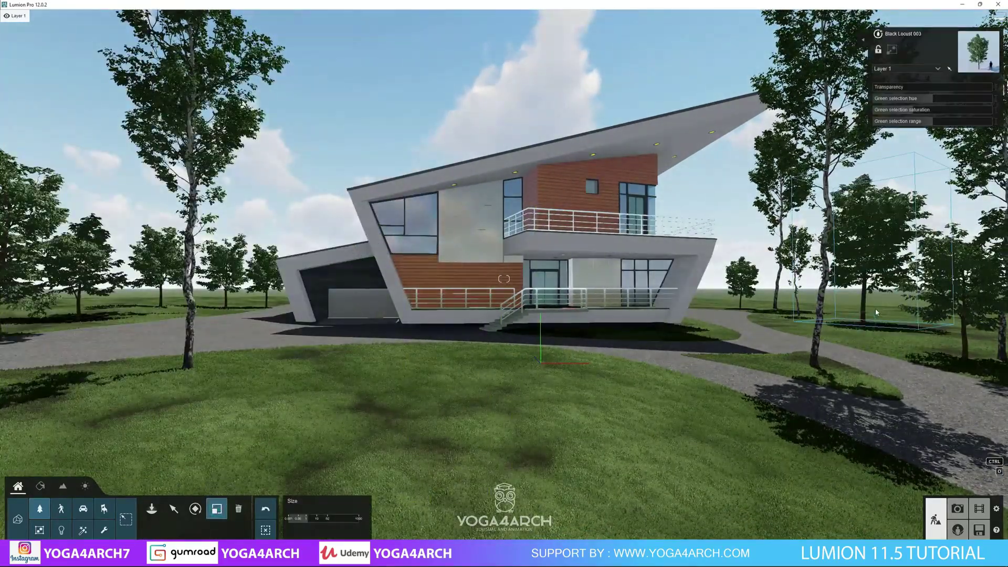
click(40, 507)
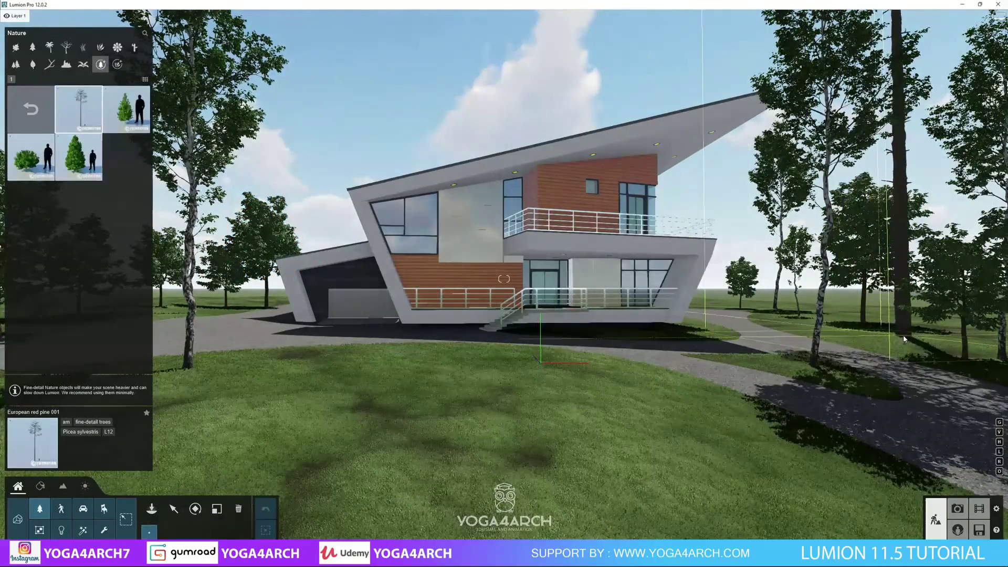
scroll(265, 360, down, 3)
right_drag(265, 359, 578, 362)
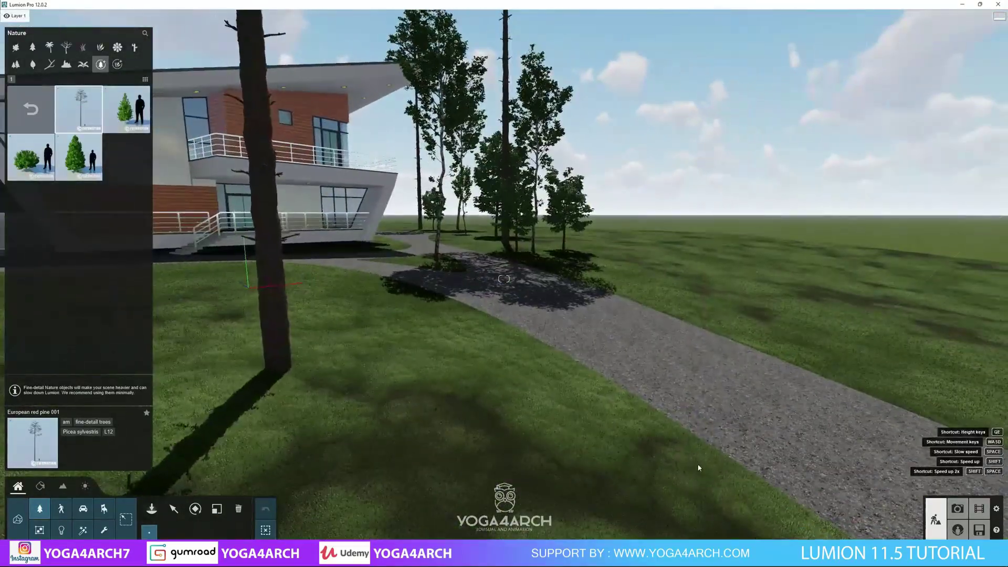
click(696, 491)
- Add a second pine by the driveway to frame the photo's left foreground
click(593, 252)
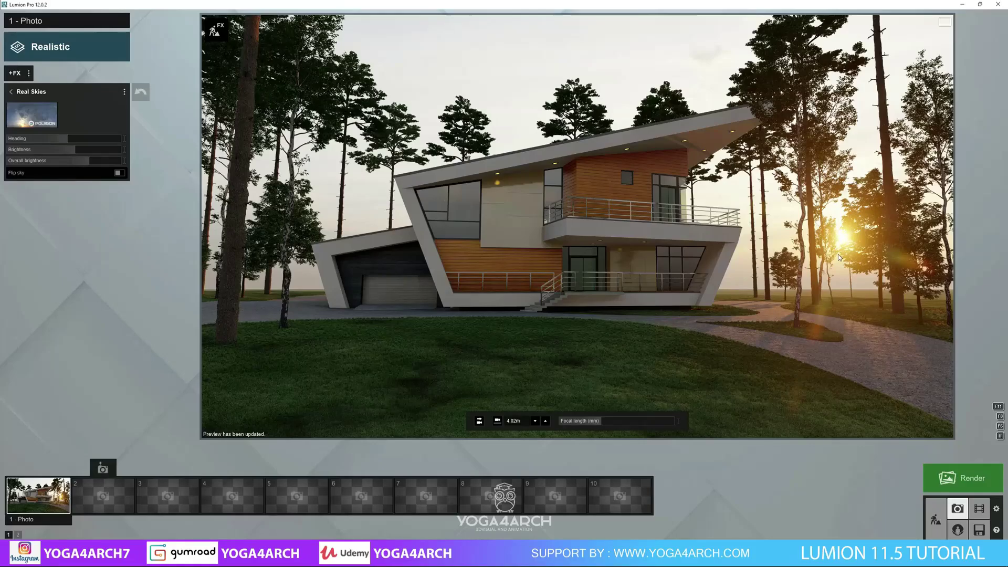
click(215, 32)
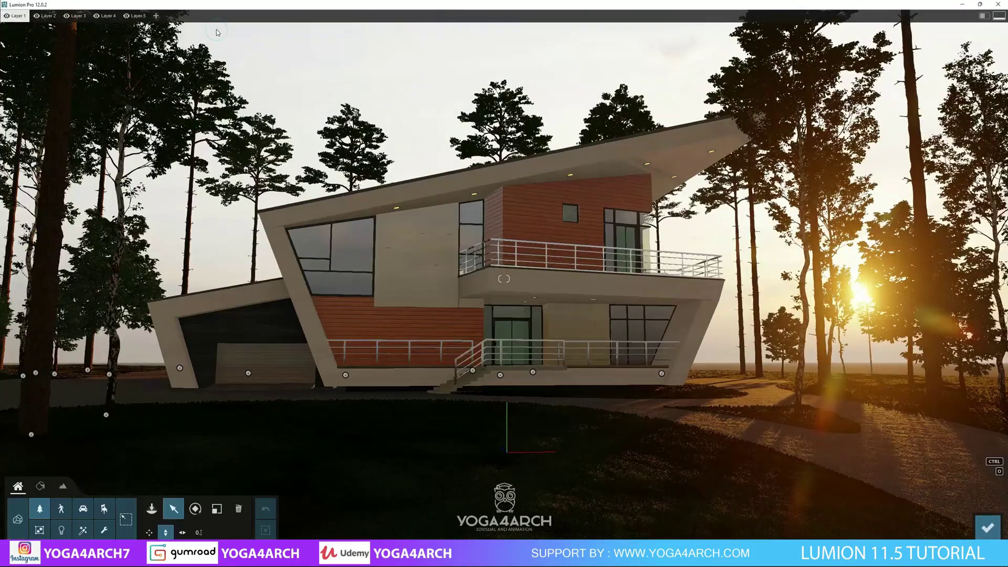
click(248, 373)
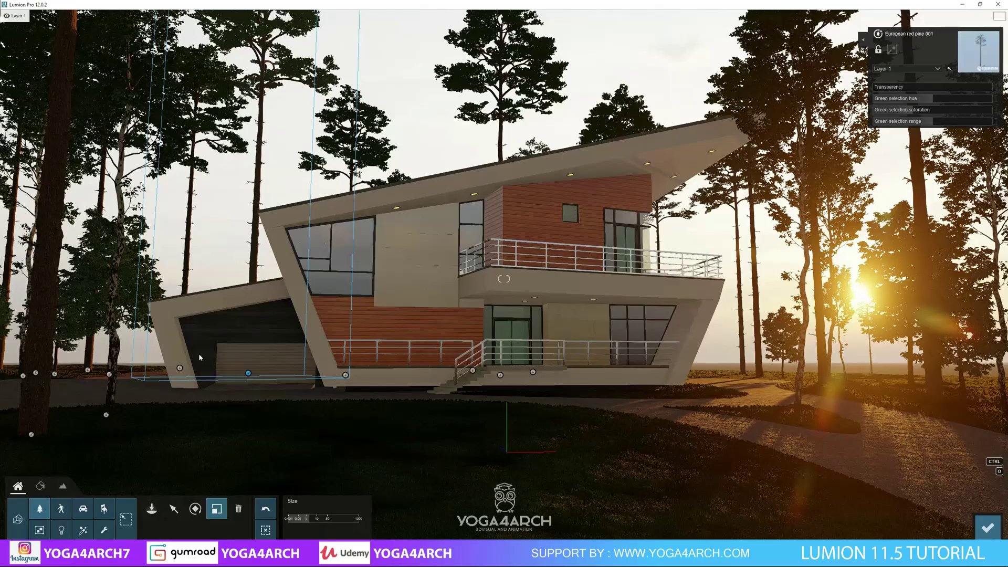
click(989, 528)
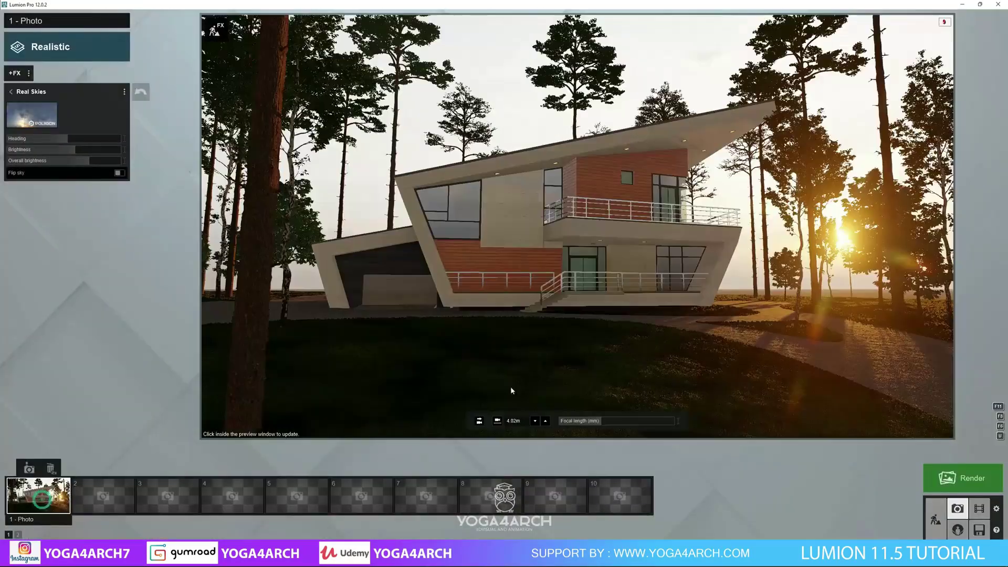
click(512, 390)
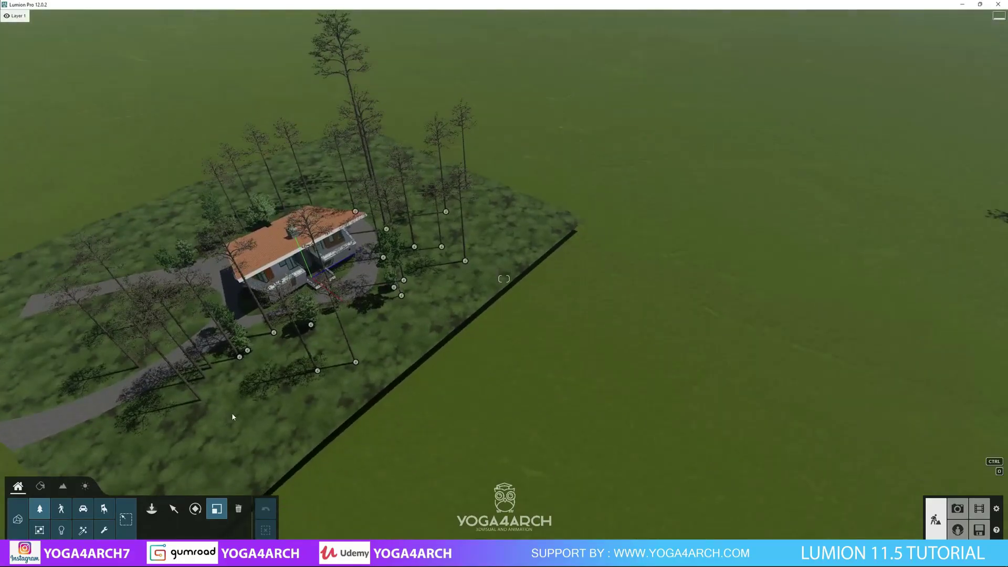
- Raise a large rocky hill beside the plot and check it in the photo preview
click(63, 486)
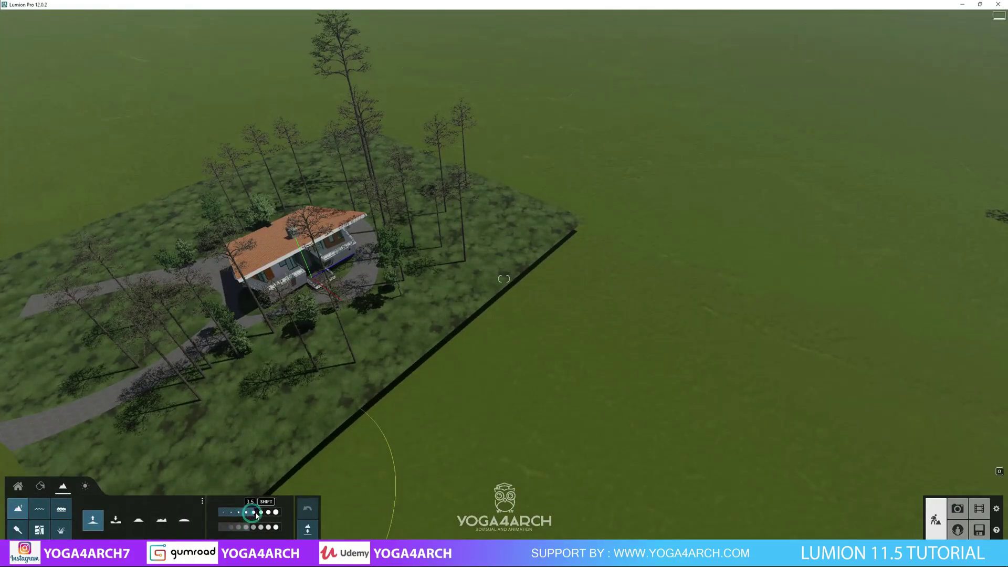
click(432, 41)
right_drag(432, 40, 289, 209)
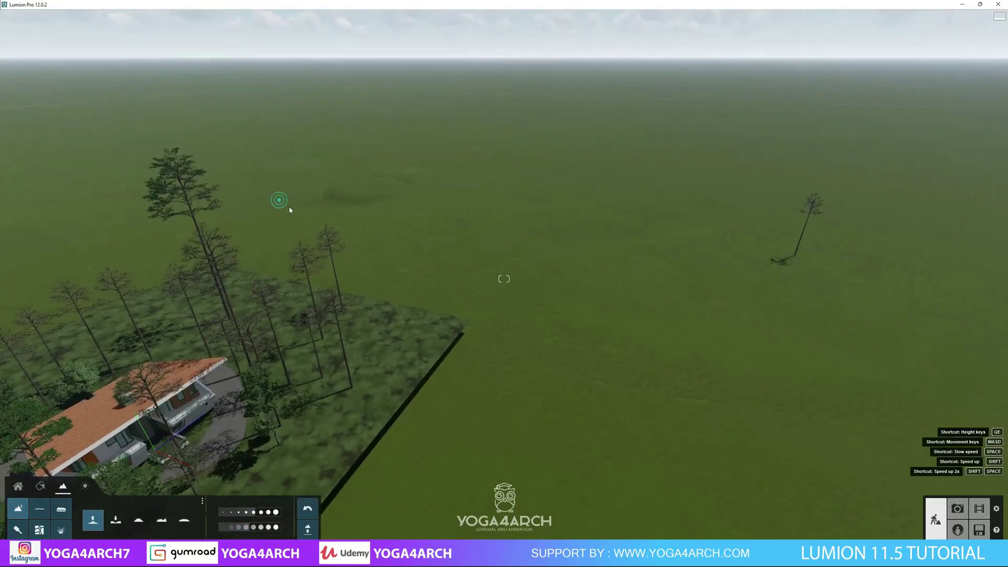
drag(671, 304, 672, 331)
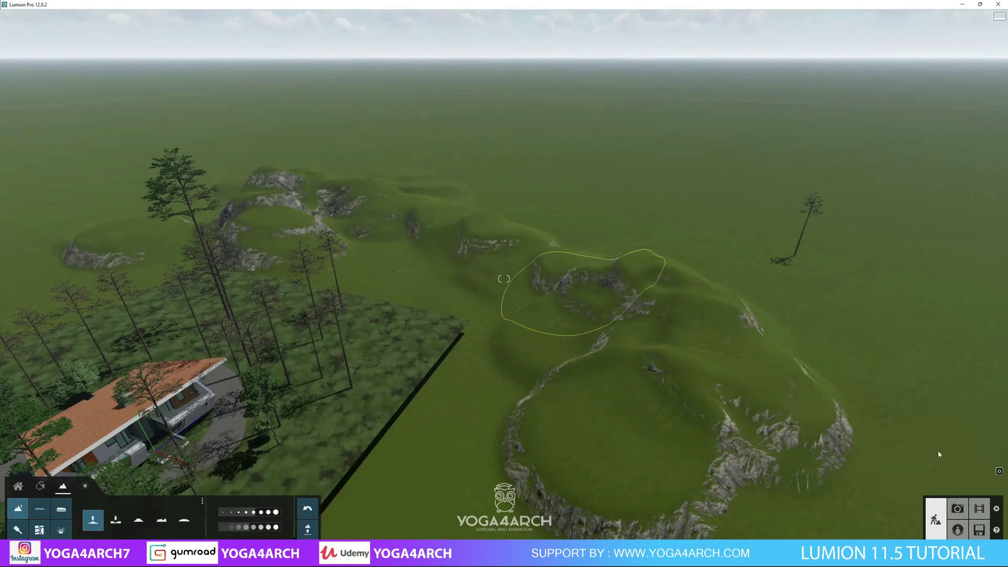
click(964, 512)
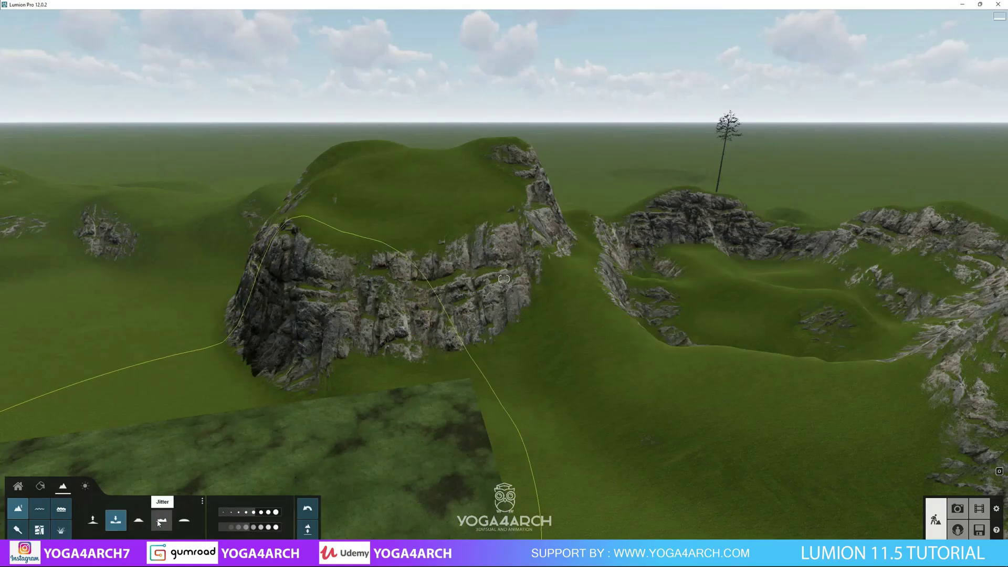
- Jitter the terrain surface and turn off the rock paint texture on the hills
click(158, 523)
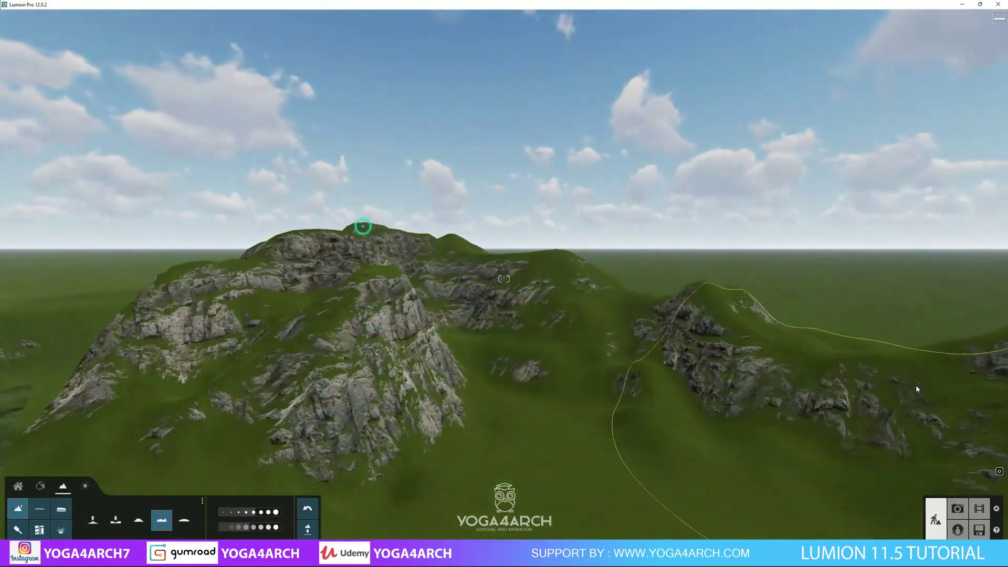
click(22, 529)
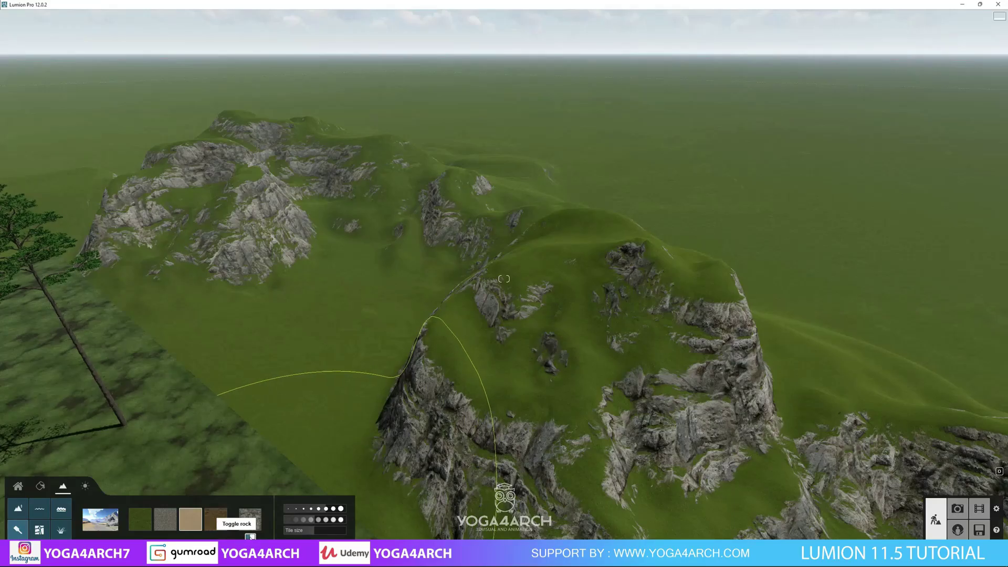
click(250, 537)
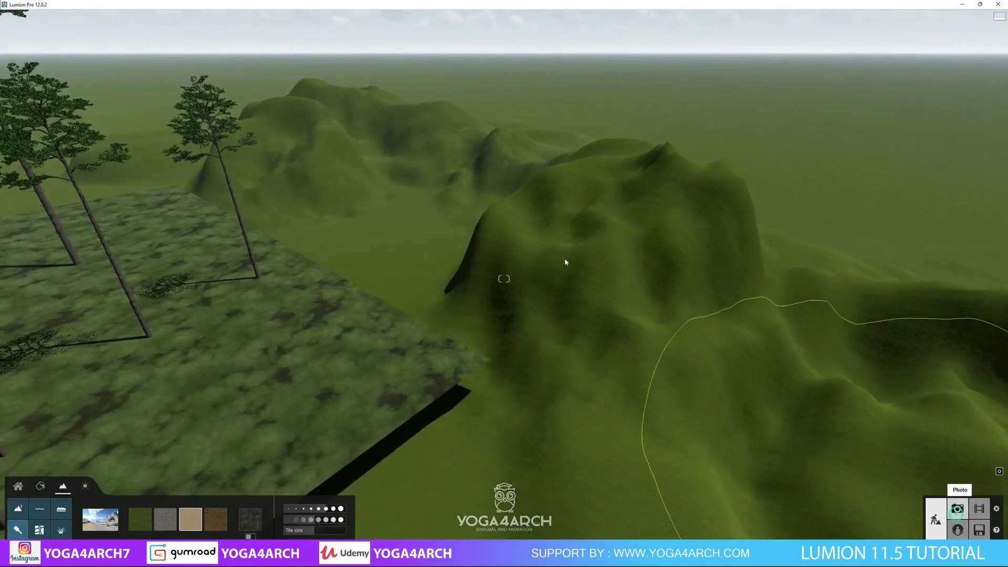
- Check the saved house camera view in the photo preview
click(958, 508)
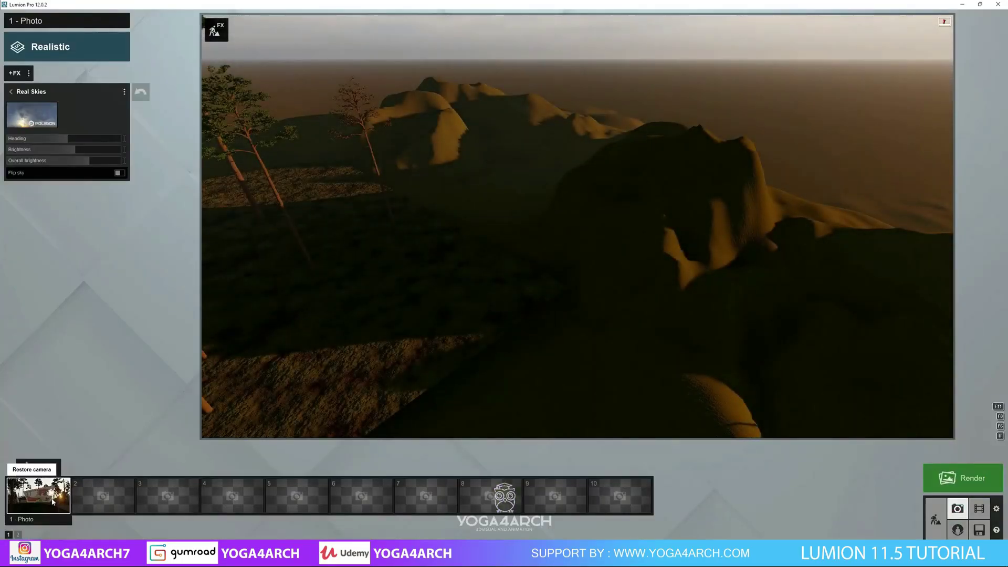
click(52, 502)
click(937, 523)
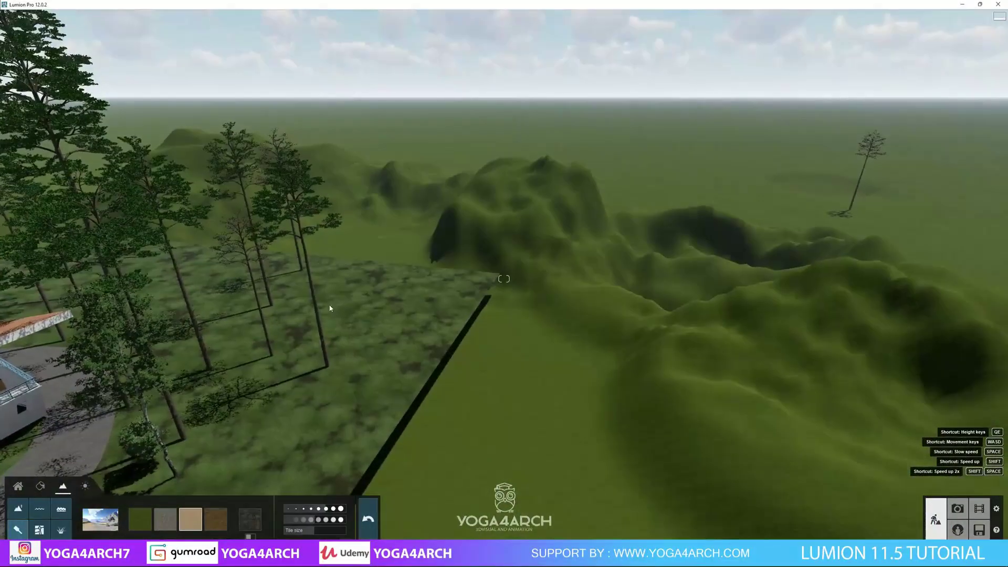
- Paint clusters of AlaskaCedar-L HQ conifers across the hills around the site
click(17, 486)
click(39, 509)
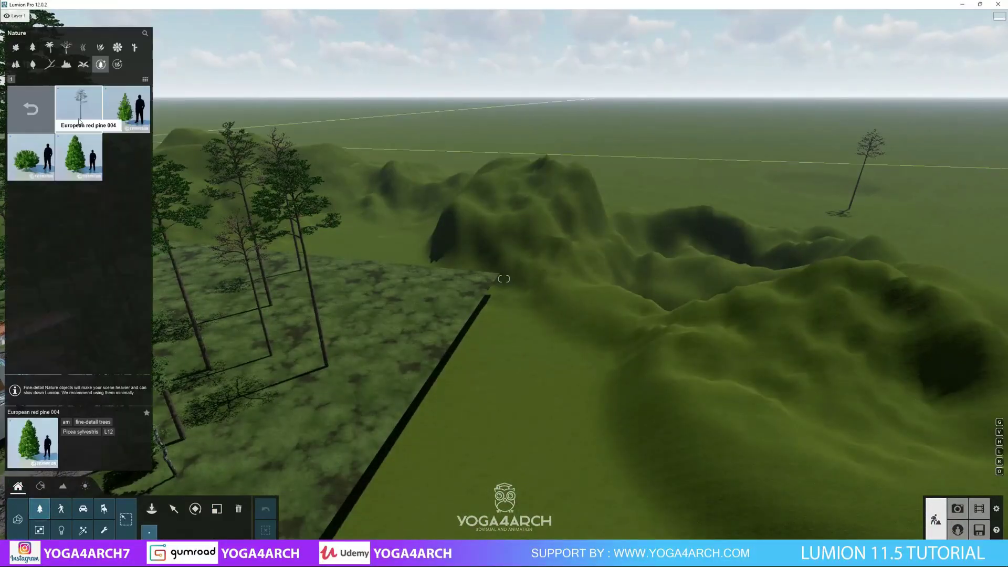
click(34, 50)
click(77, 119)
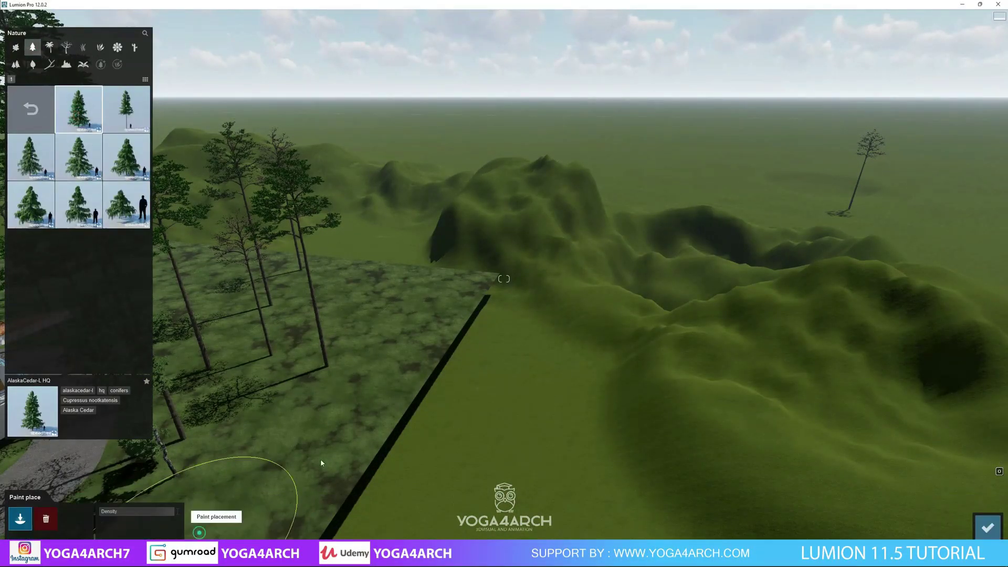
mouse_move(540, 294)
mouse_down()
mouse_move(705, 232)
mouse_move(689, 257)
mouse_up()
drag(567, 471, 376, 196)
right_drag(376, 196, 759, 325)
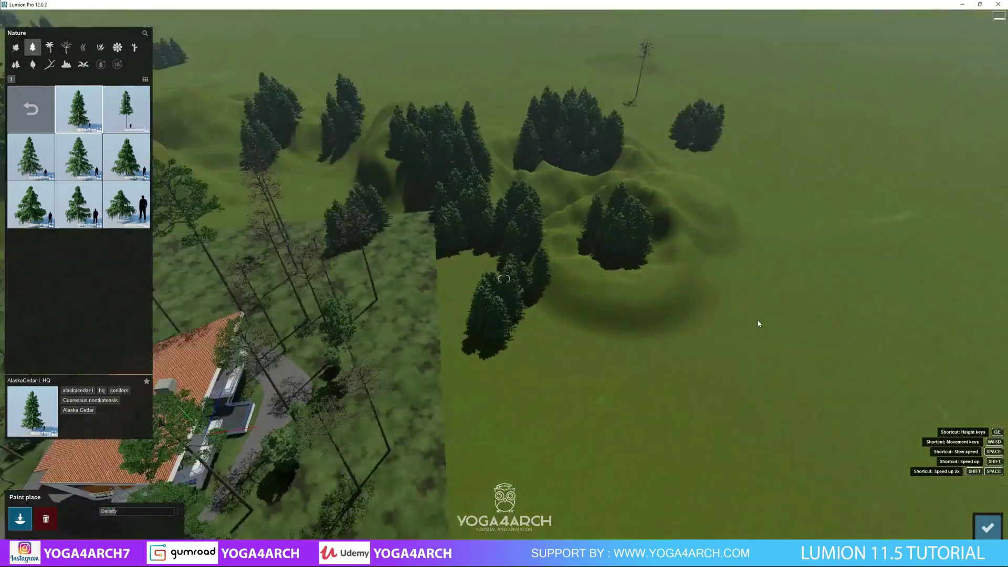
mouse_move(759, 325)
mouse_down()
mouse_move(716, 331)
mouse_move(519, 467)
mouse_up()
mouse_move(518, 467)
right_down()
mouse_move(259, 288)
mouse_move(383, 214)
mouse_move(365, 349)
mouse_move(434, 323)
mouse_move(675, 357)
mouse_move(663, 227)
right_up()
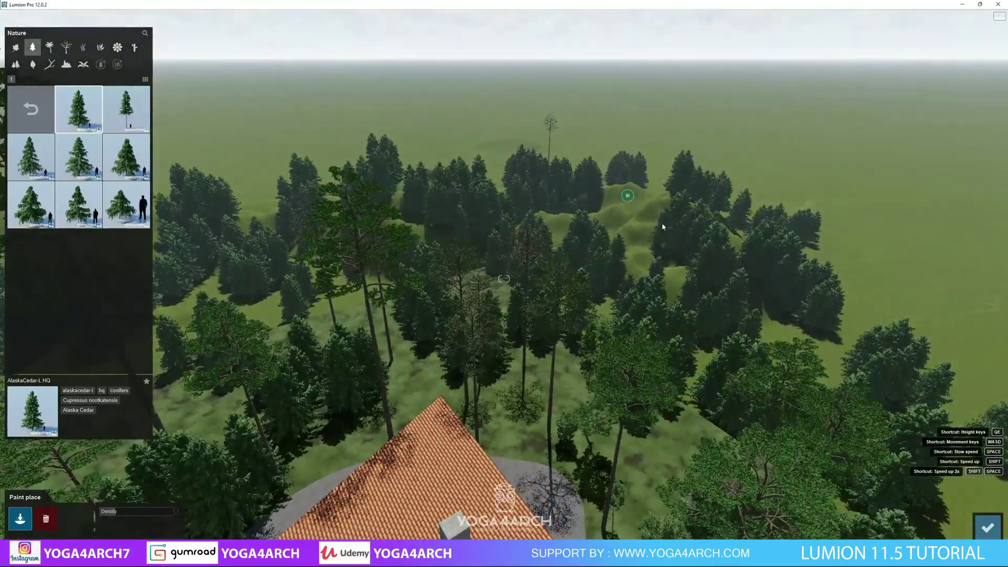
click(958, 508)
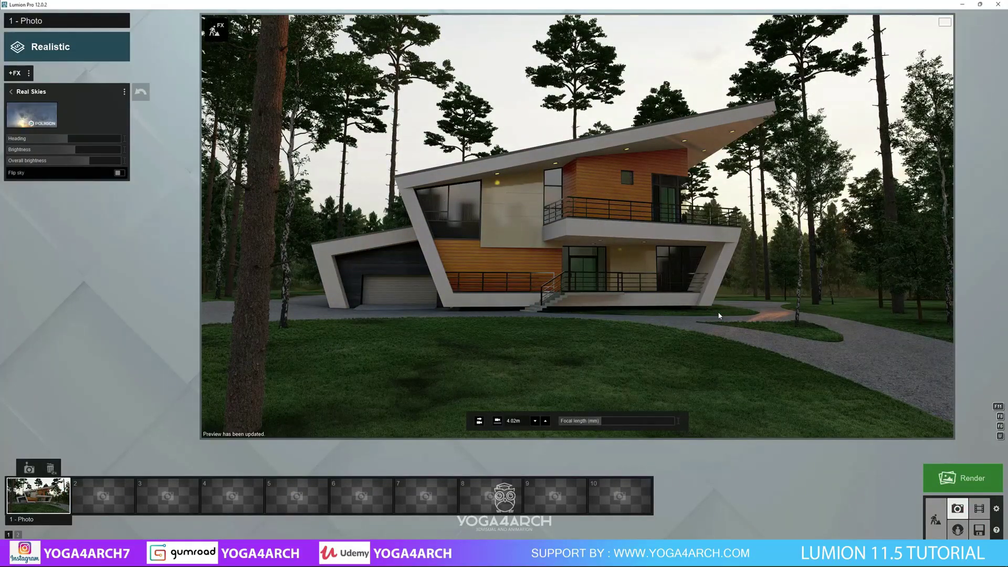
- Fly into the forest and recheck the saved house view in the photo preview
click(936, 520)
key(w)
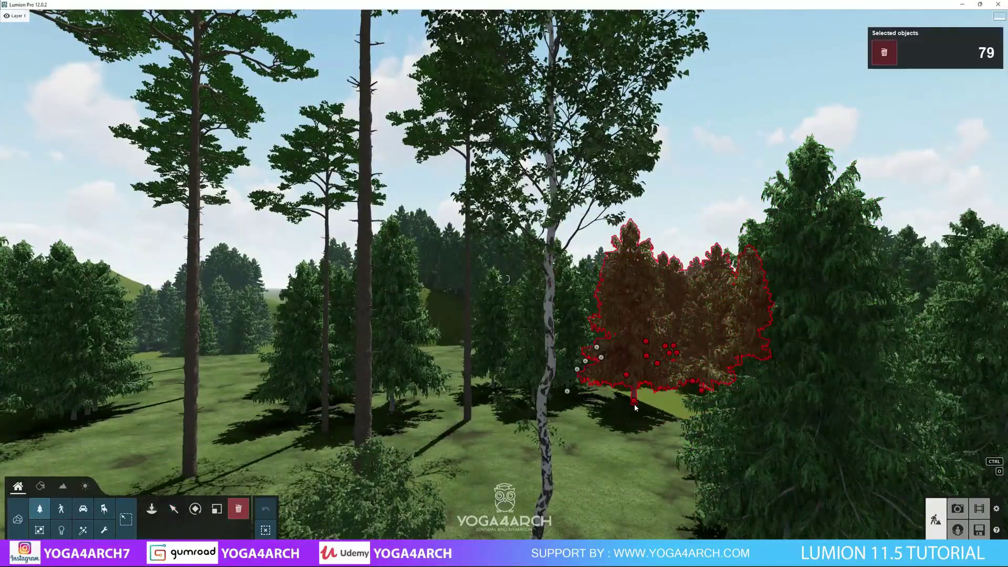
click(958, 508)
click(38, 495)
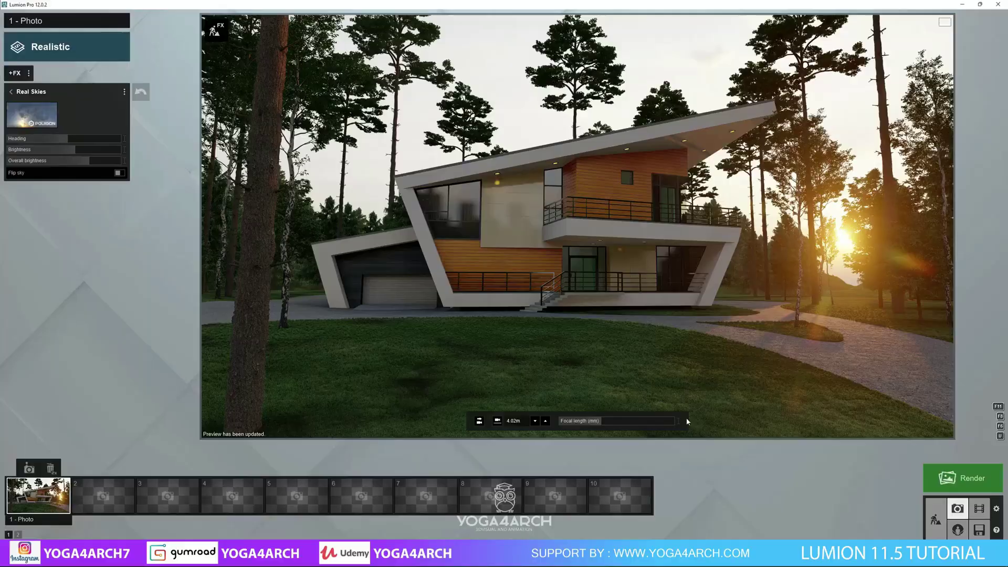
click(936, 520)
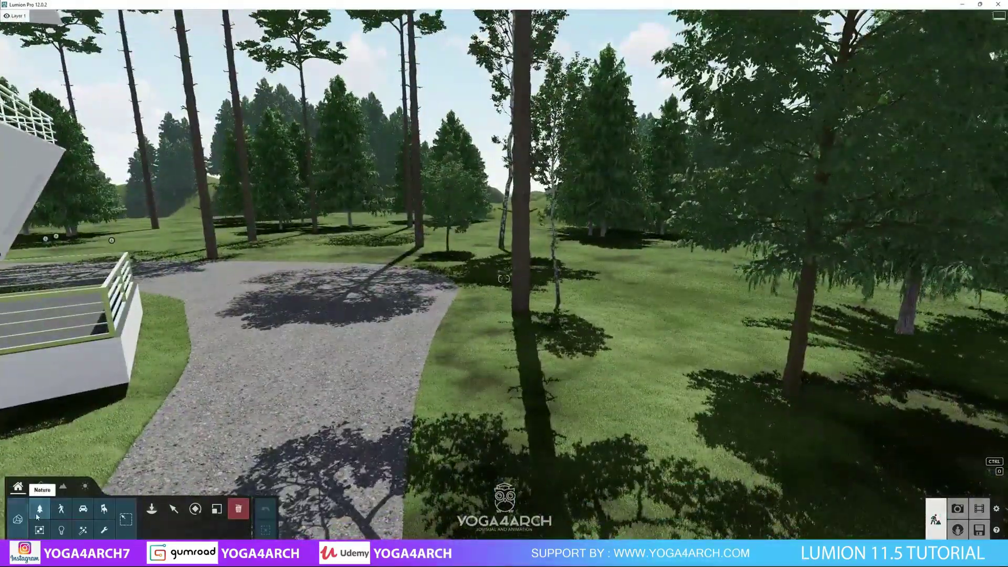
- Paint AmericanBoxwood RT bushes through the clearing and the lawn beside the driveway
click(36, 517)
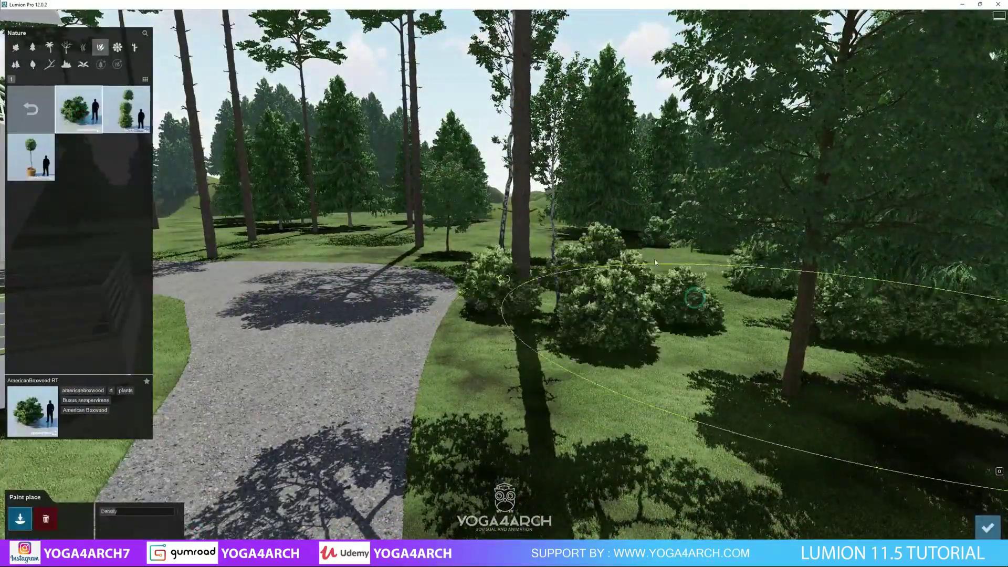
right_drag(655, 263, 578, 336)
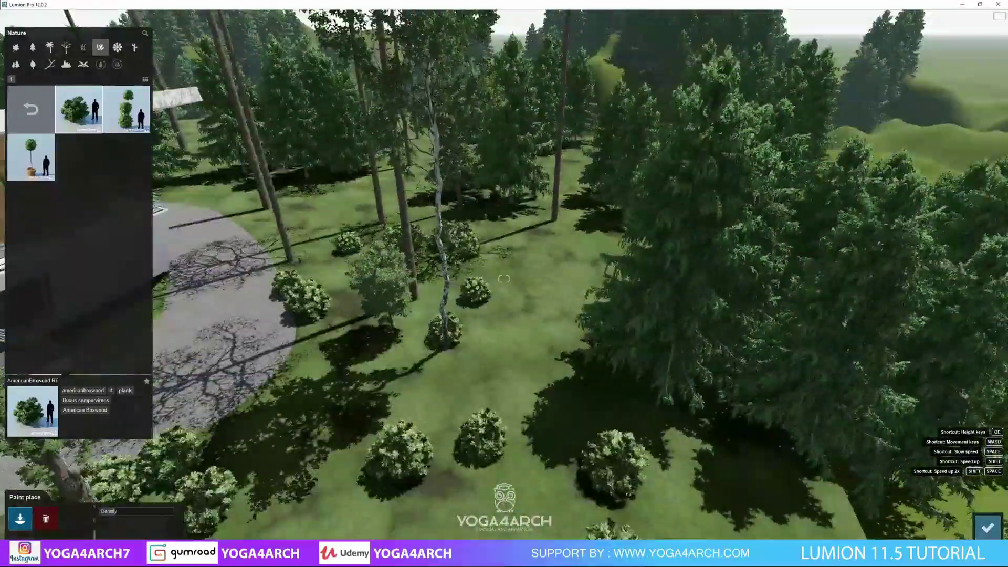
right_drag(613, 291, 613, 291)
right_drag(122, 515, 95, 518)
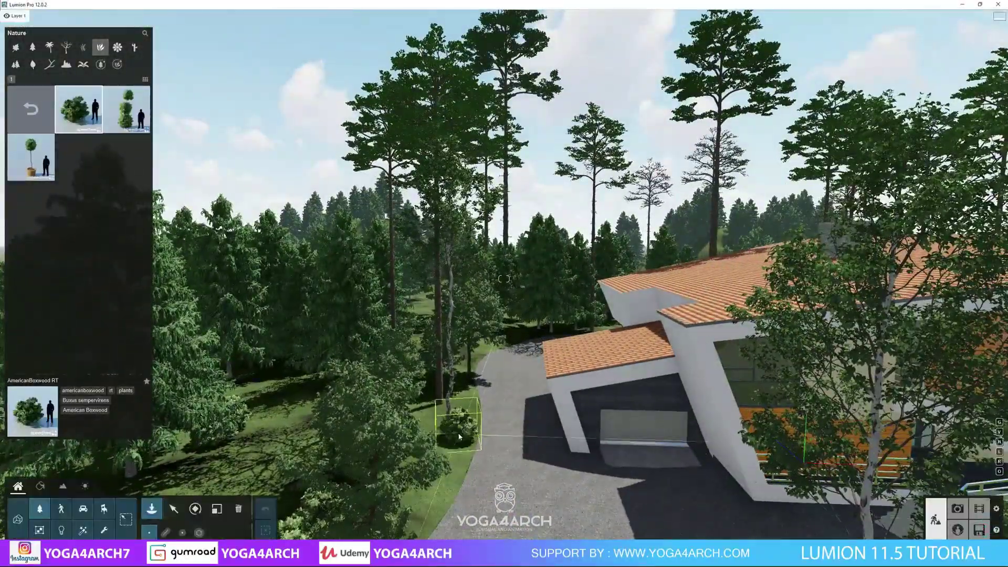
right_drag(96, 516, 672, 332)
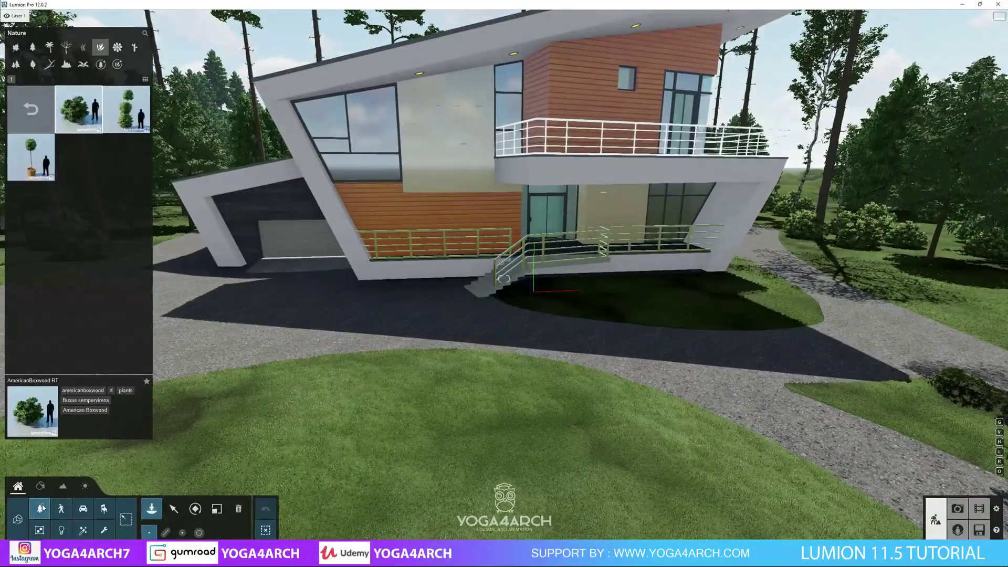
click(101, 65)
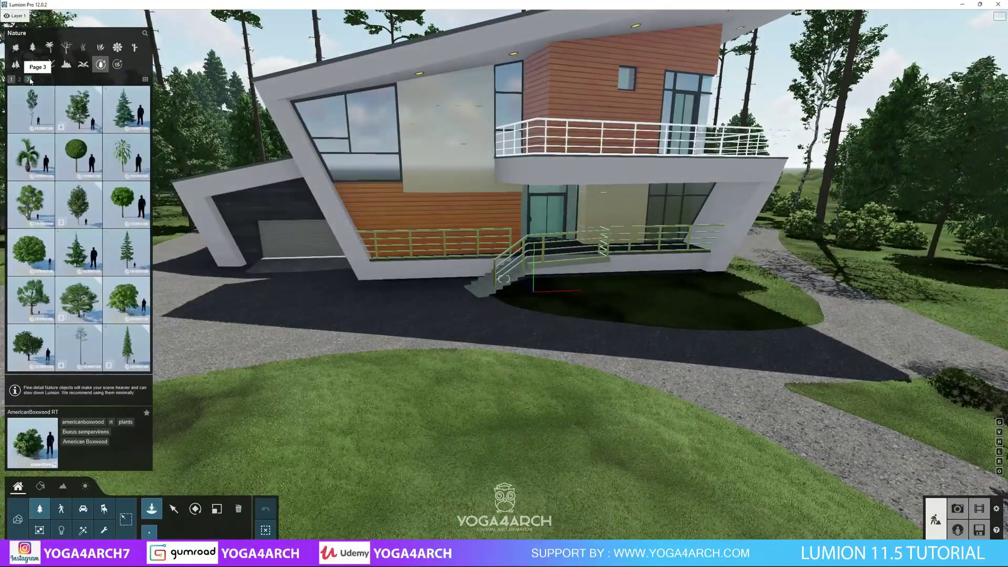
- Pick a fine-detail bush and place it on the lawn beside the tree
click(30, 80)
right_drag(866, 269, 331, 277)
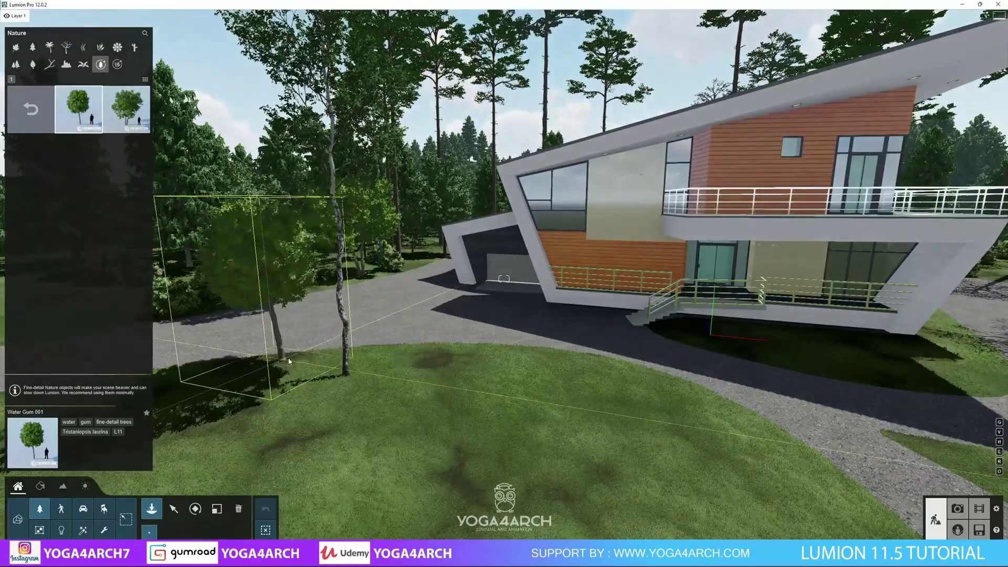
click(116, 64)
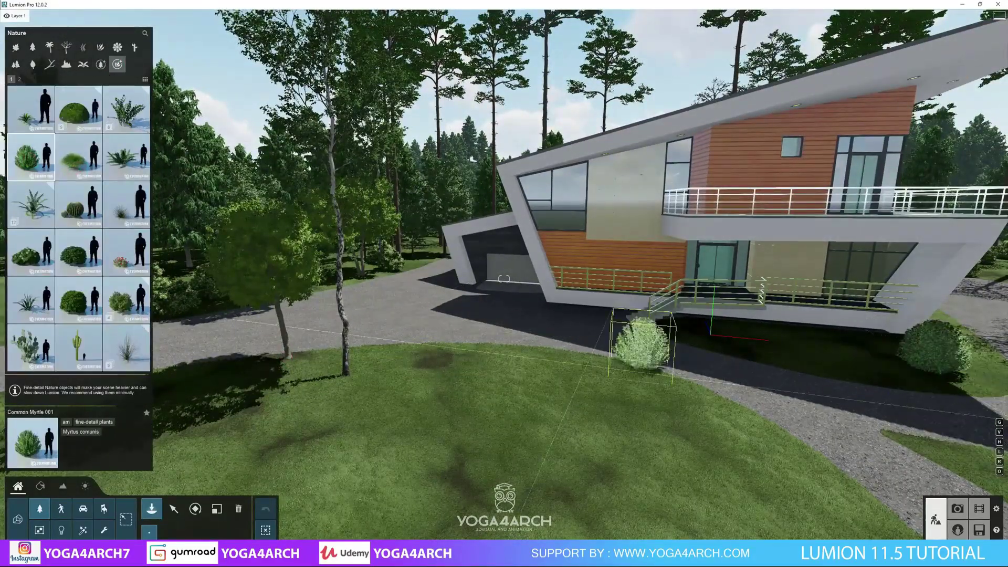
click(114, 308)
click(78, 165)
right_drag(315, 236, 387, 345)
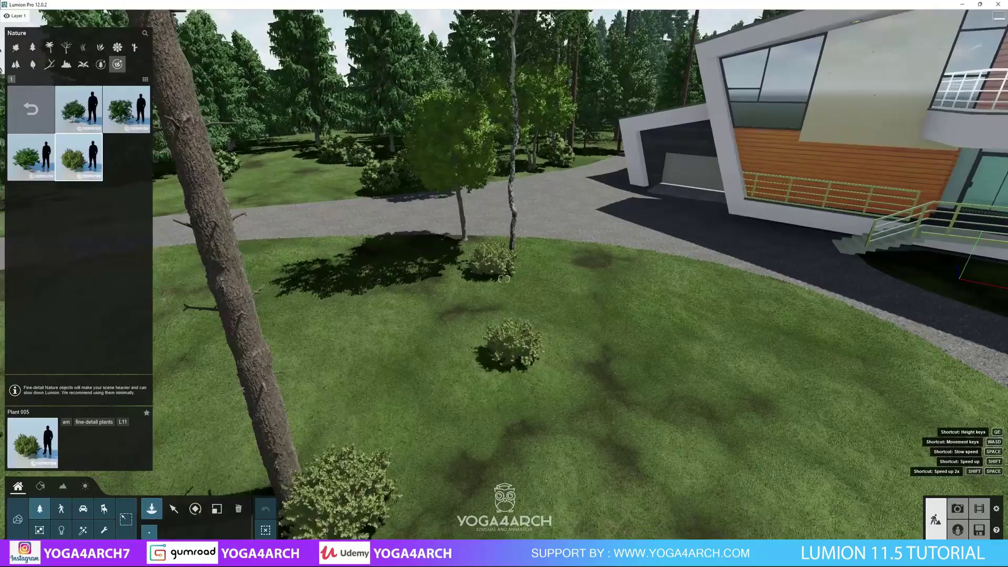
click(217, 508)
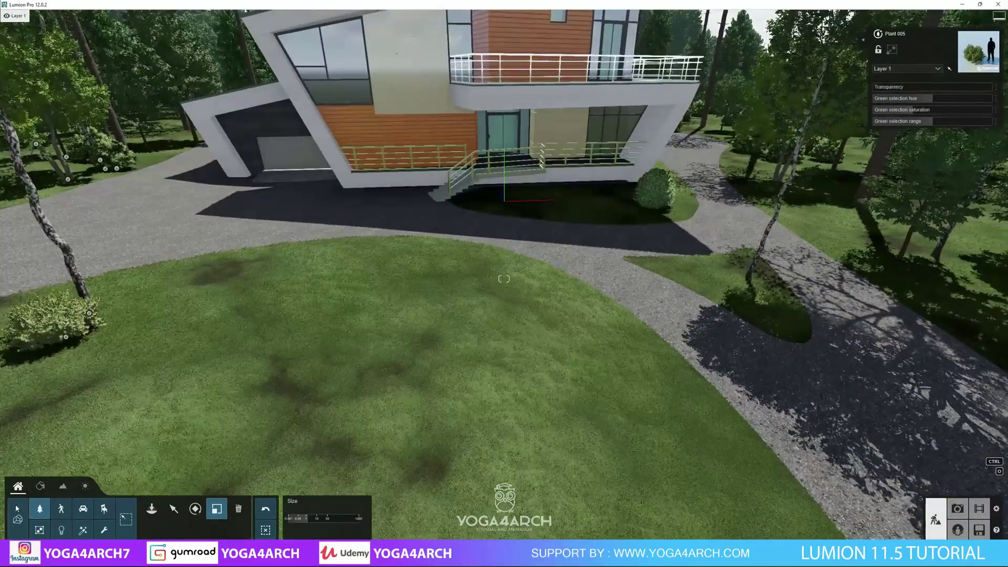
- Place a Deergrass tuft in the front bed
click(39, 509)
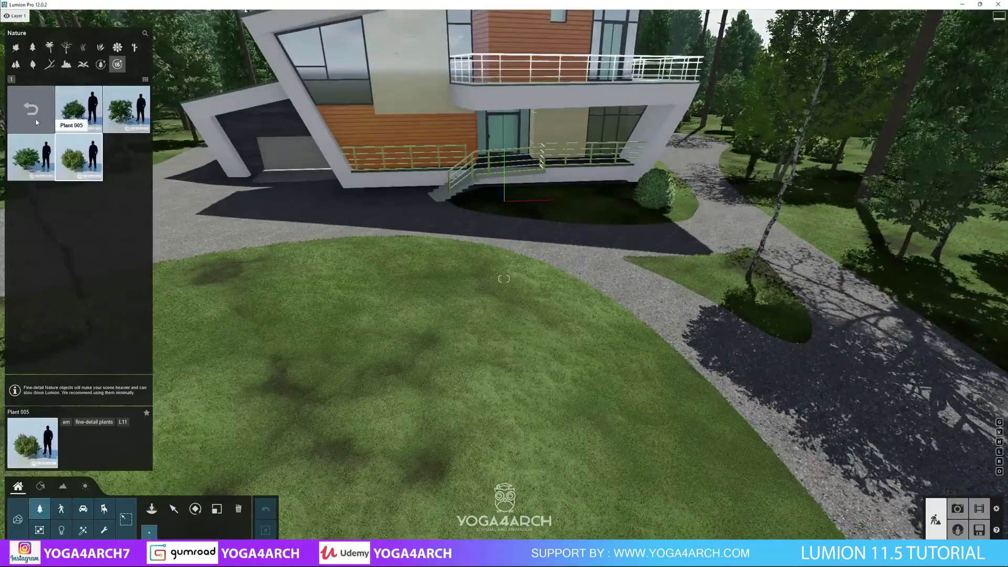
click(79, 157)
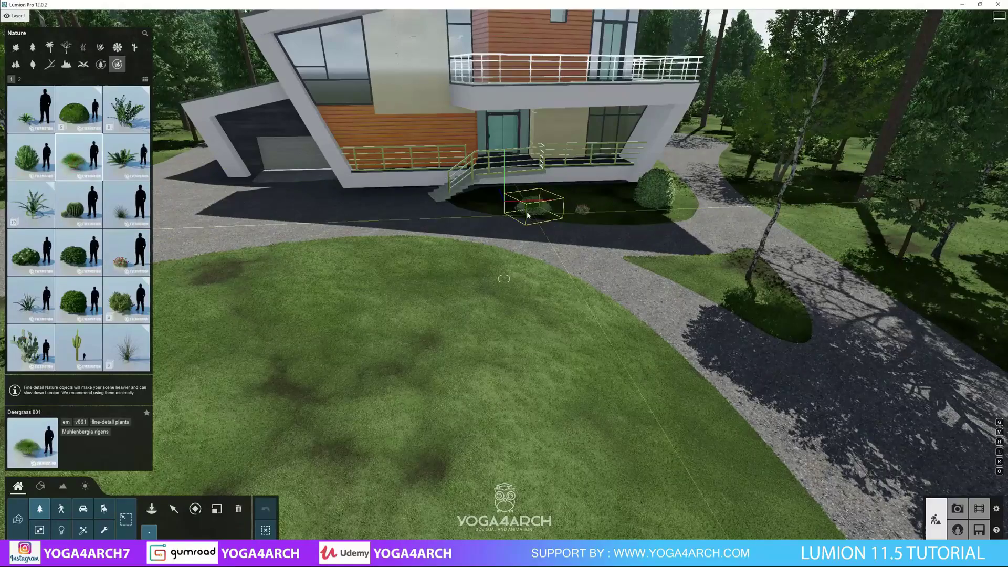
click(85, 432)
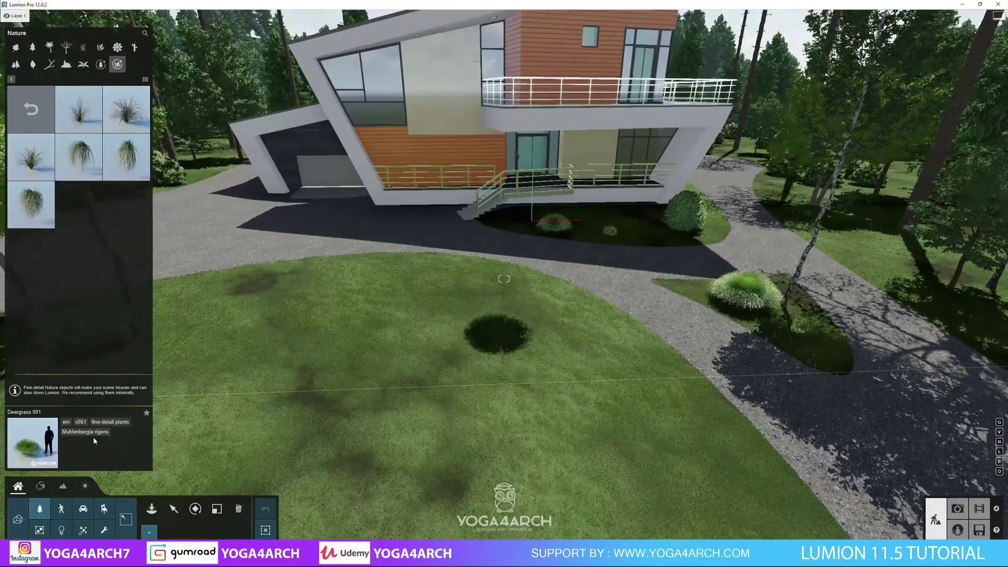
- Paint Bedstraw 001 weeds across the lawn
click(85, 71)
click(31, 109)
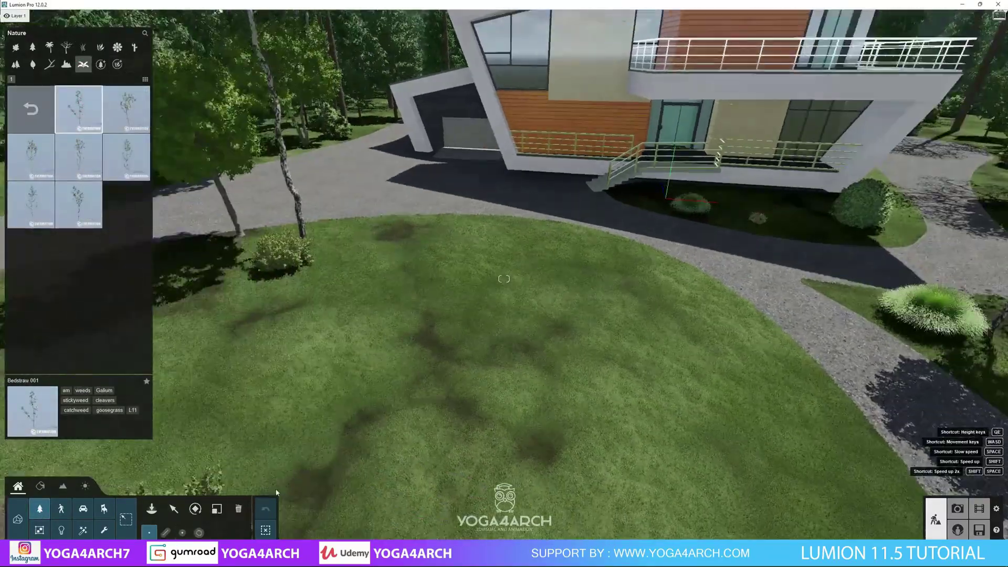
click(165, 532)
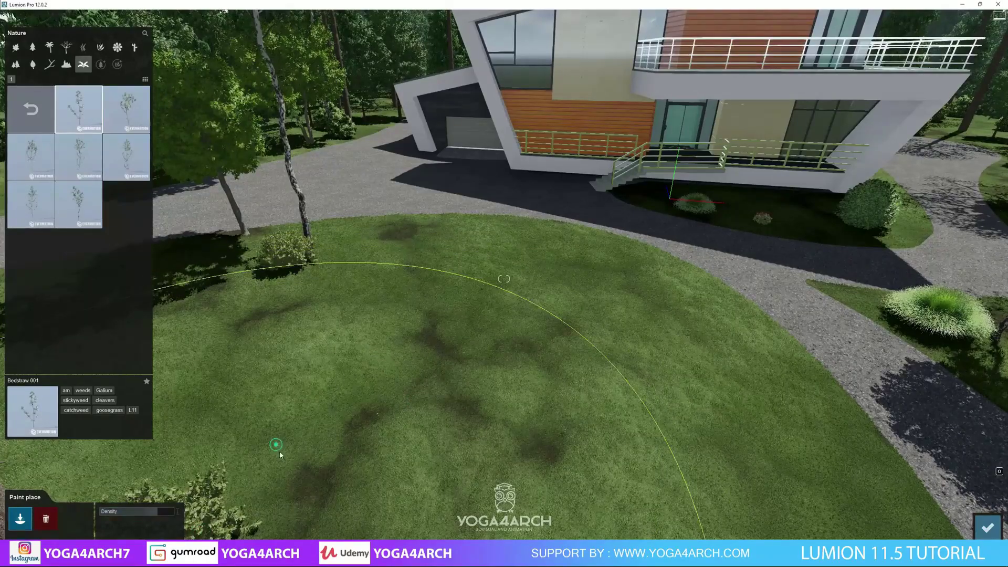
key(Escape)
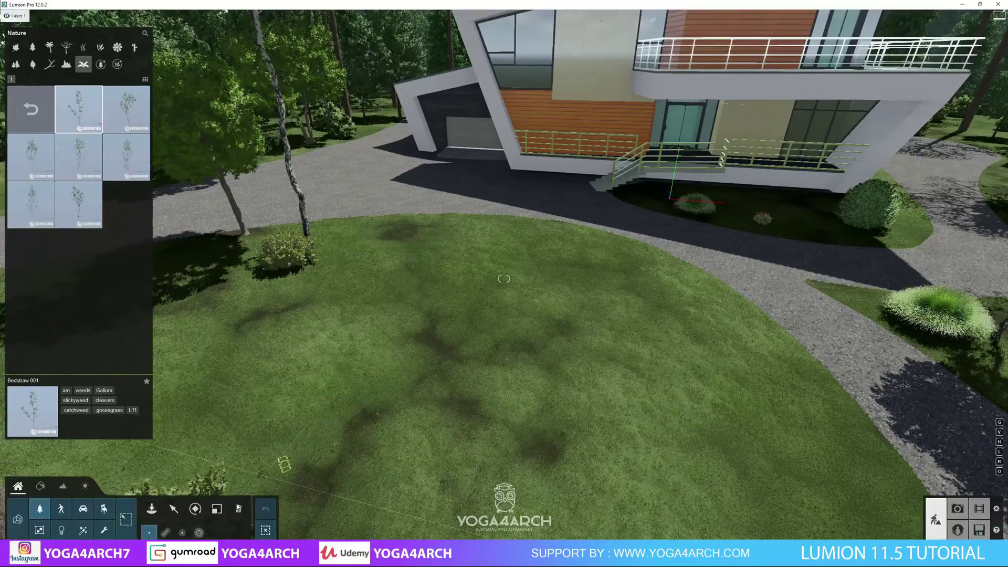
mouse_move(383, 492)
right_down()
mouse_move(508, 279)
mouse_move(399, 473)
right_up()
click(30, 109)
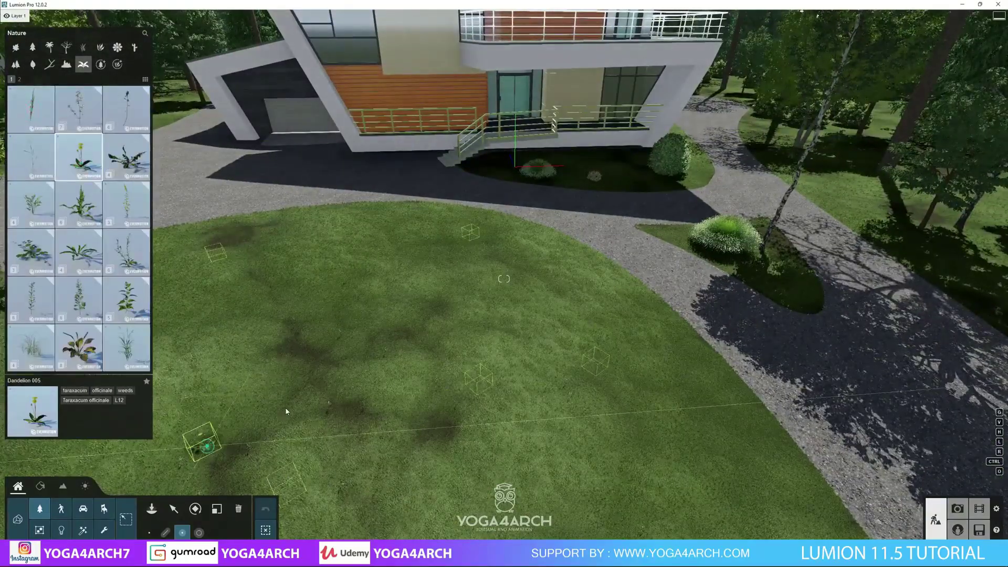
right_drag(285, 408, 432, 55)
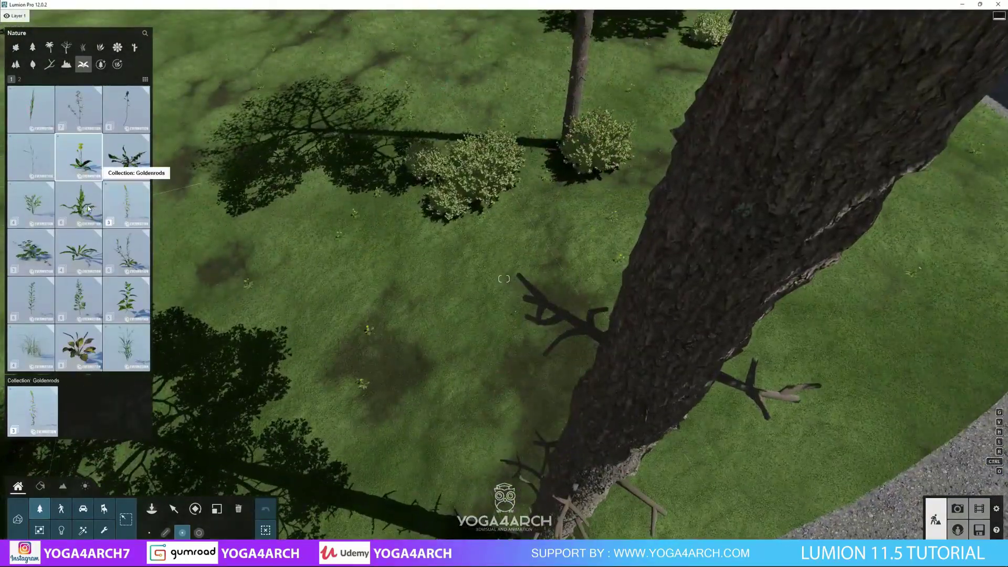
- Add Dooryard Dock and Tansy 005 weeds to the lawn facing the house
click(89, 208)
right_drag(294, 263, 294, 368)
click(31, 109)
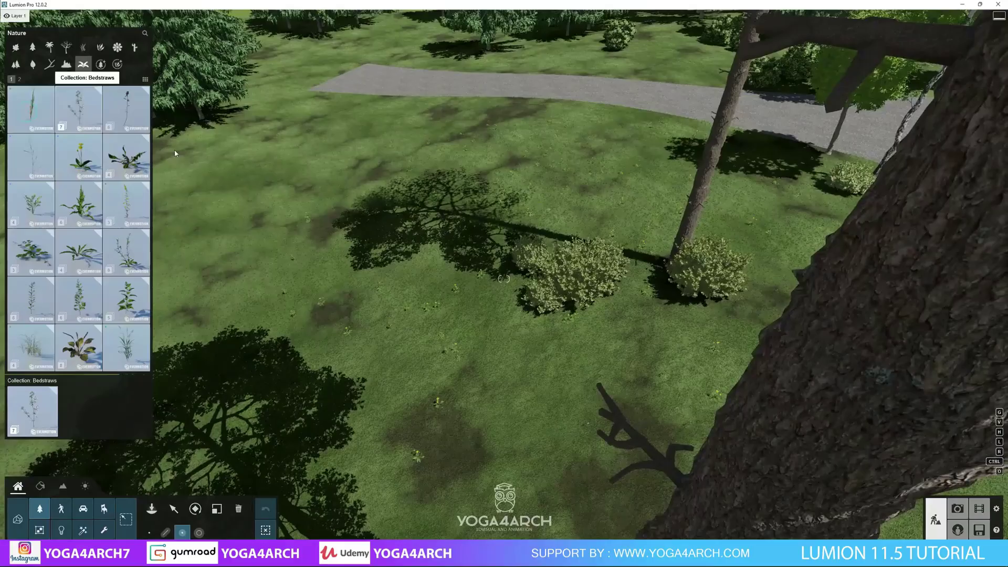
click(90, 108)
mouse_move(521, 340)
right_down()
mouse_move(453, 349)
mouse_move(524, 297)
mouse_move(417, 492)
right_up()
click(127, 157)
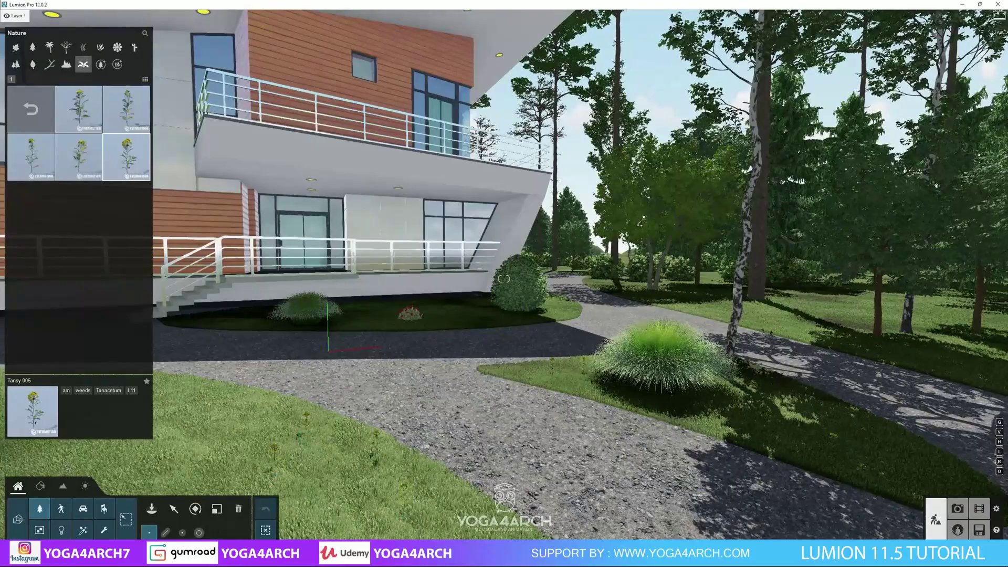
right_drag(399, 273, 323, 314)
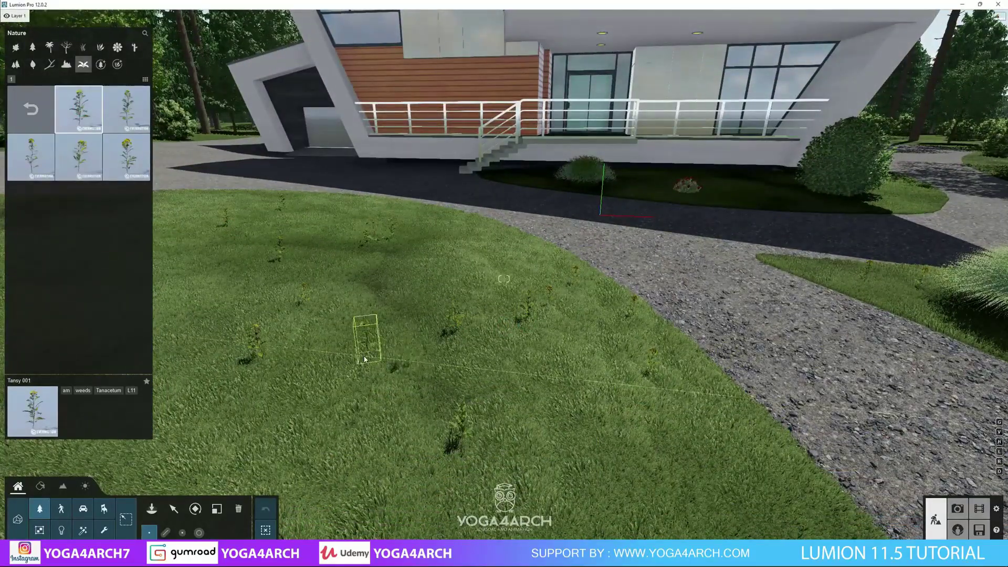
click(50, 64)
- Place a birch log on the lawn and rotate it to lie flatter
click(97, 166)
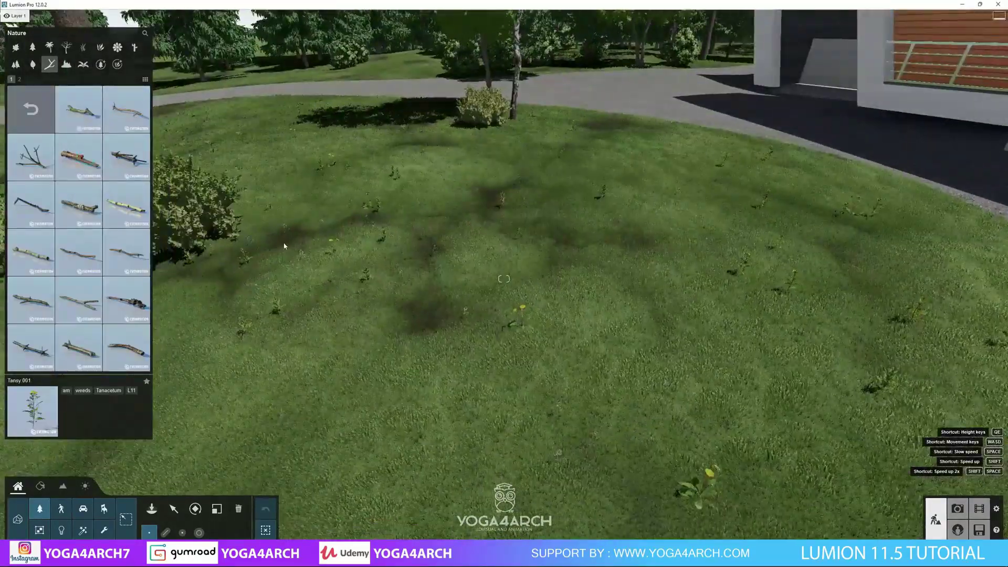
click(376, 387)
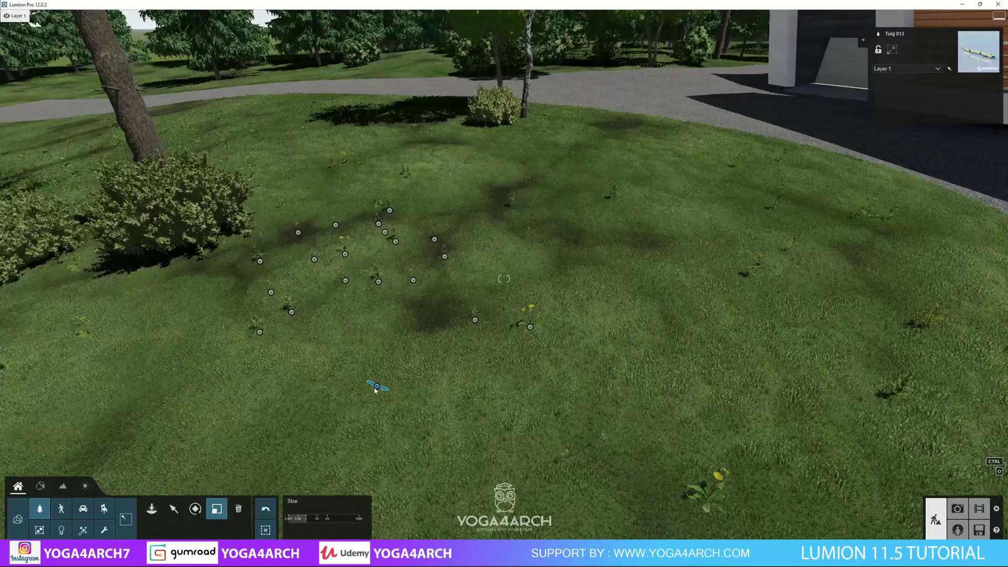
click(958, 507)
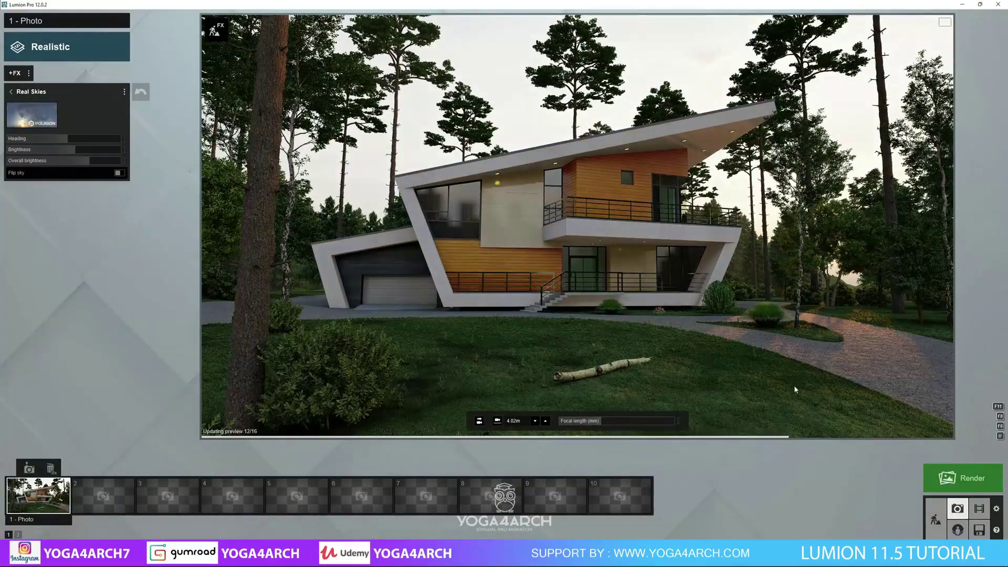
click(936, 520)
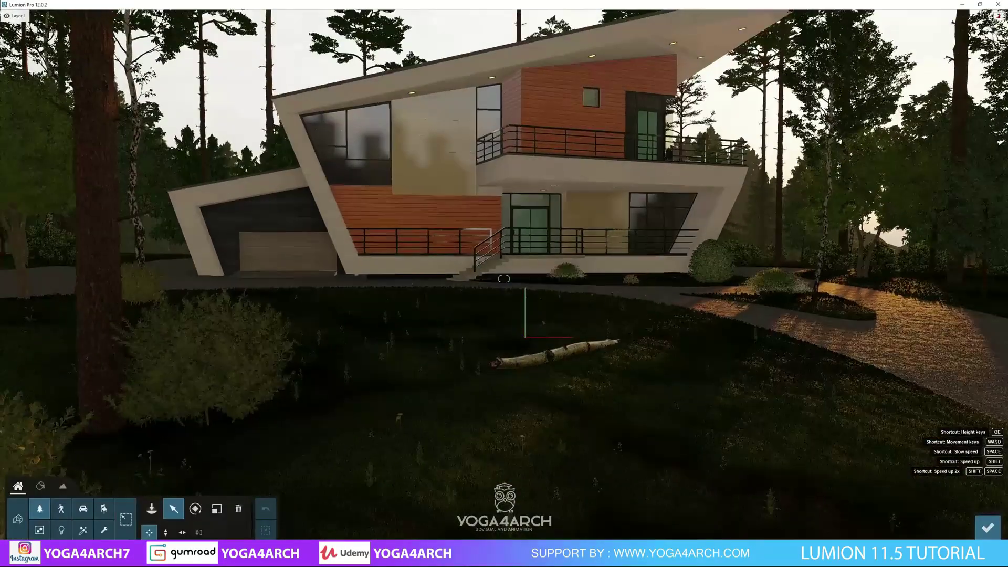
click(479, 420)
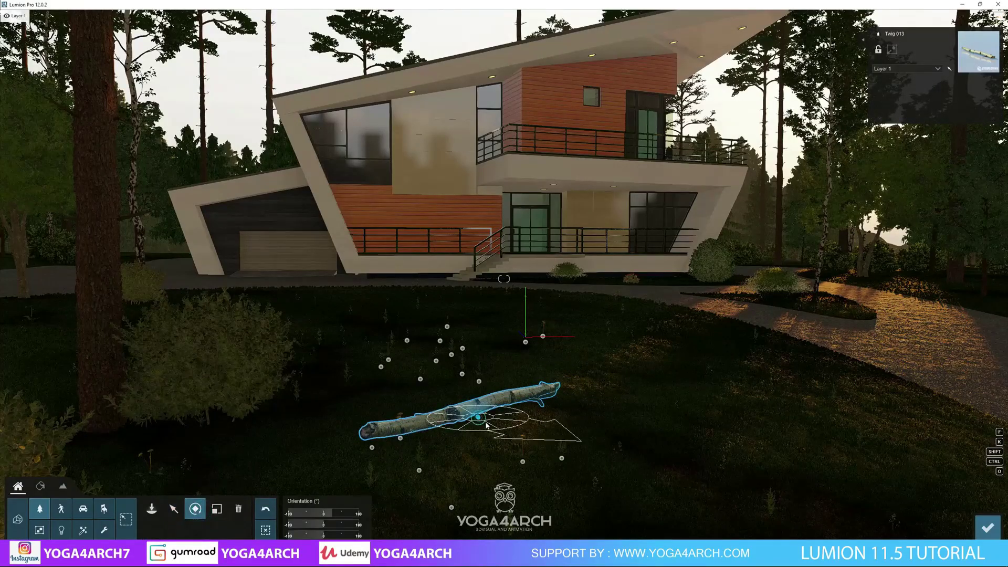
drag(487, 425, 242, 499)
- Add a small twig on the lawn
click(41, 510)
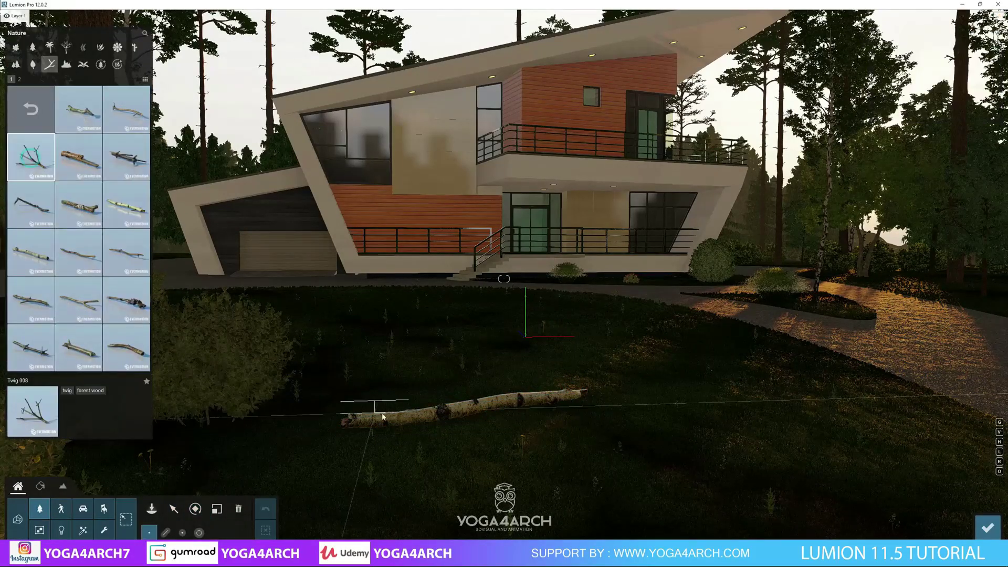
click(383, 353)
right_drag(560, 296, 526, 252)
- Place Leaves Birch Circle Small 001 from the fallen leaves category
click(39, 508)
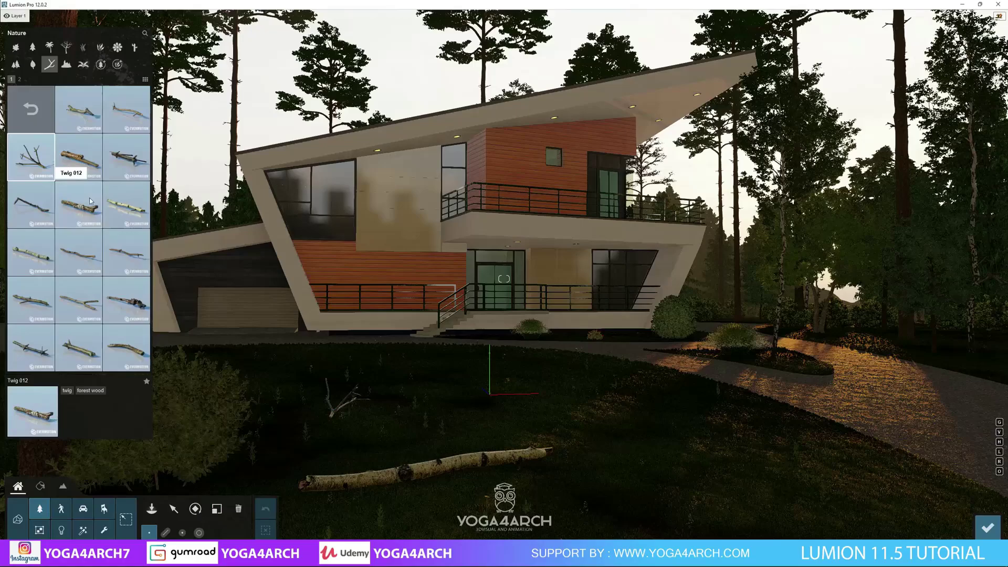
click(101, 47)
click(84, 64)
click(32, 64)
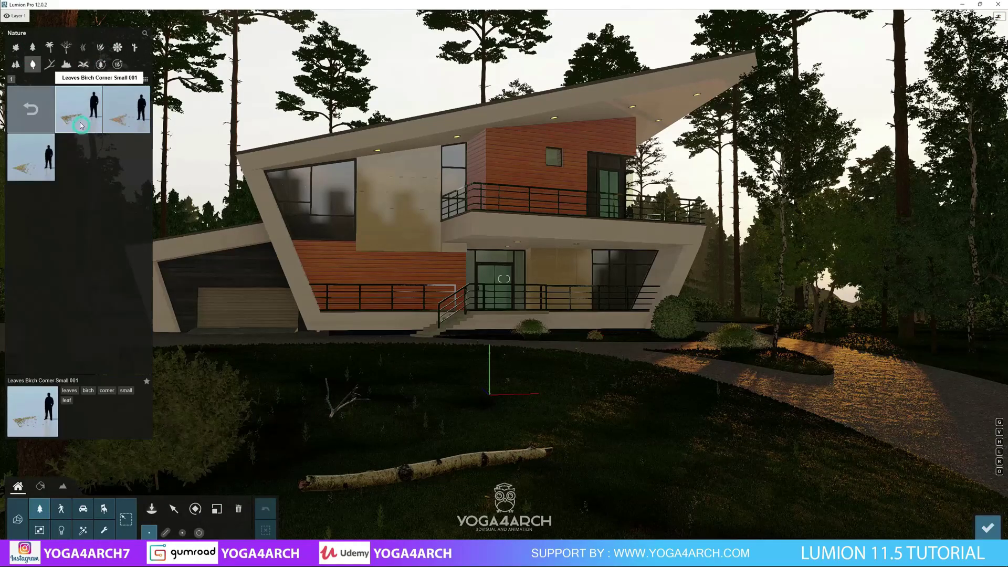
click(31, 109)
click(126, 109)
scroll(518, 405, up, 3)
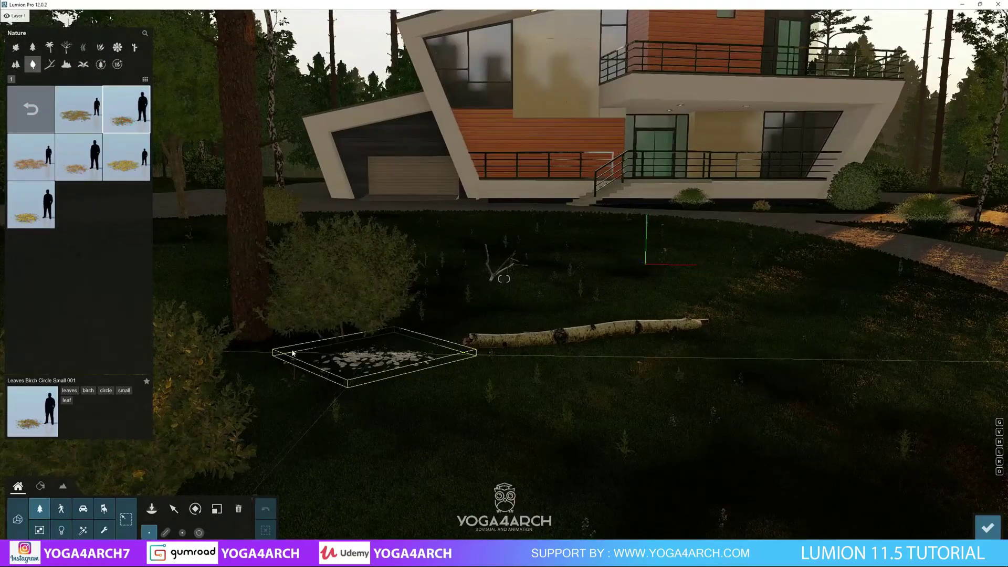
- Add Maple Square Large Edge, Maple Square Medium Edge and Birch Square Small Edge leaves along the path
key(Escape)
click(31, 109)
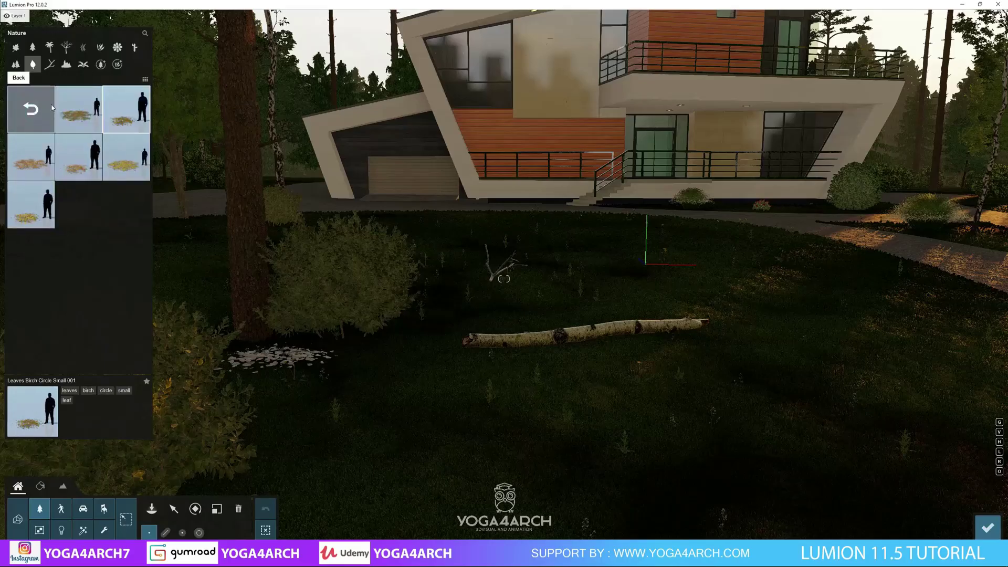
click(121, 153)
click(131, 318)
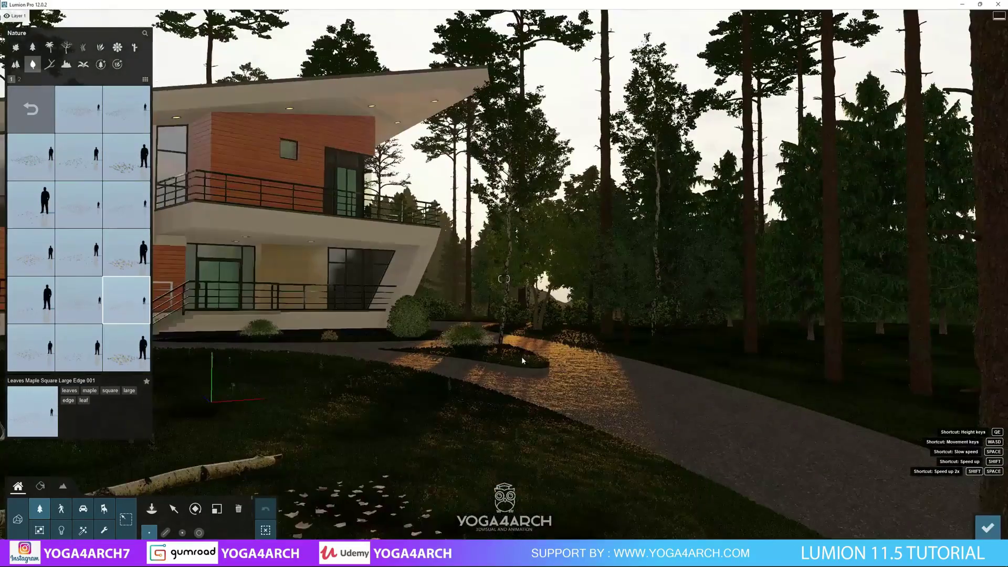
right_drag(480, 440, 480, 440)
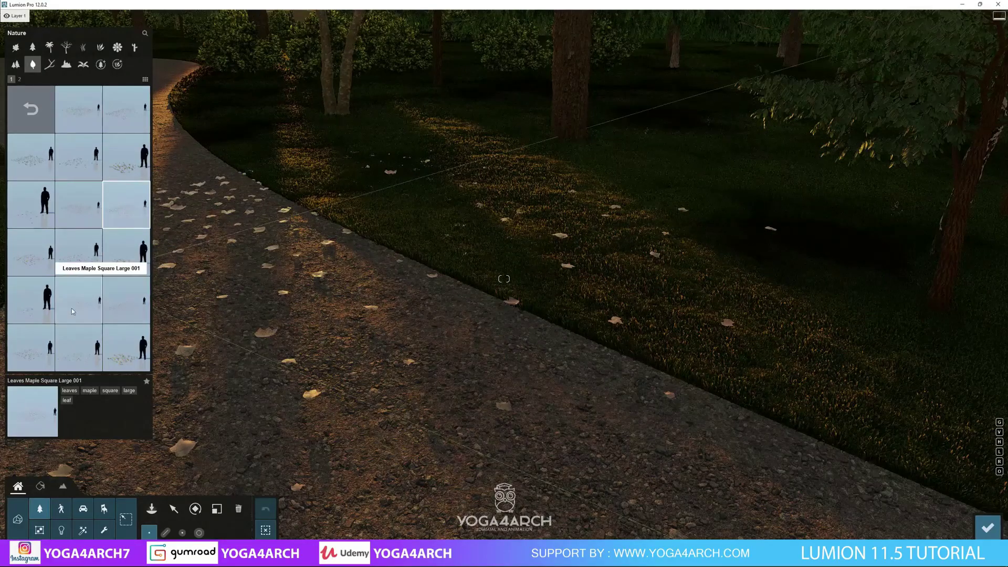
click(79, 348)
click(31, 205)
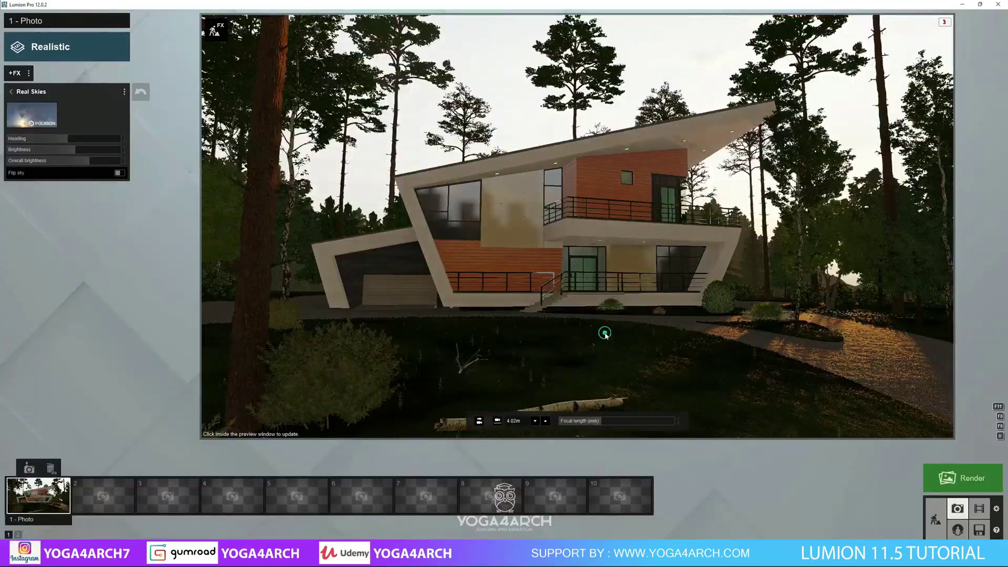
- Move the Water Gum tree on the right out of the photo view
click(605, 333)
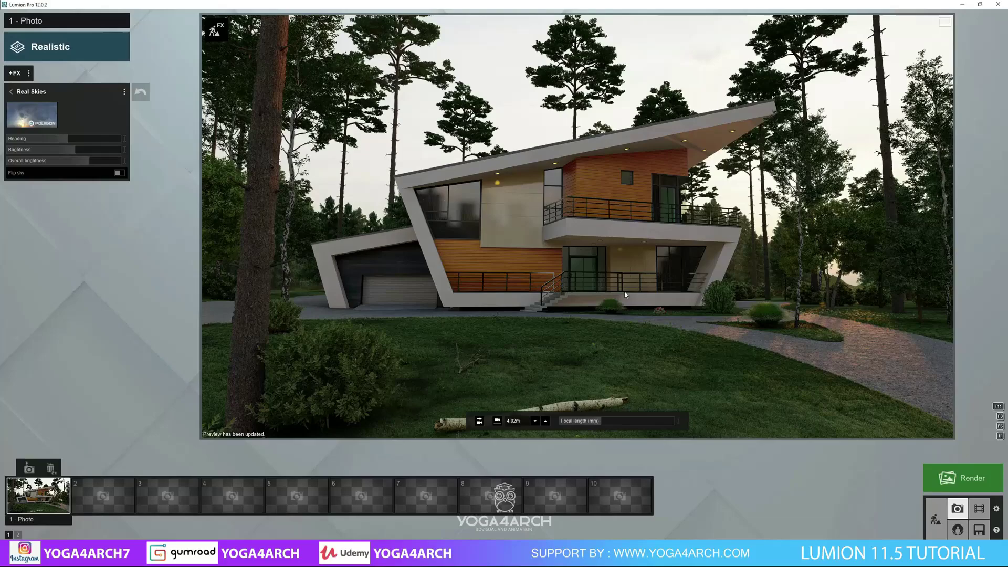
click(224, 31)
click(830, 326)
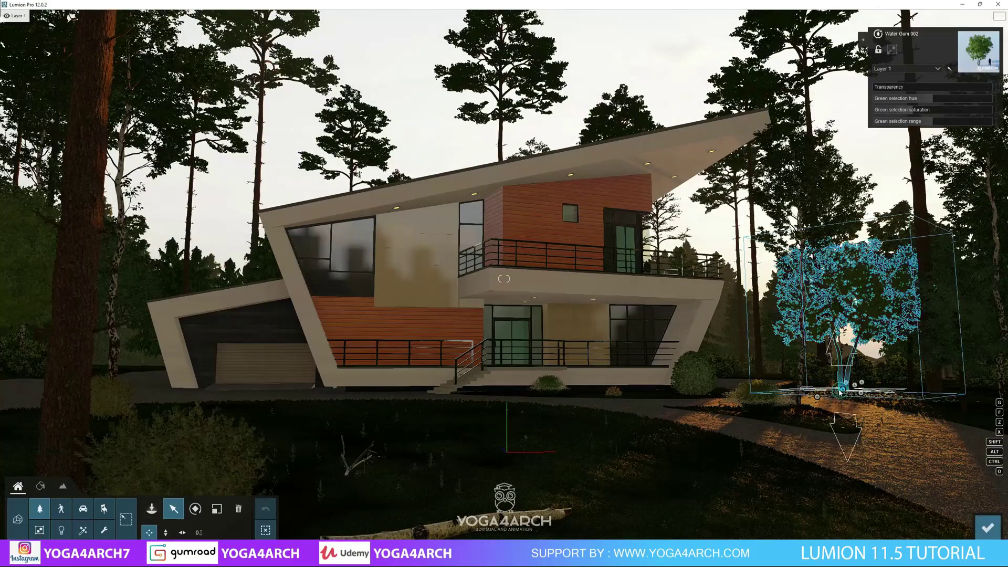
drag(830, 399, 806, 383)
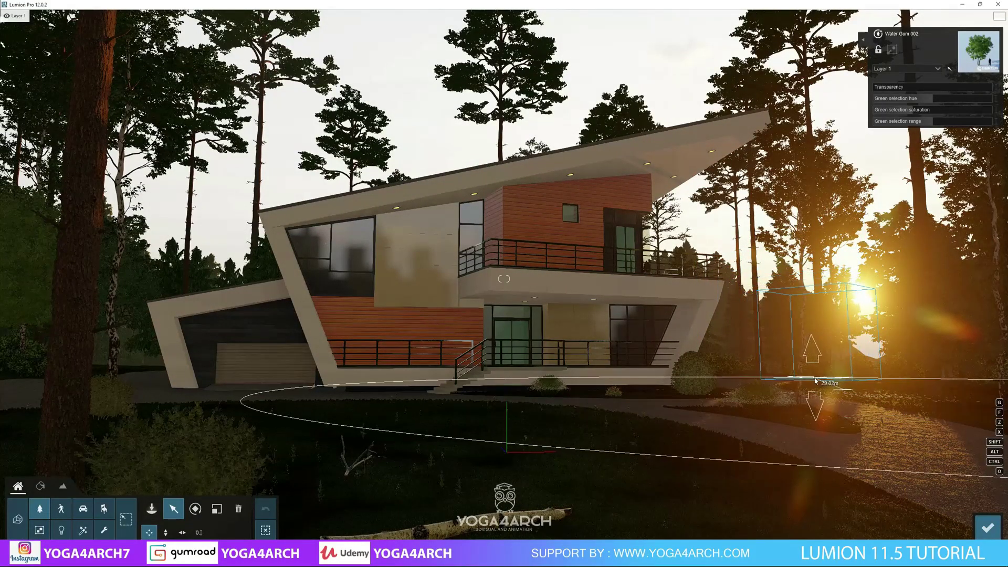
click(988, 527)
- Add a 2-Point Perspective effect with Amount 0.8
click(639, 342)
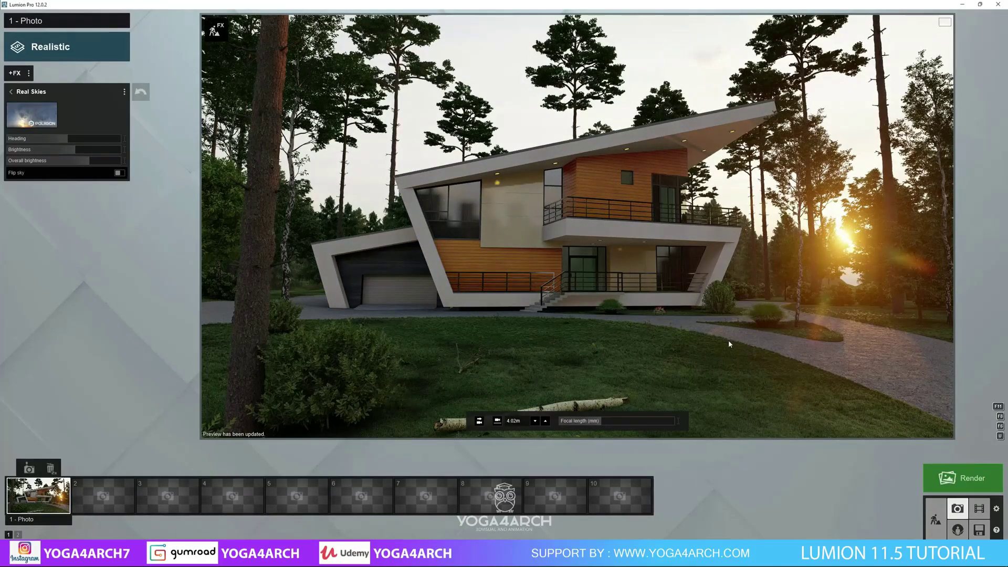
click(15, 73)
click(462, 266)
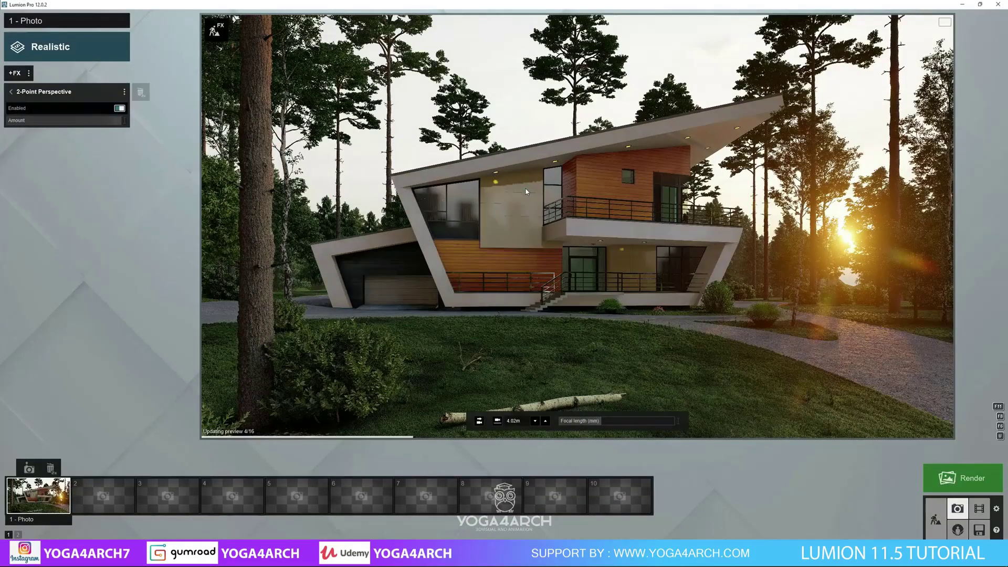
click(102, 121)
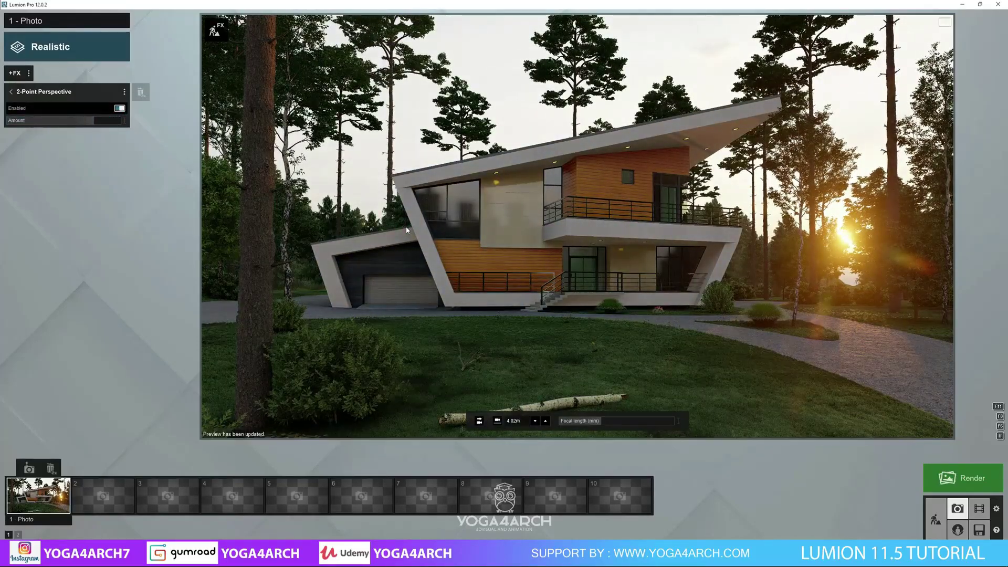
- Add a Sky/Weather Fog effect and set its density to about 1.4
click(11, 91)
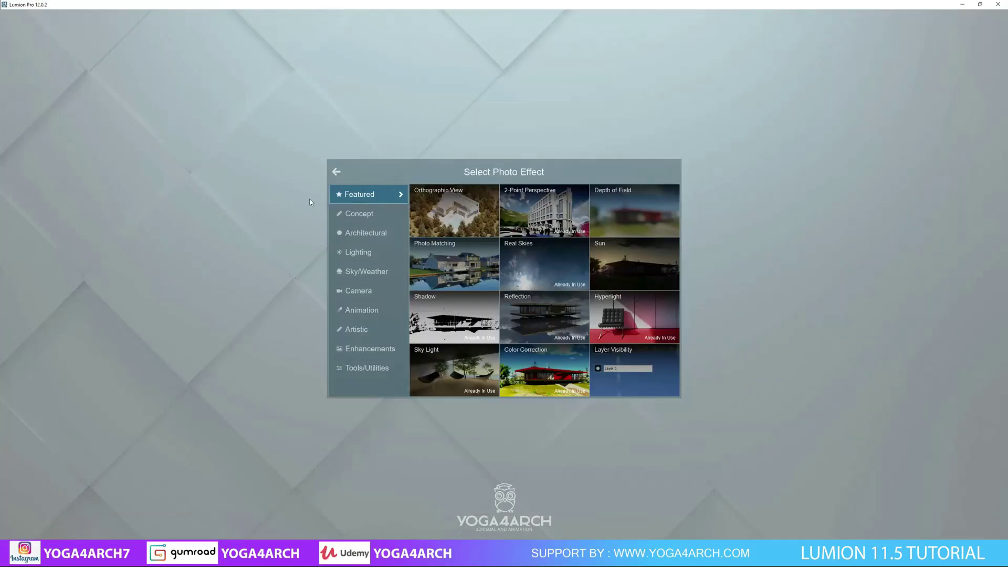
click(365, 257)
click(357, 278)
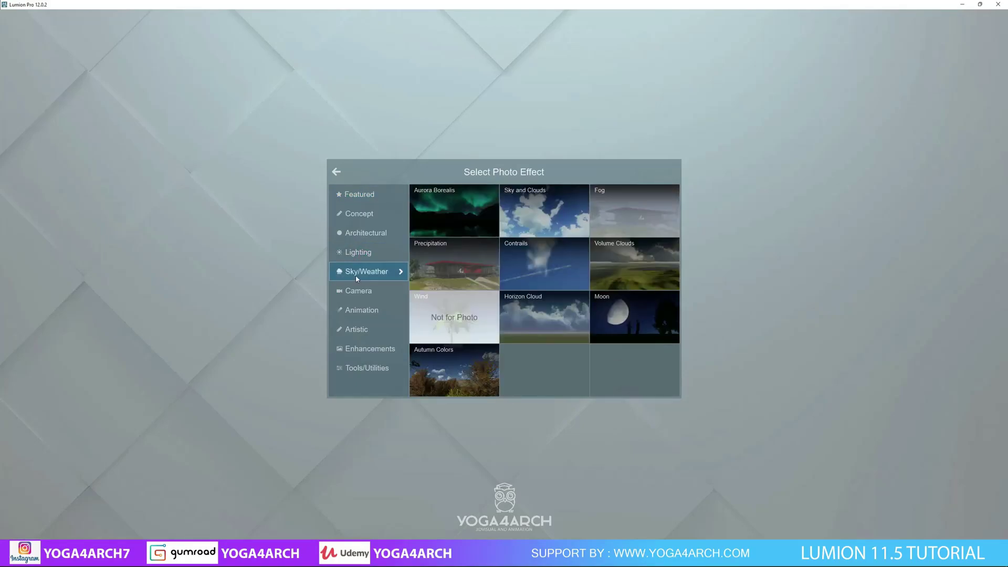
click(659, 206)
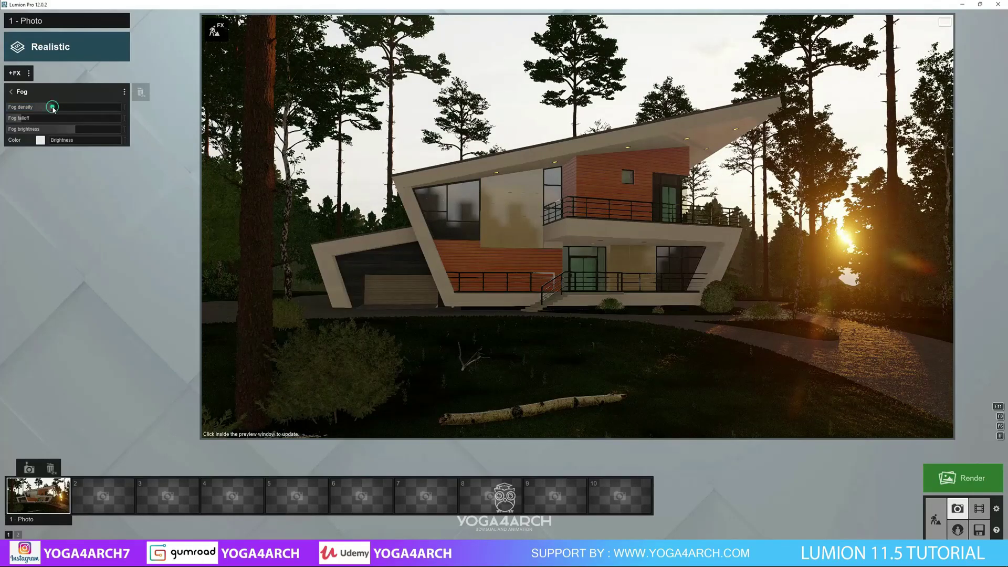
mouse_move(52, 107)
mouse_down()
mouse_move(65, 108)
mouse_move(10, 108)
mouse_up()
click(410, 285)
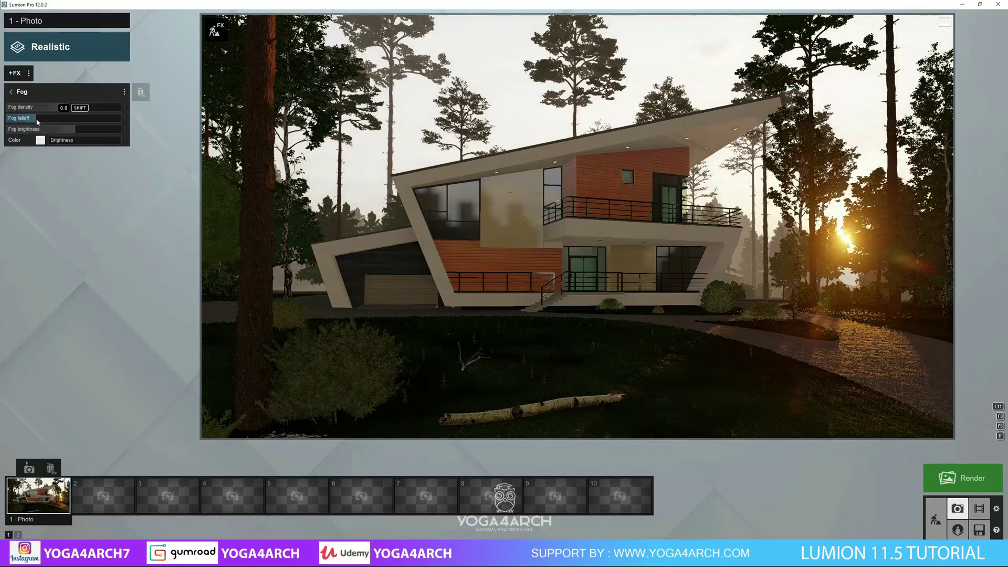
click(415, 253)
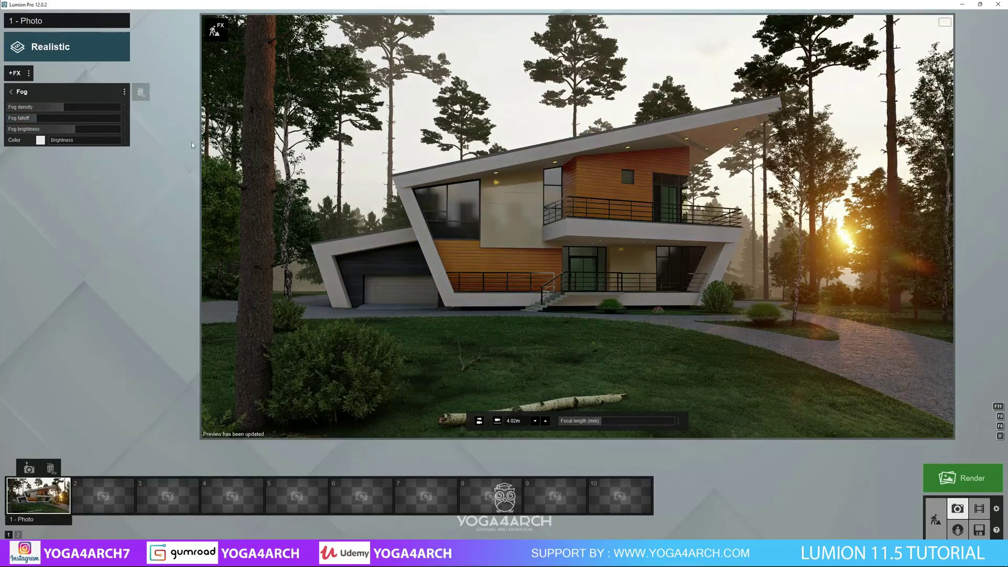
drag(32, 108, 59, 110)
click(533, 270)
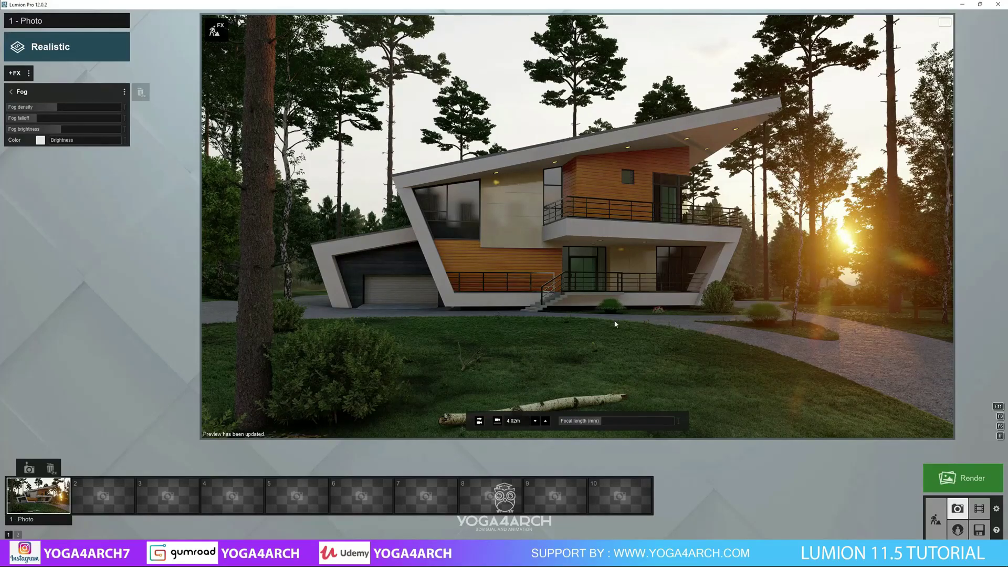
click(216, 30)
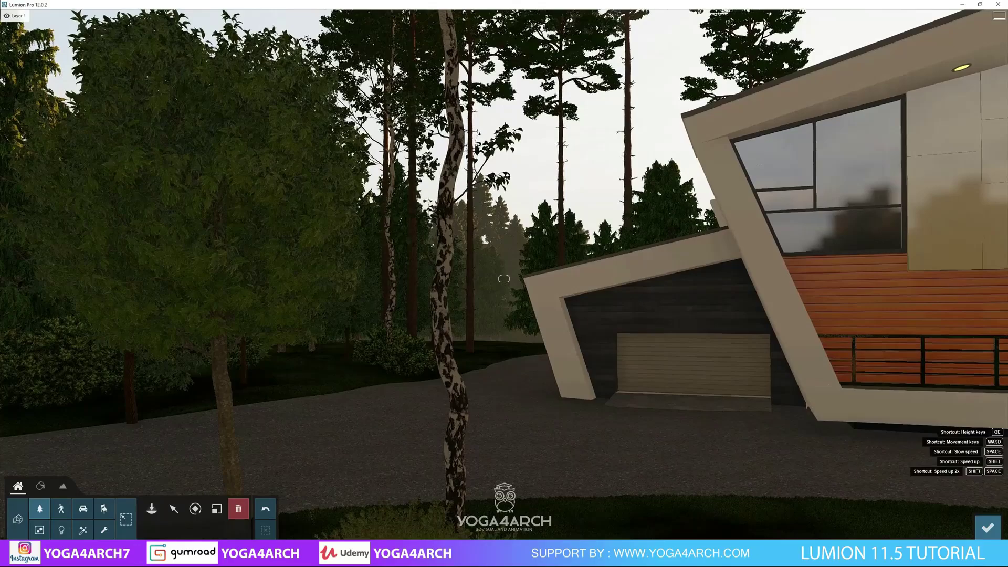
- Move the cedar tree off the garage to stand beside it, checking the photo preview
click(174, 509)
drag(246, 467, 304, 309)
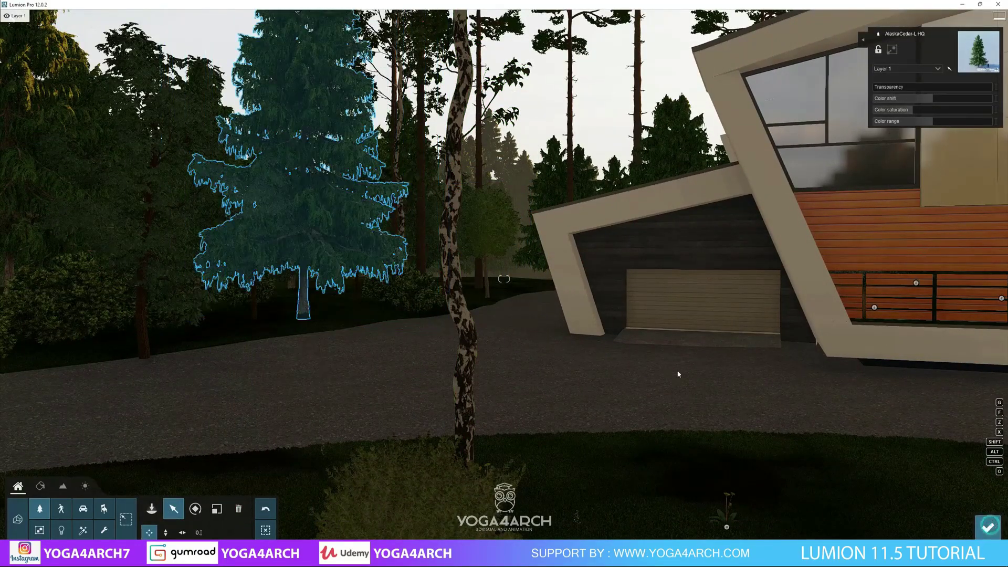
click(988, 528)
click(581, 339)
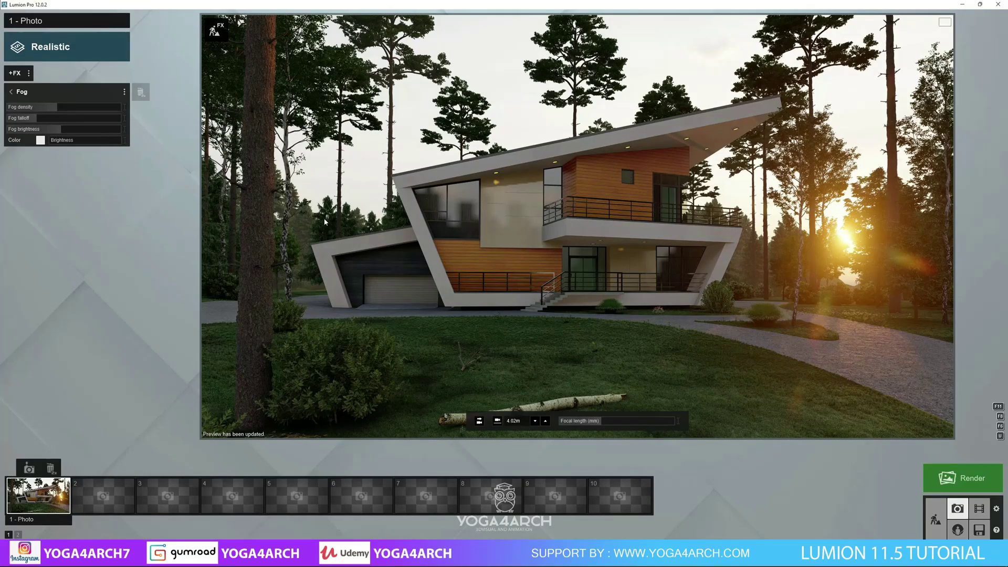
click(936, 519)
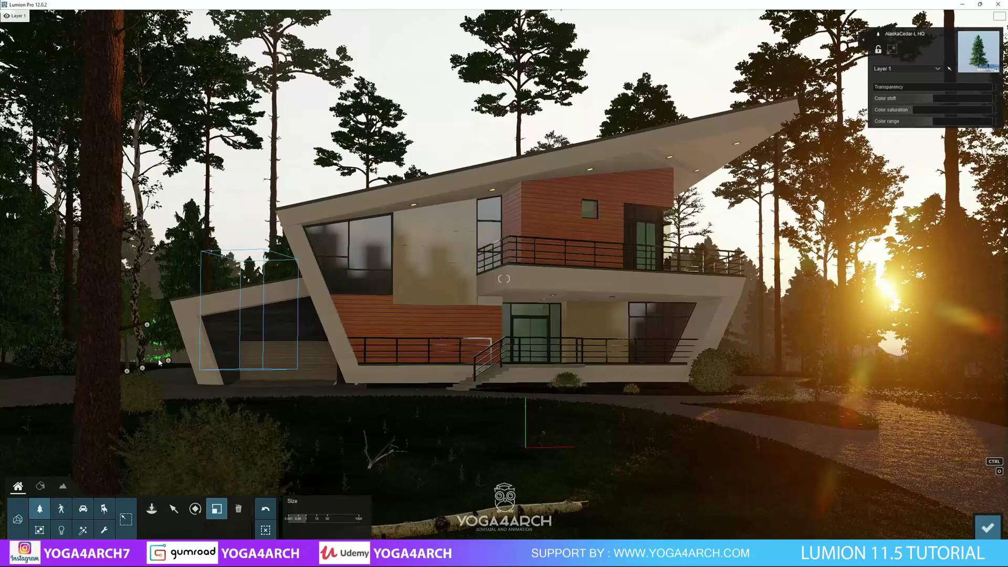
drag(233, 370, 213, 326)
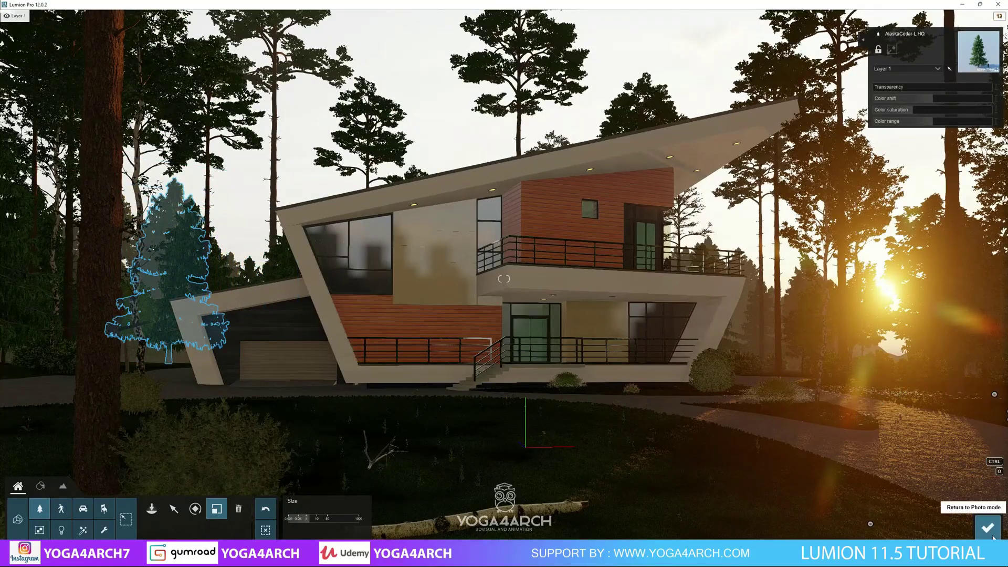
click(957, 508)
click(487, 349)
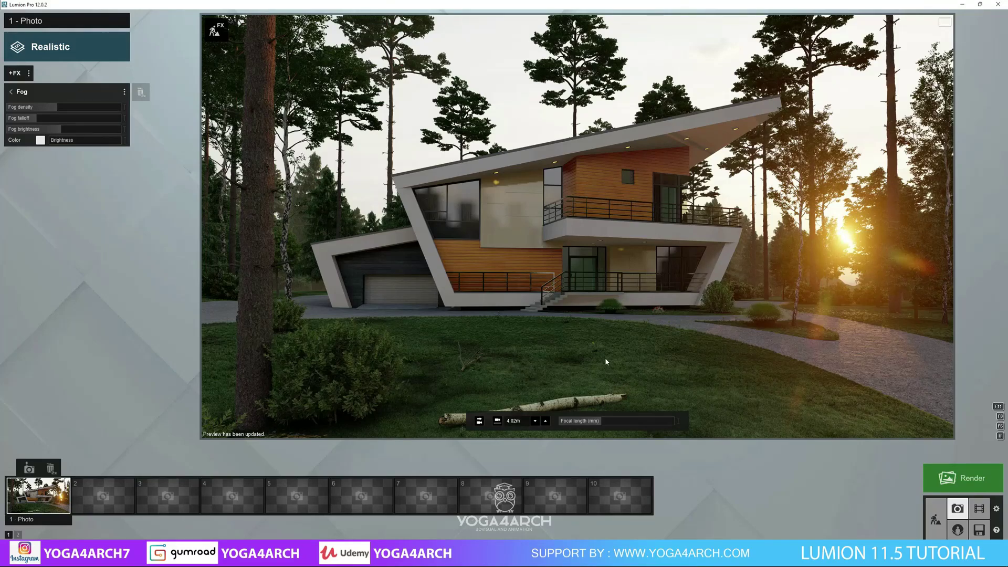
click(15, 73)
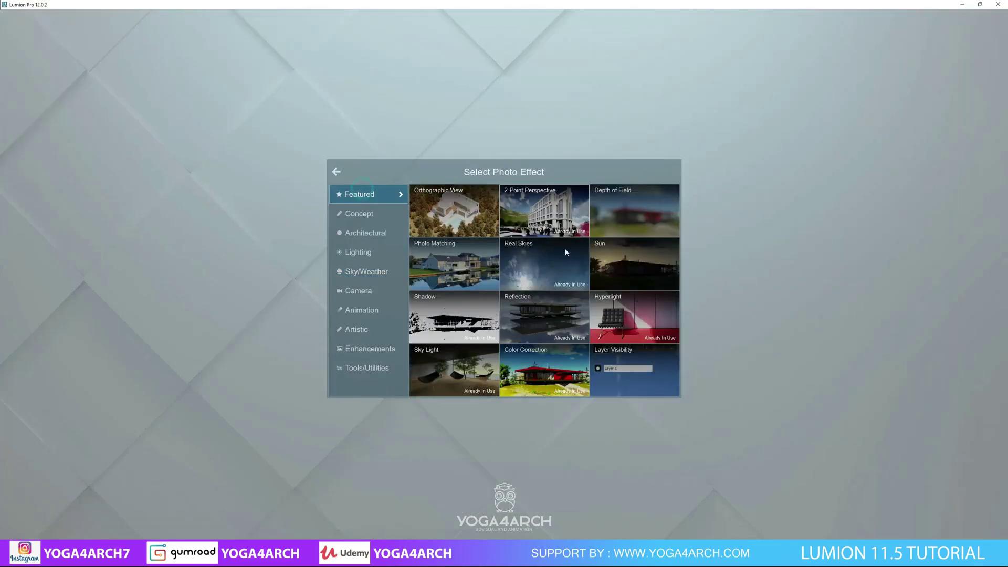
- Add a Reflection effect with planes on the door glass and windows, eight in total
click(545, 319)
click(32, 156)
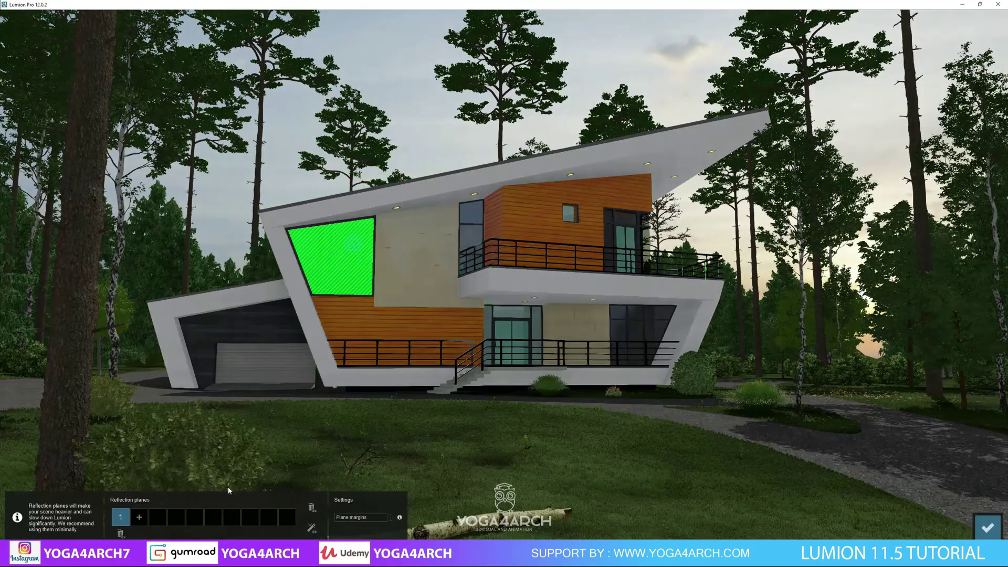
click(157, 517)
click(158, 518)
click(624, 217)
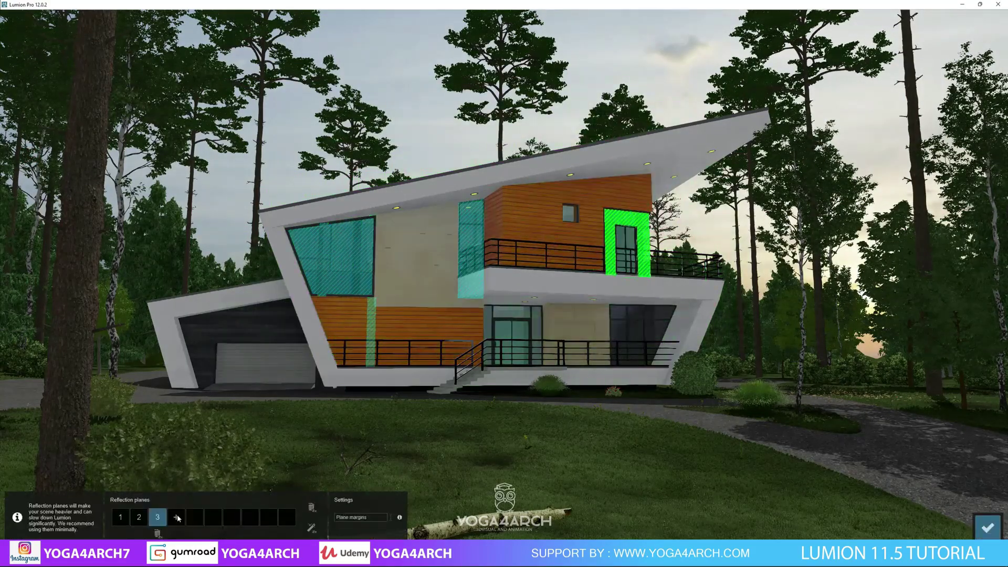
click(176, 517)
click(515, 319)
click(212, 518)
click(640, 331)
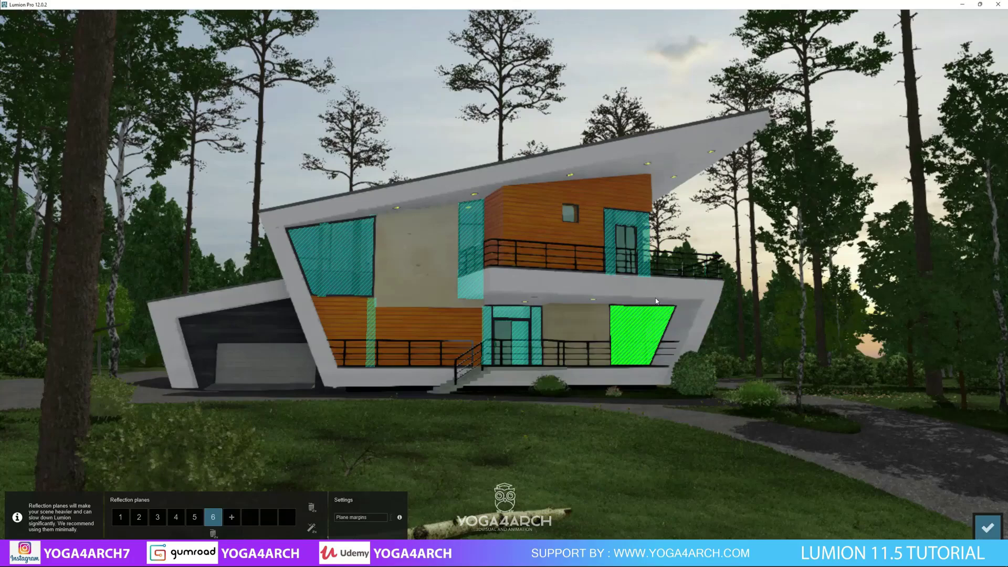
click(231, 518)
click(503, 342)
click(250, 519)
click(570, 213)
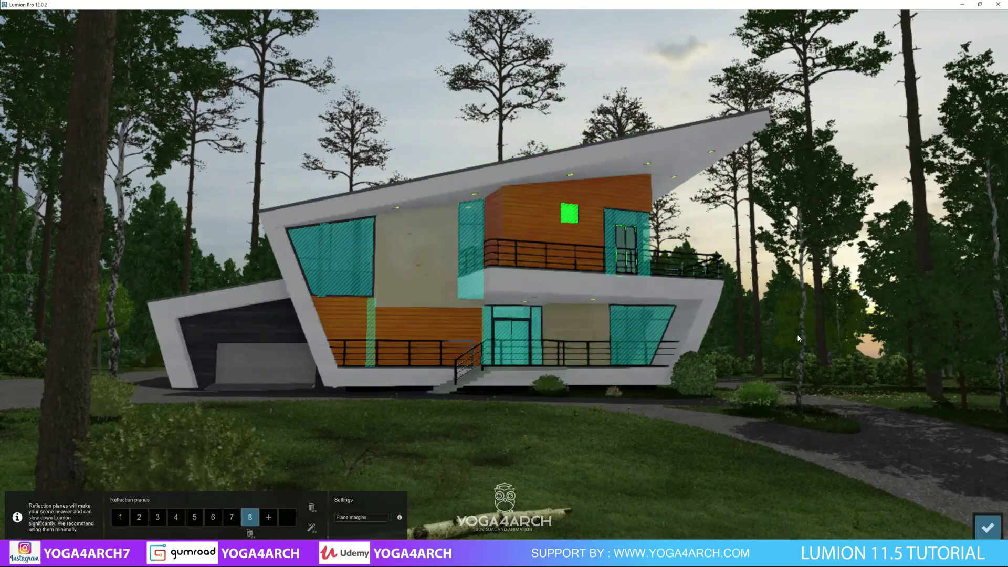
click(988, 528)
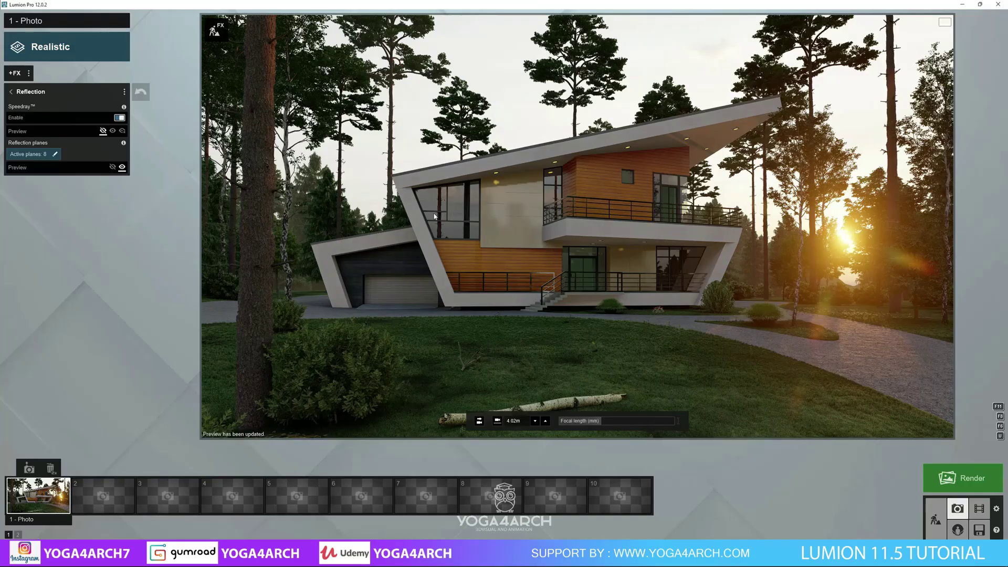
- Select a group of cedar trees and fly the camera close to the balcony wall
click(936, 520)
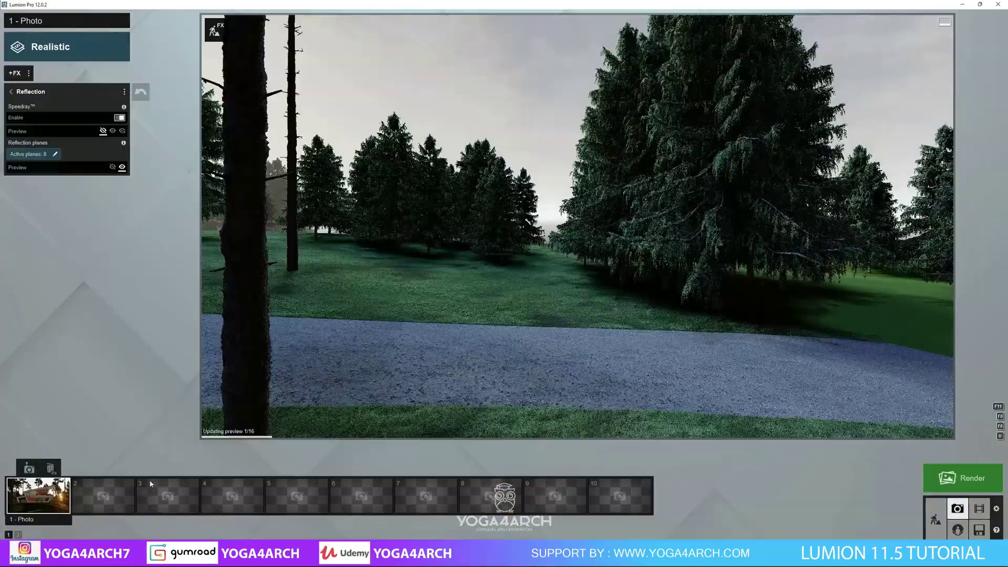
click(936, 520)
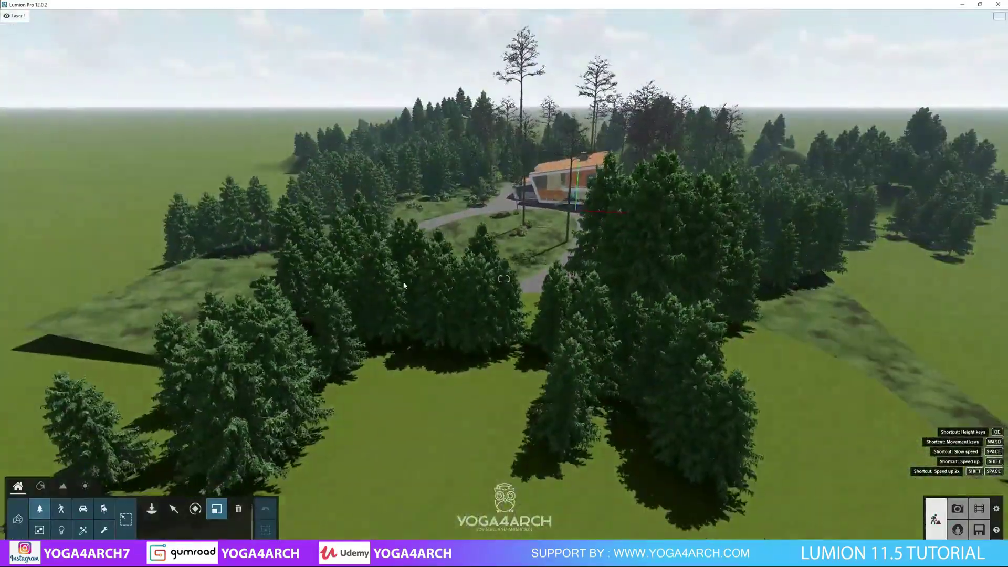
ctrl+drag(320, 220, 479, 347)
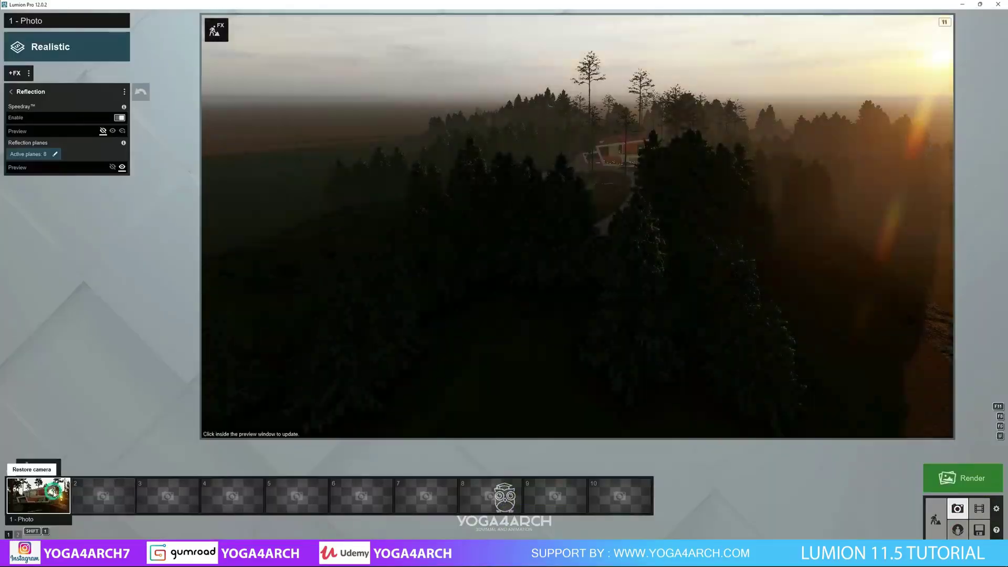
click(53, 492)
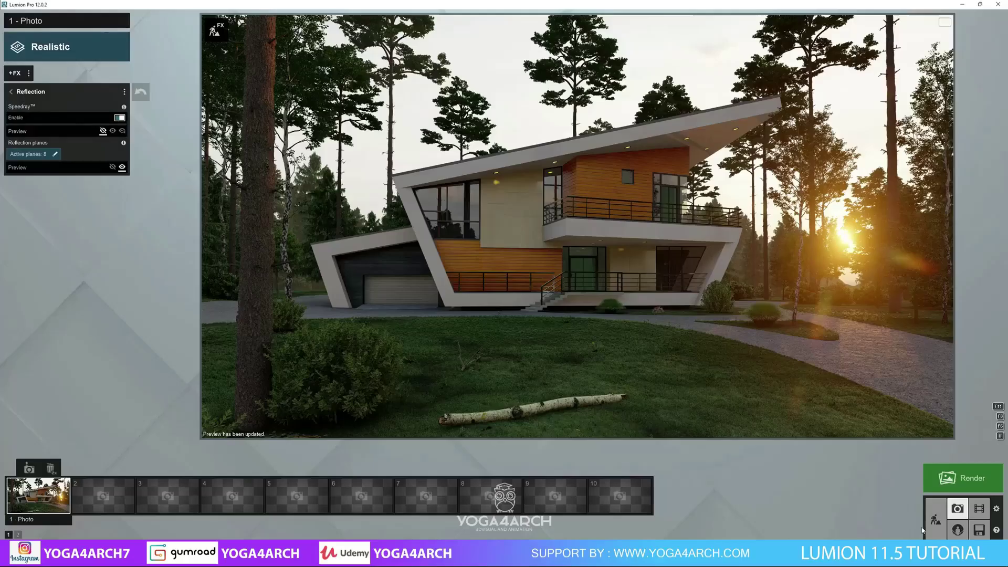
click(936, 520)
key(w)
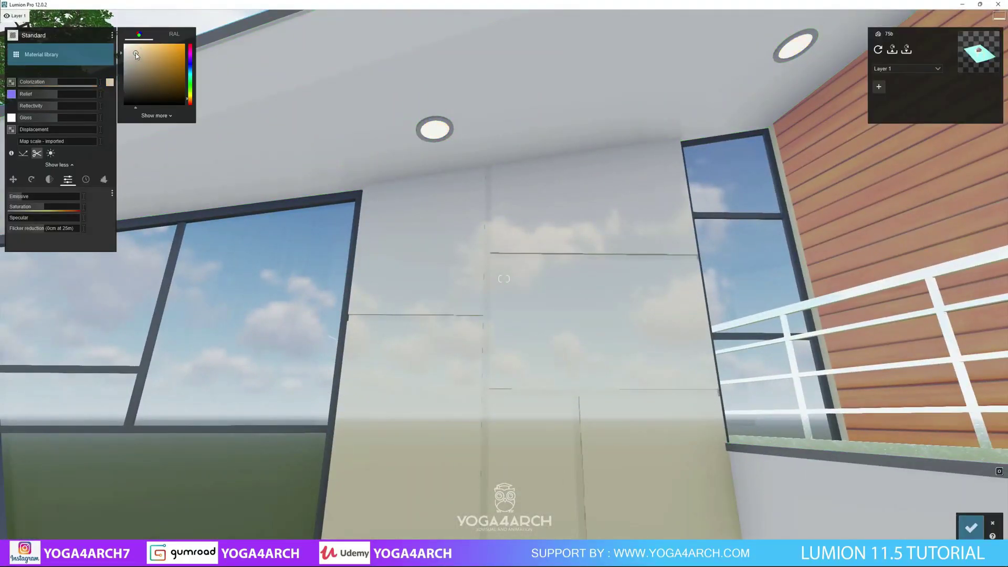
- Place a spotlight at the ceiling light, coloured 1000 K orange with brightness about 57.9
click(971, 528)
click(62, 531)
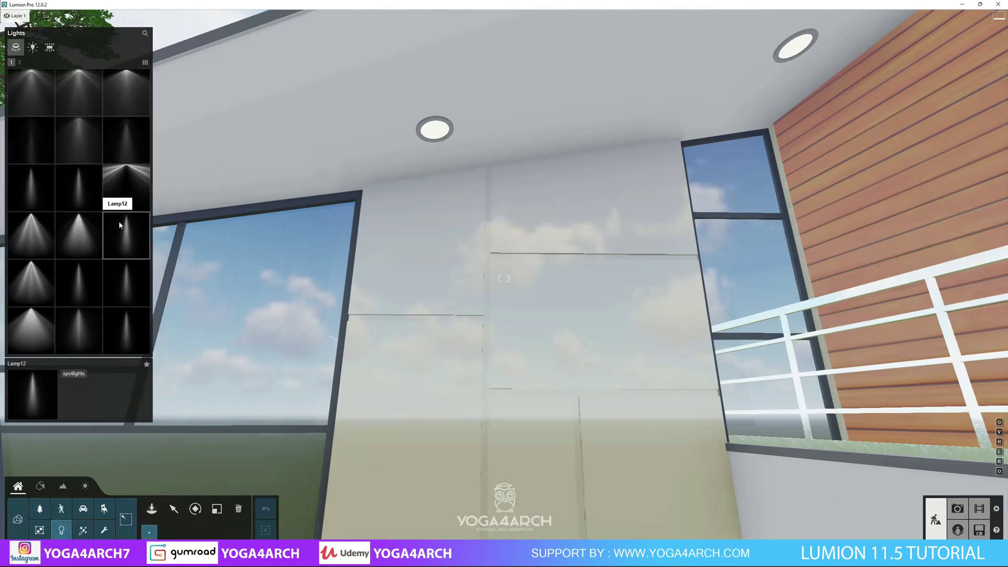
click(436, 130)
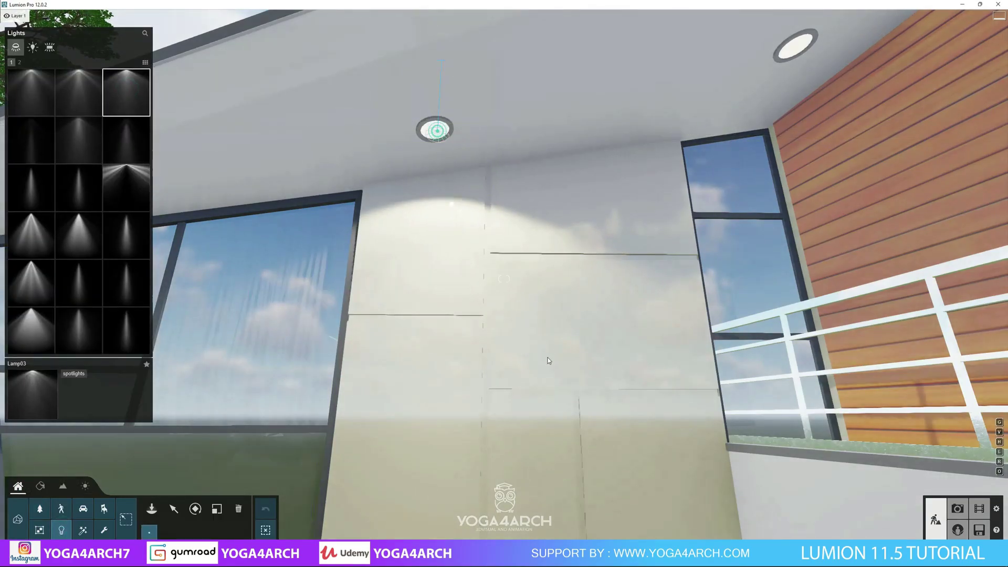
click(173, 508)
click(903, 88)
click(783, 102)
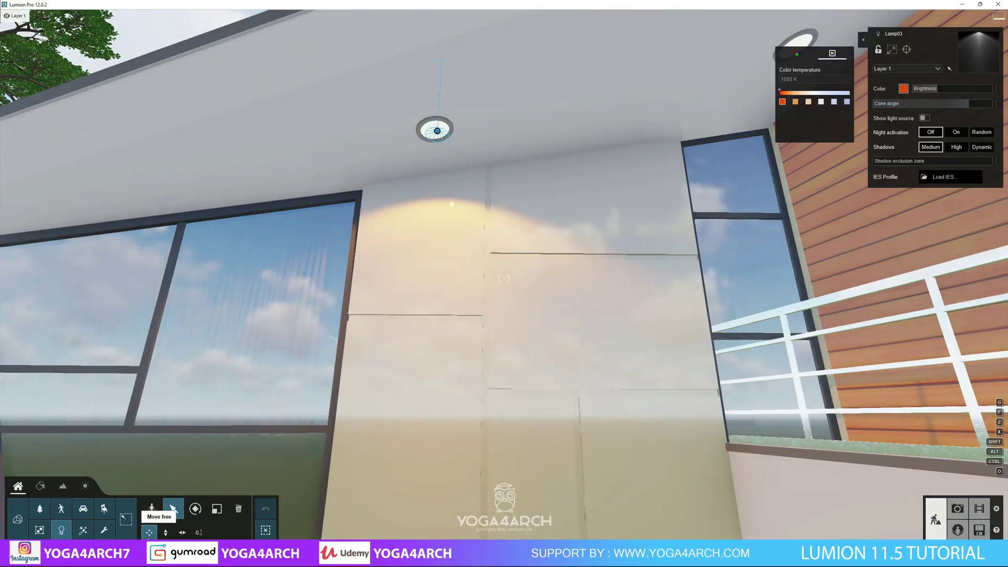
click(932, 92)
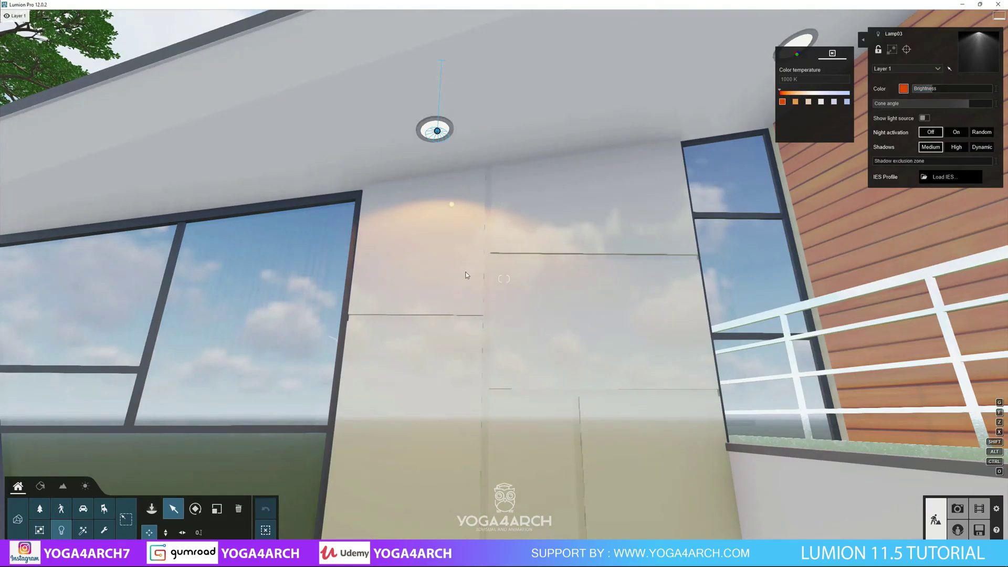
- Copy the ceiling lamp along the upper and lower soffits
right_drag(465, 276, 390, 102)
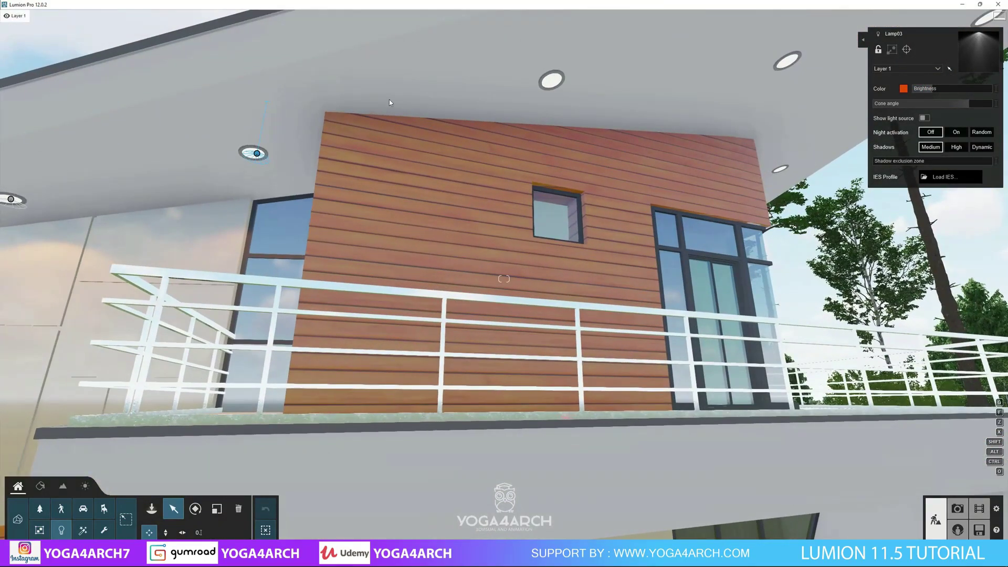
alt+drag(256, 153, 782, 164)
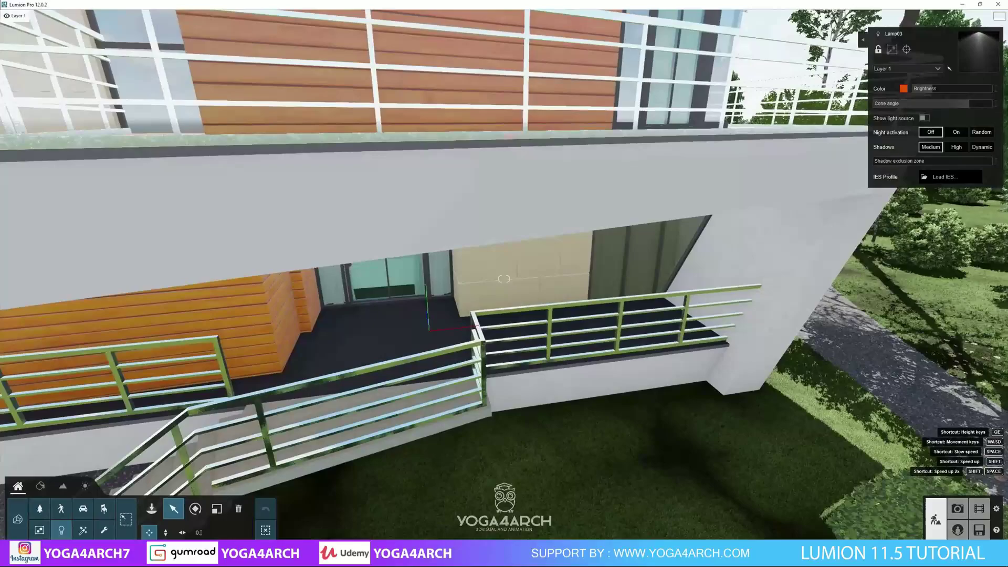
right_drag(783, 163, 340, 169)
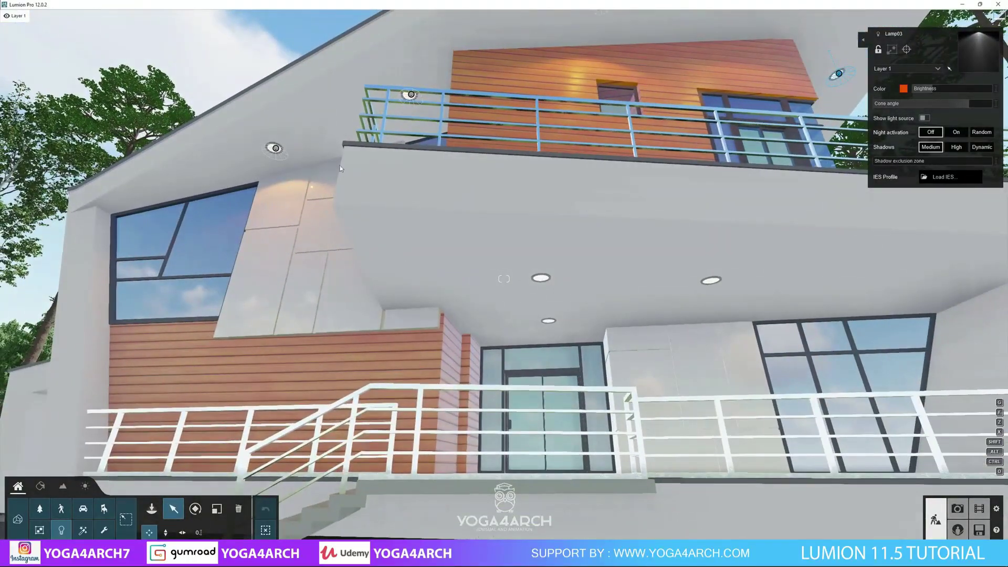
alt+drag(411, 95, 551, 327)
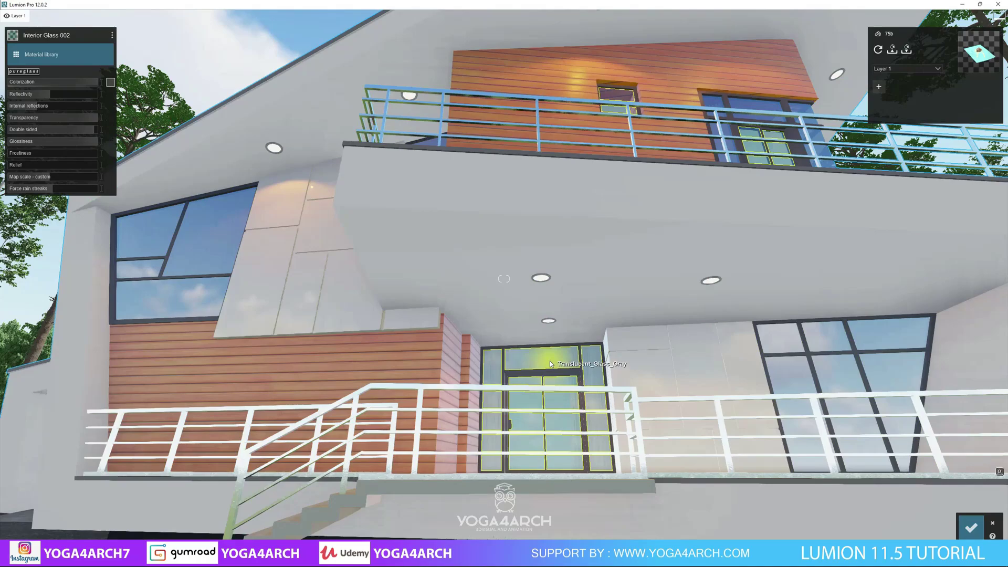
click(972, 528)
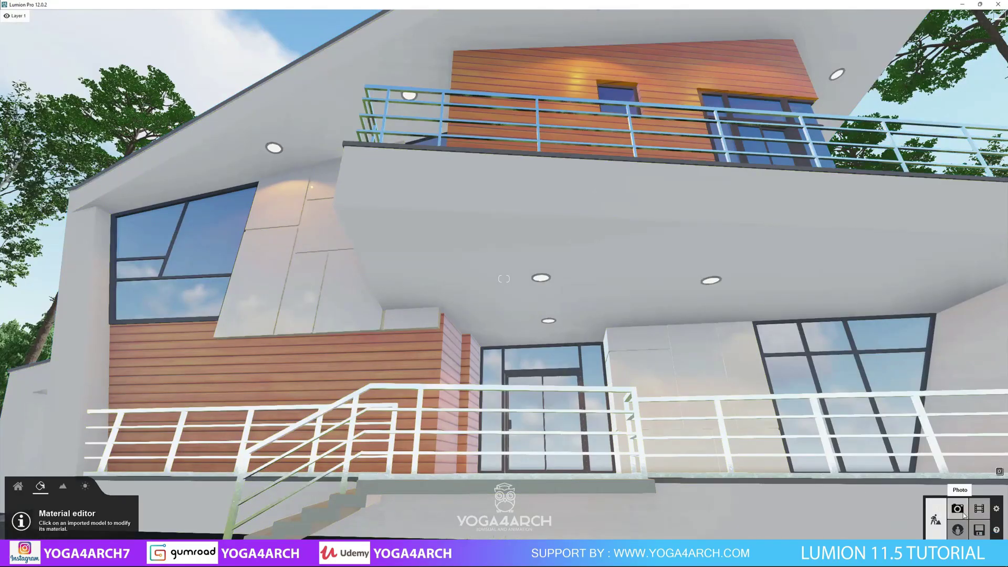
click(964, 516)
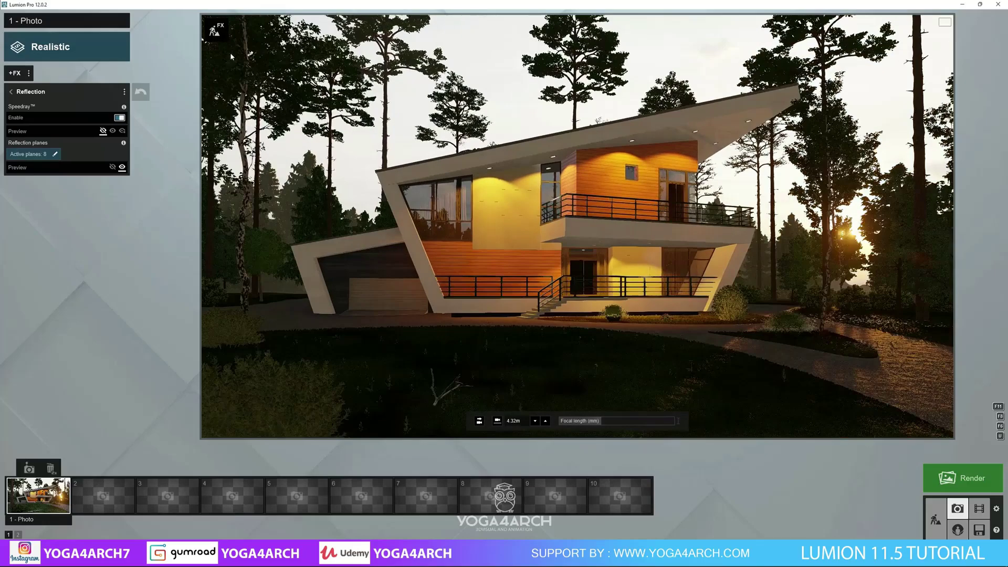
- Dim all eight ceiling lights together to brightness 13.5
ctrl+drag(345, 80, 752, 430)
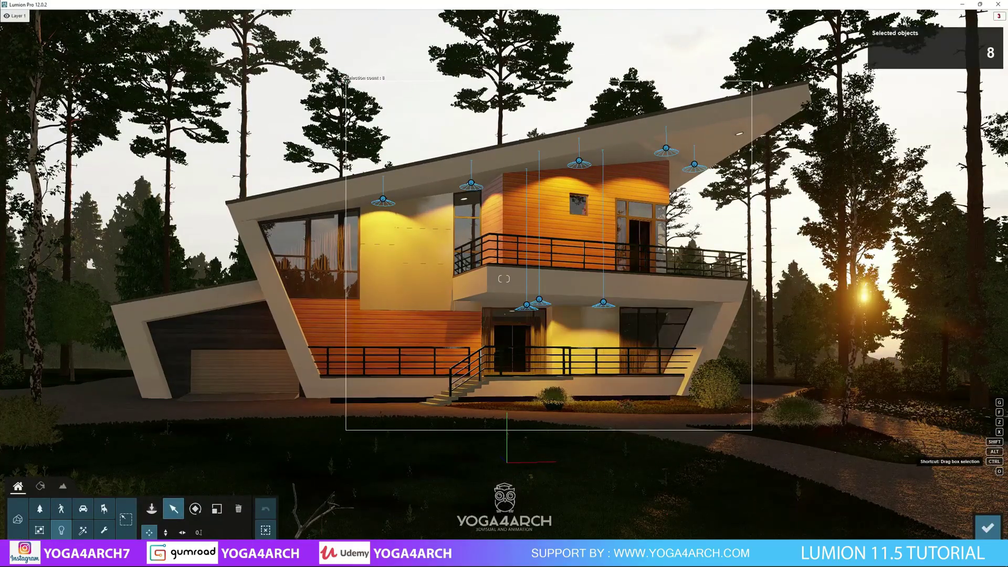
drag(927, 91, 926, 93)
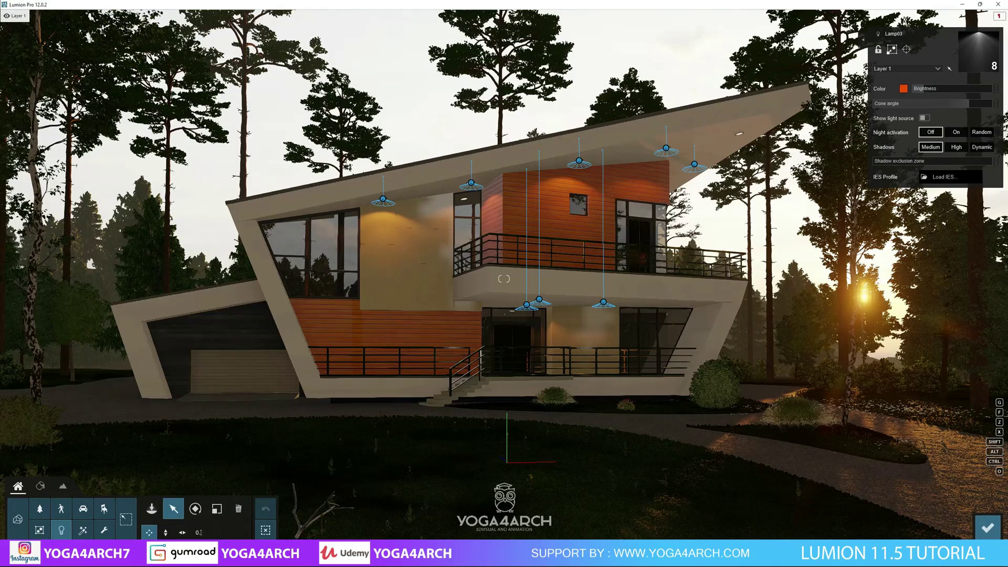
click(974, 530)
click(982, 527)
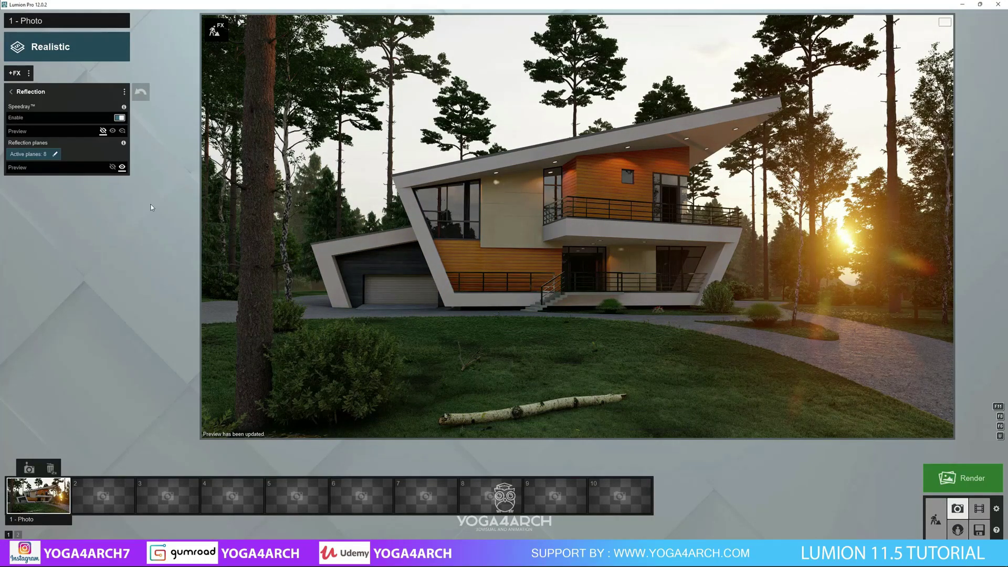
- Add a Lens Flare effect with bloom 0.1, streak intensity 0.2, and lower dispersion and master brightness
click(16, 73)
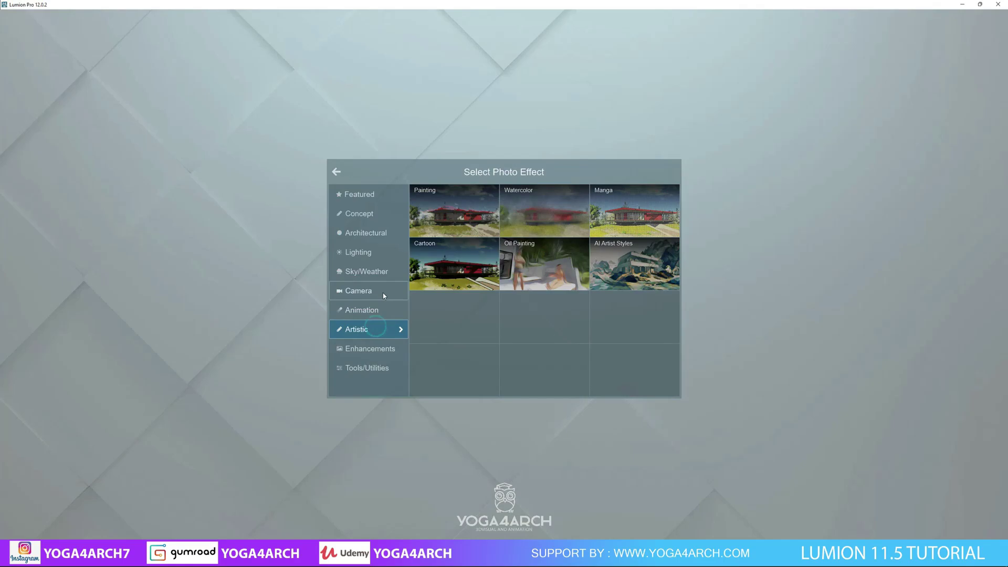
click(444, 266)
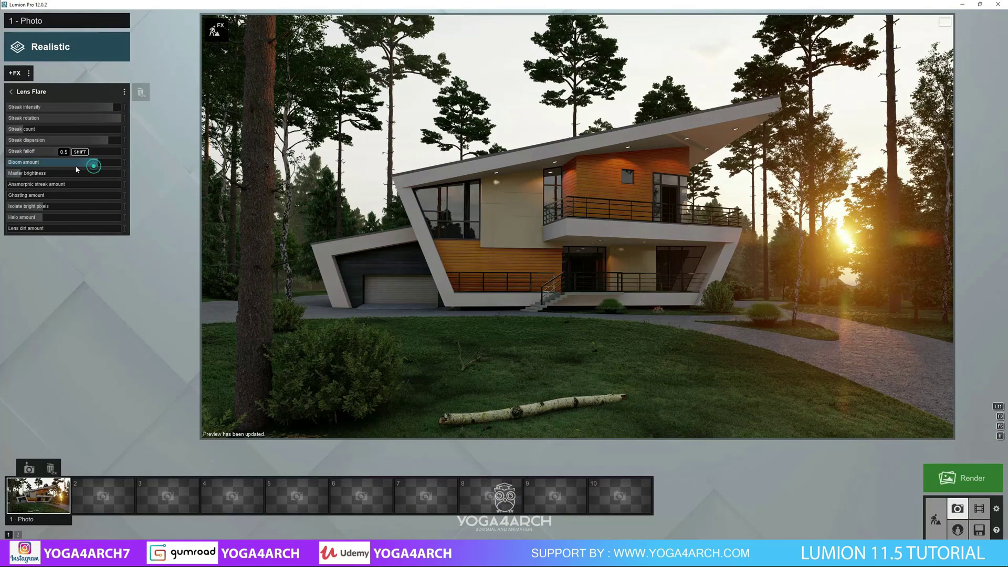
drag(76, 169, 67, 170)
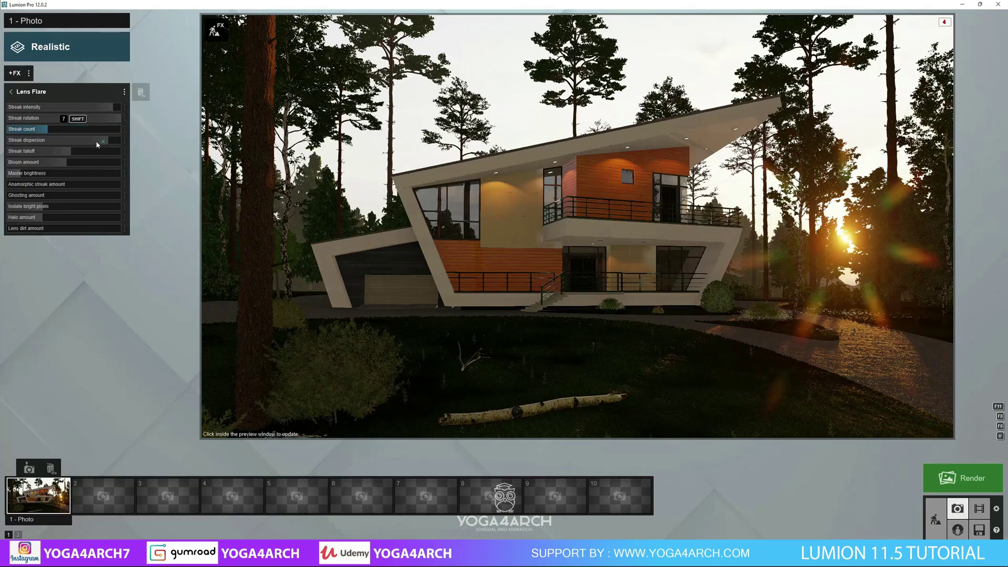
click(27, 140)
click(21, 175)
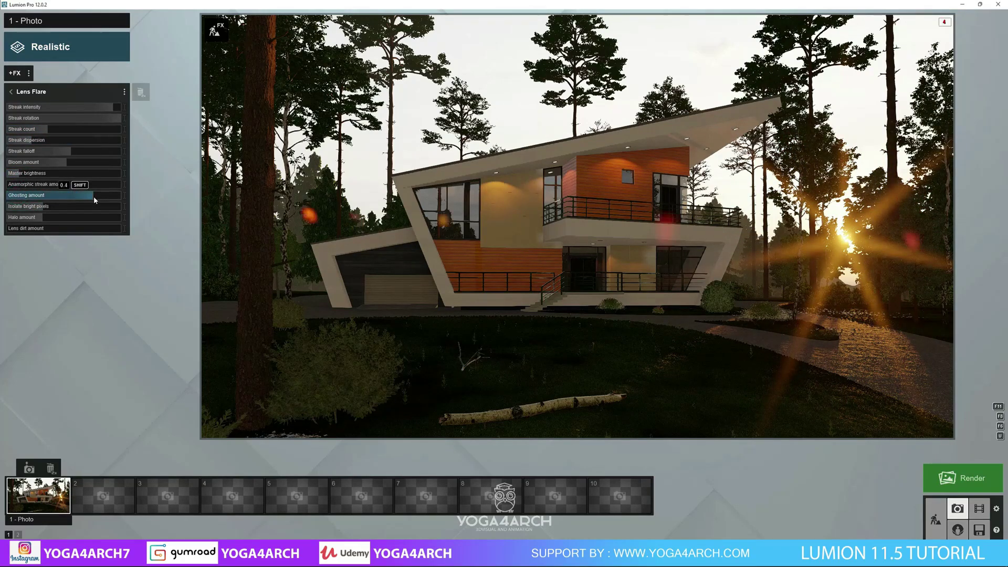
drag(101, 113, 75, 112)
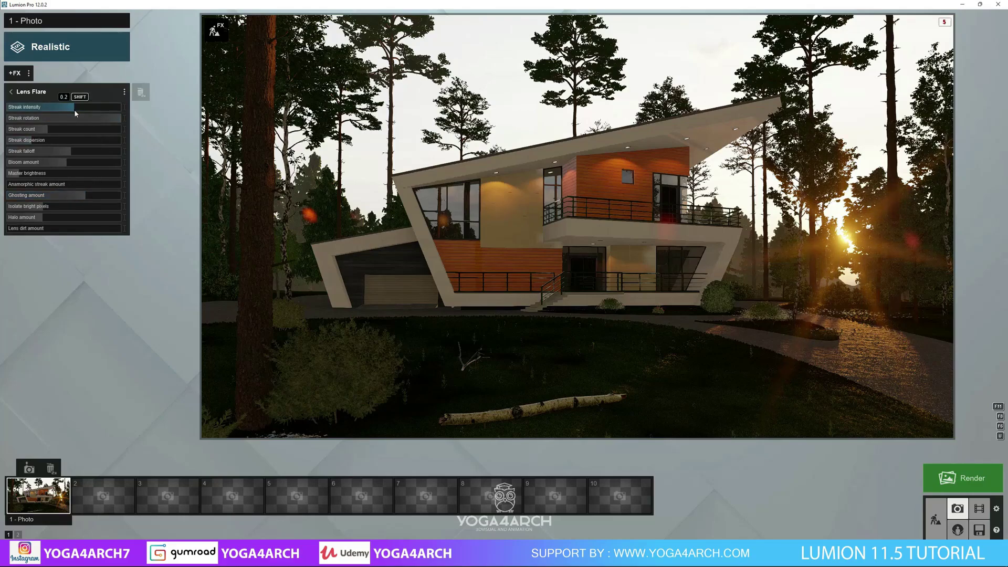
click(598, 164)
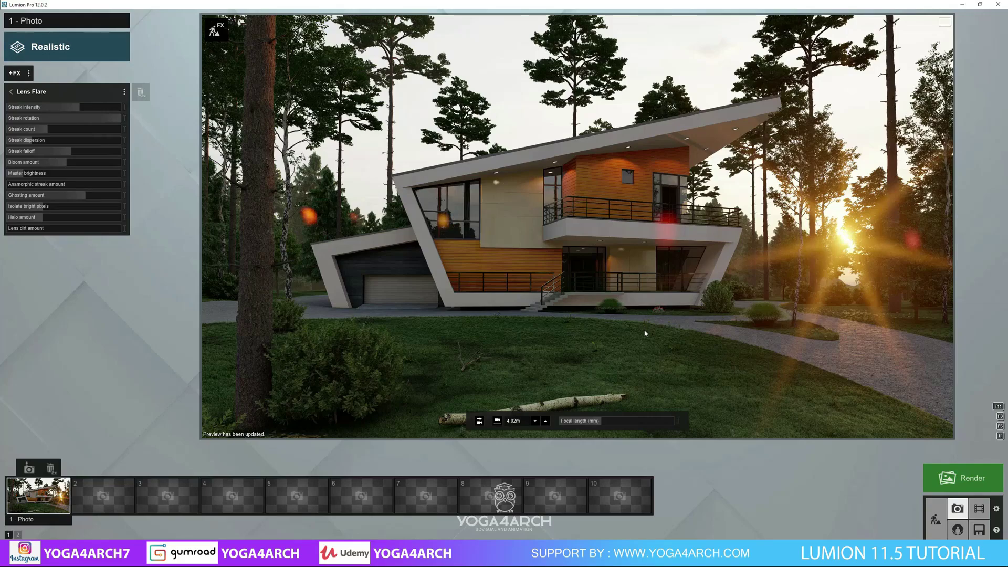
- Raise the Fog effect's fog brightness and refresh the photo preview
click(140, 92)
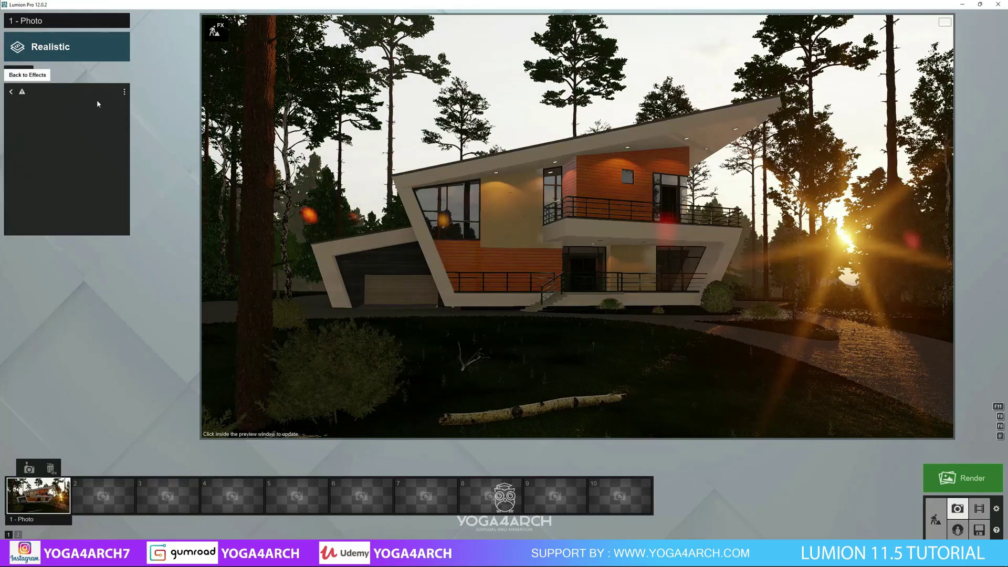
click(53, 105)
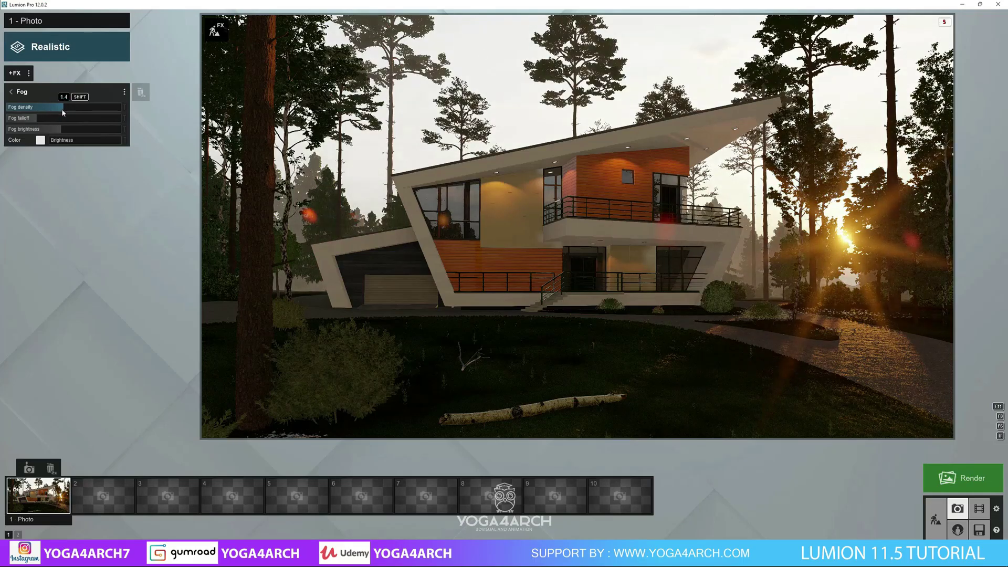
click(398, 239)
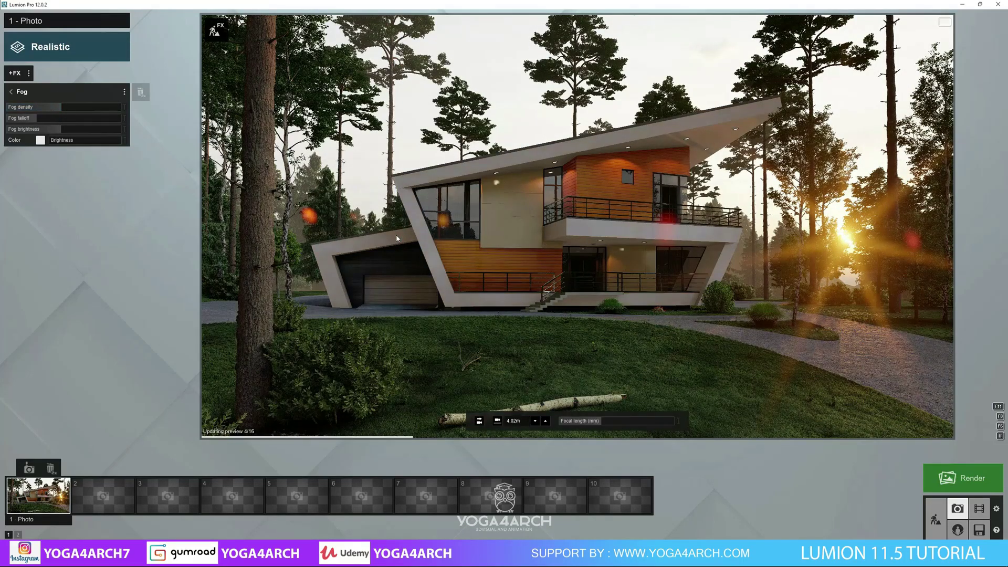
click(74, 131)
click(337, 141)
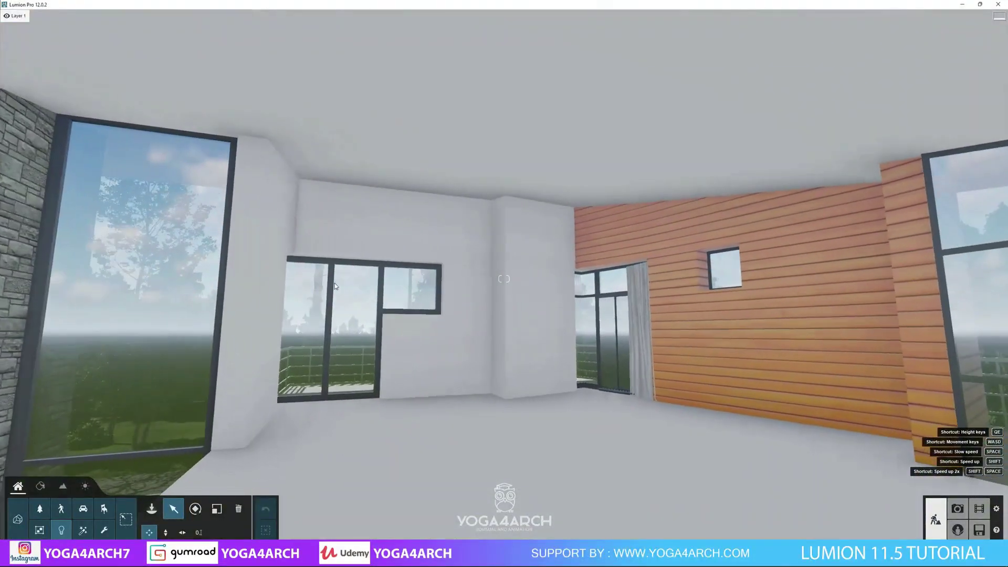
- Place a warm 2800 K Lamp05 spotlight on the room ceiling and preview it in the photo
click(62, 530)
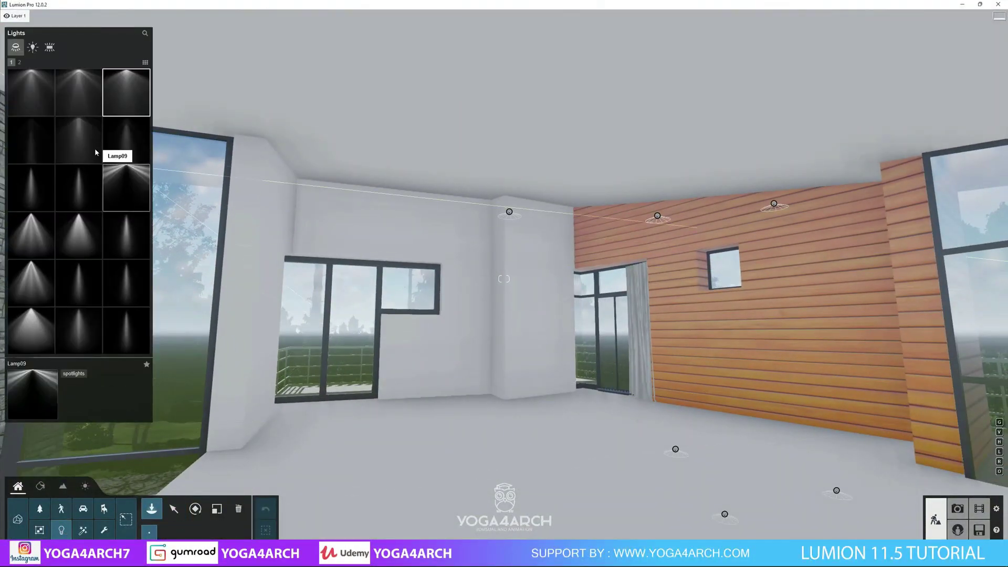
click(82, 138)
click(588, 186)
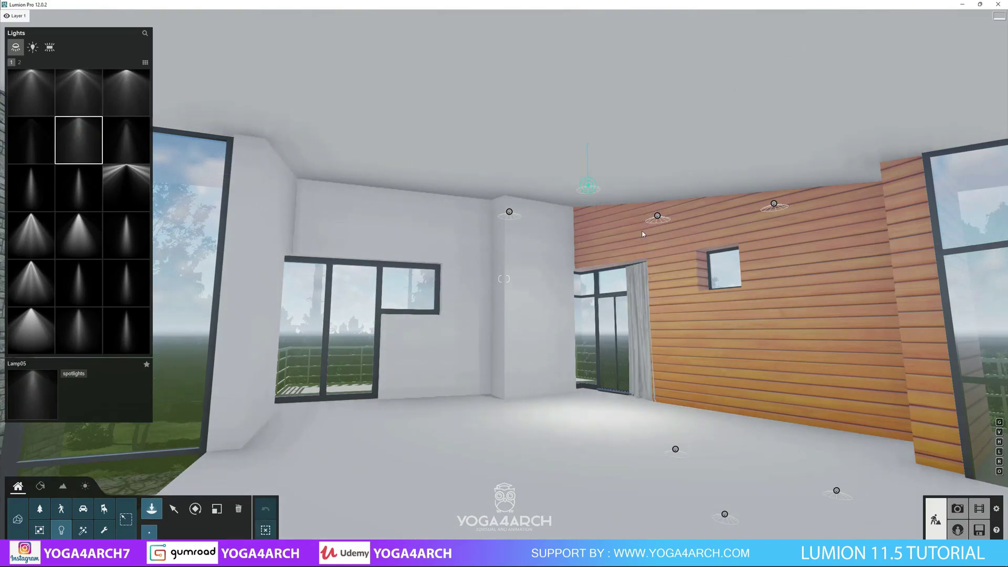
click(902, 89)
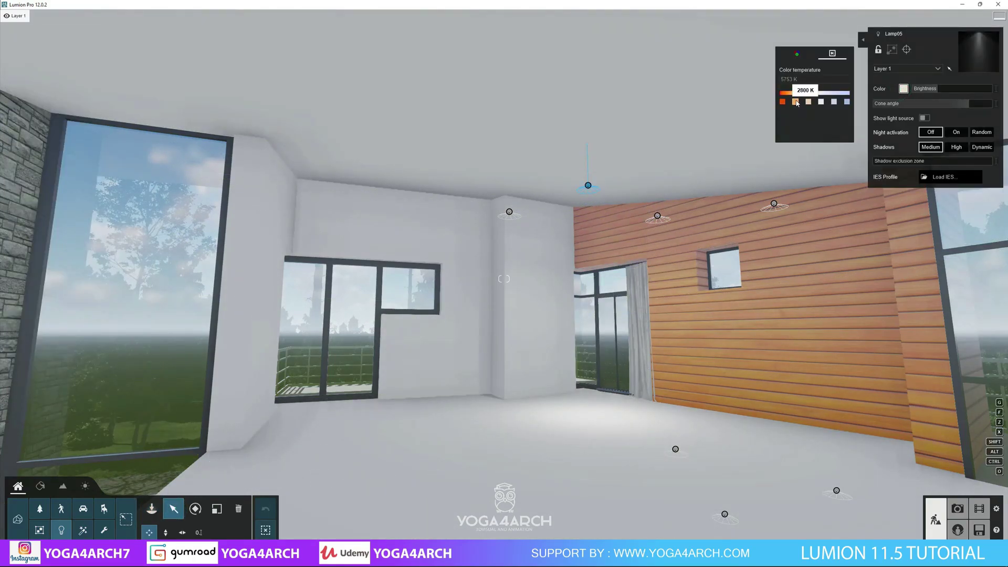
drag(940, 93, 953, 95)
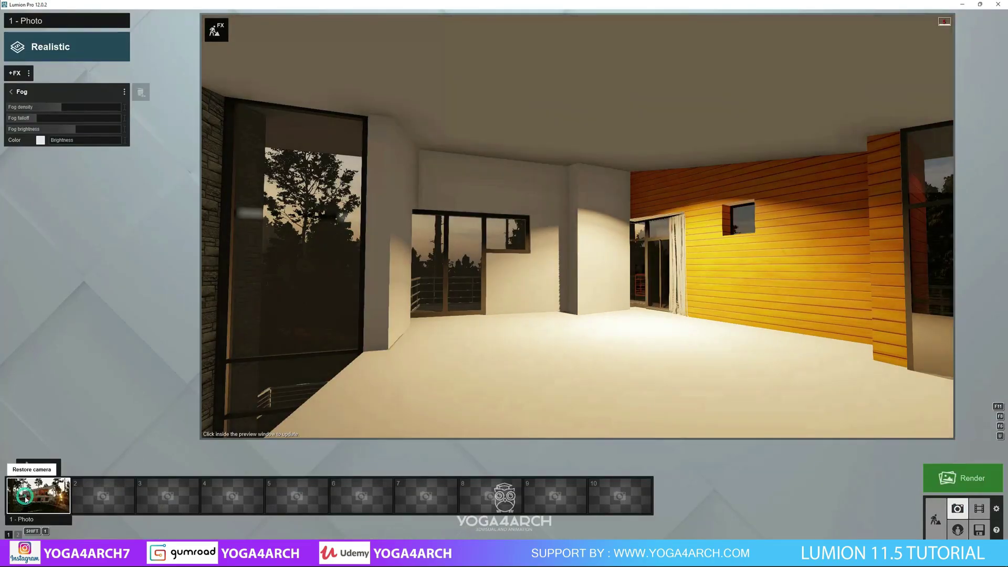
click(39, 499)
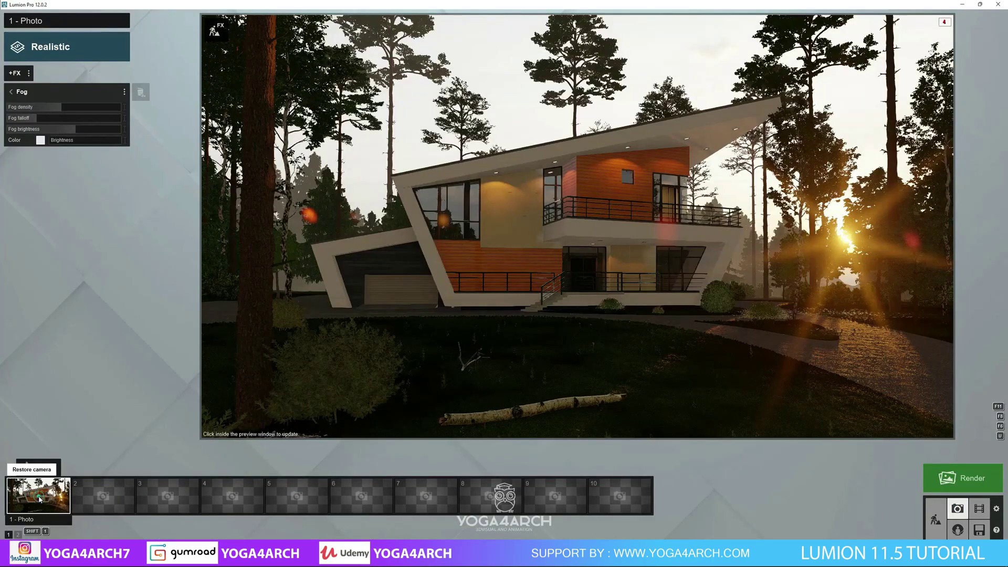
click(512, 138)
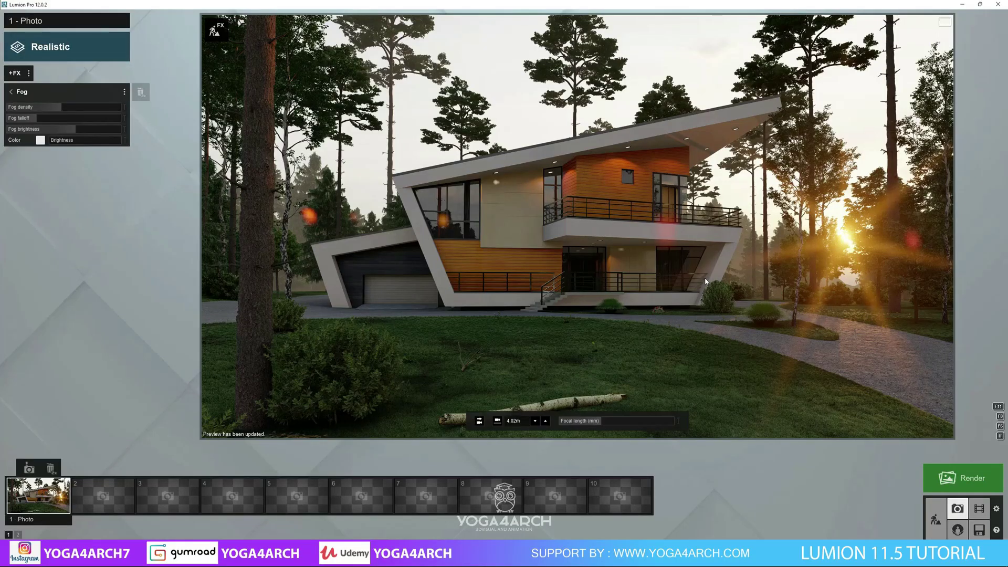
- Widen the interior spotlight's cone to 137.5° and give it High shadows
click(936, 520)
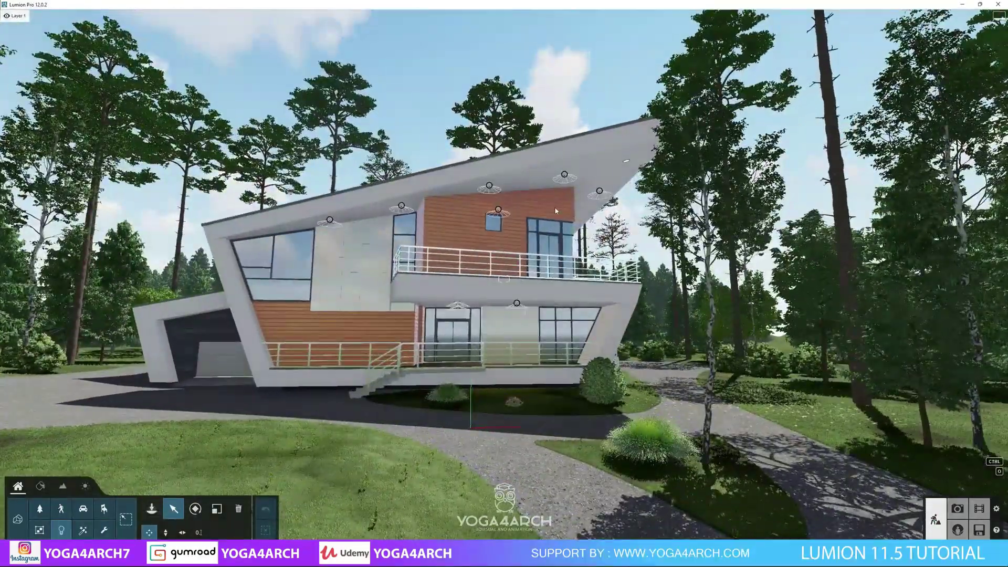
key(w)
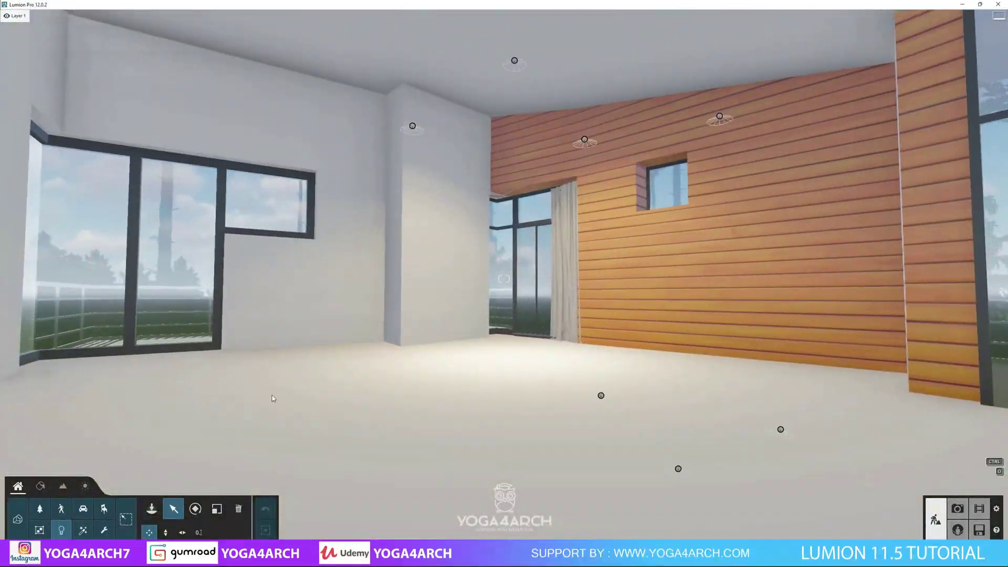
click(514, 61)
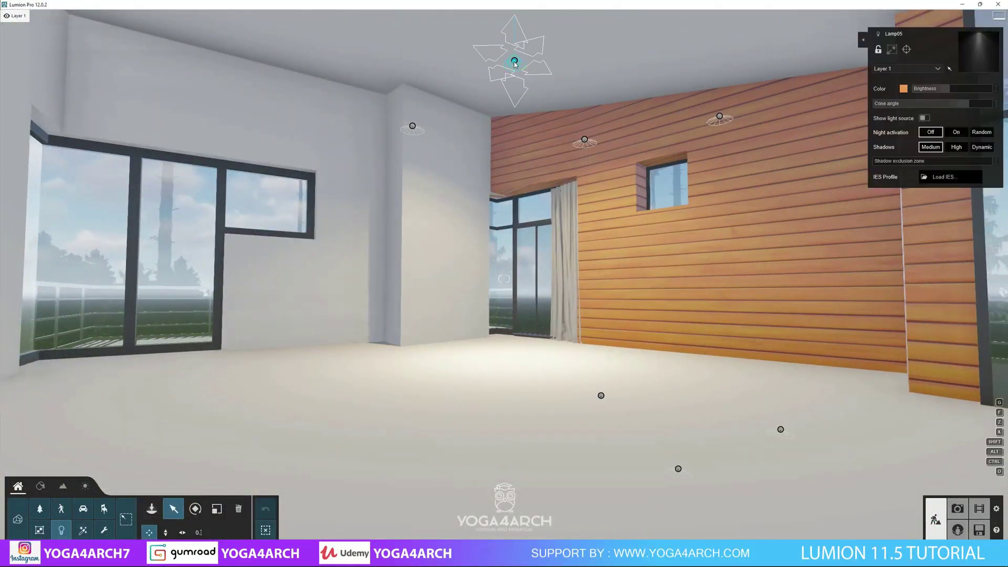
drag(952, 93, 969, 90)
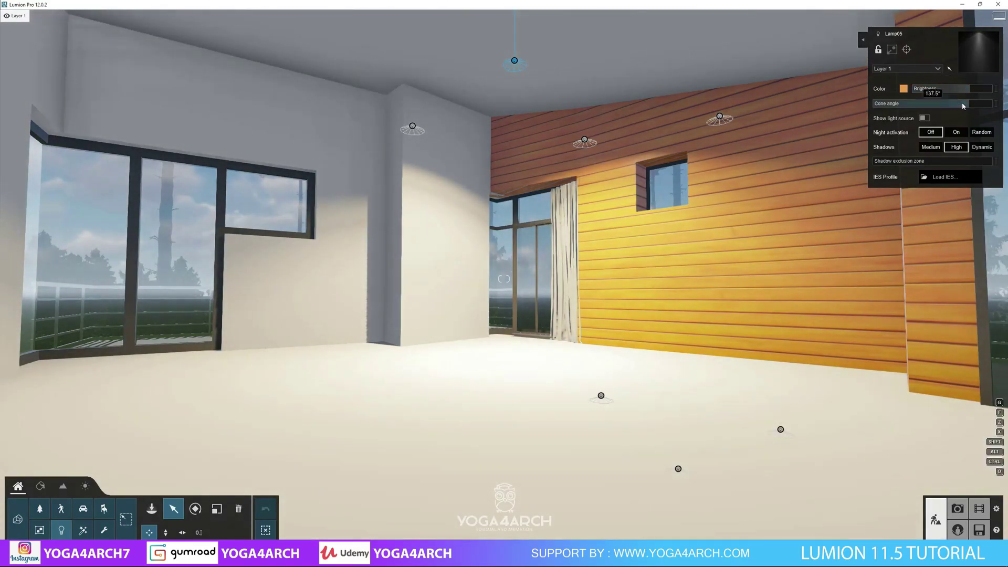
click(959, 161)
key(shift+1)
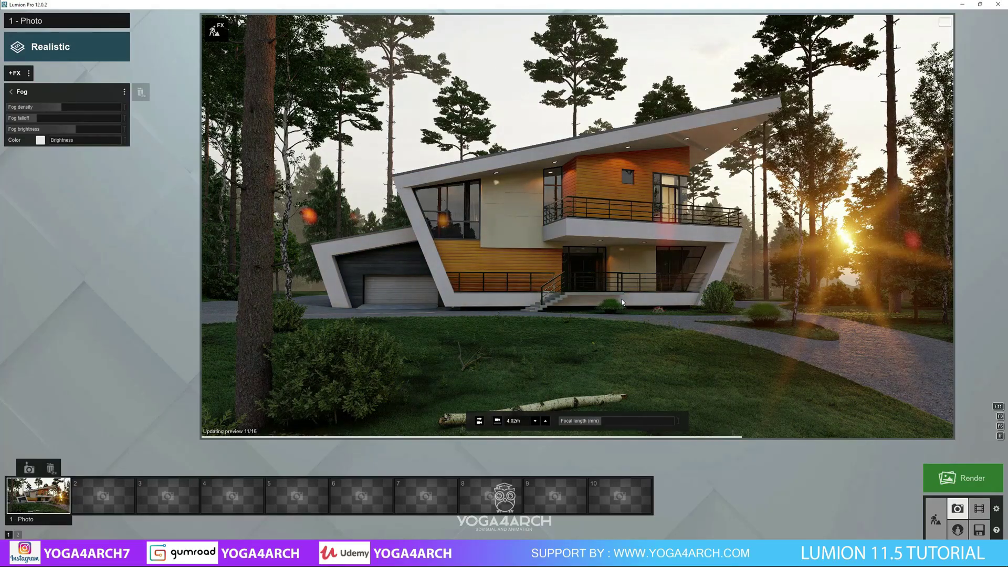
- Set the interior ceiling lamp's colour temperature to a warm 1000 K
click(936, 520)
key(ctrl+0)
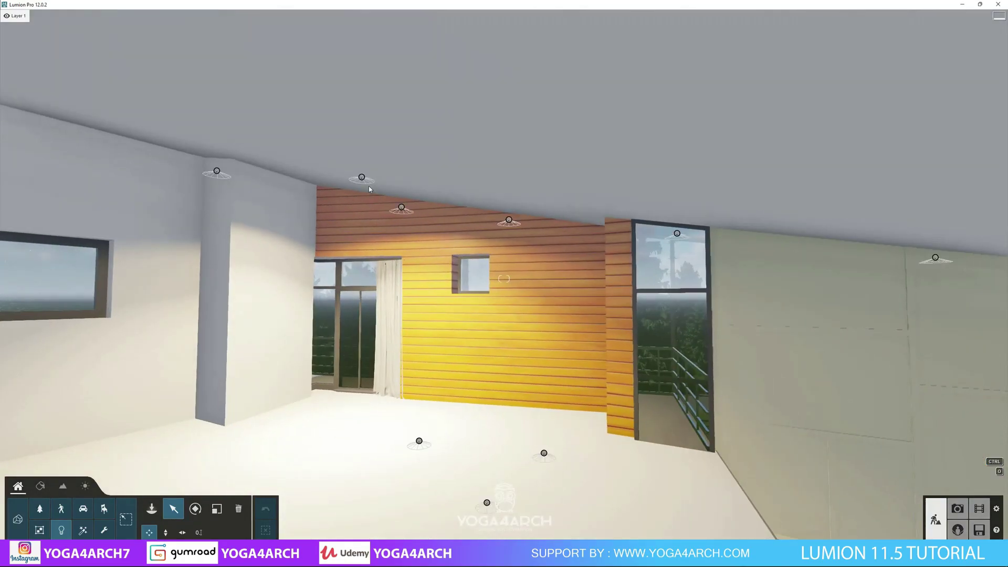
click(362, 179)
click(903, 88)
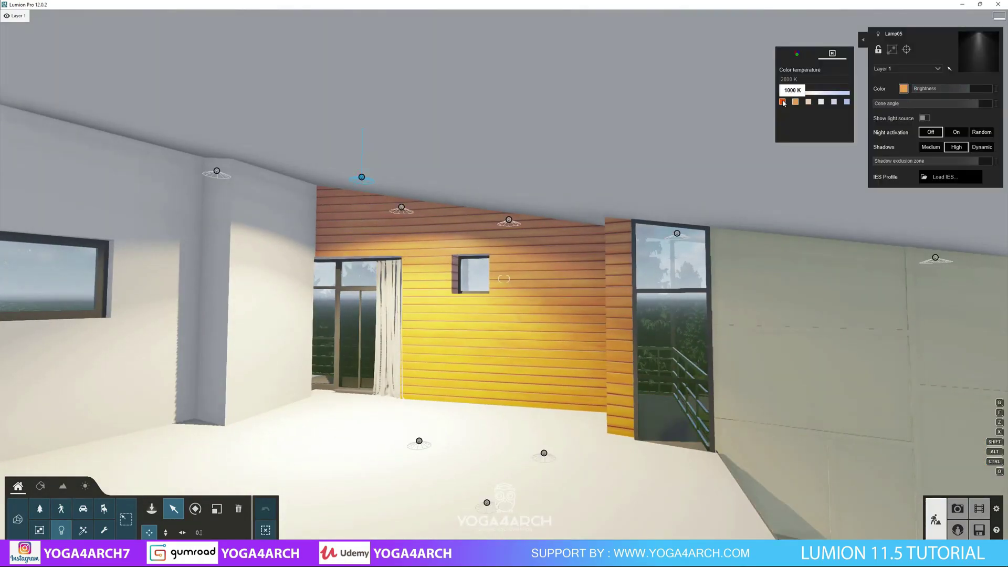
click(782, 102)
drag(360, 184, 673, 202)
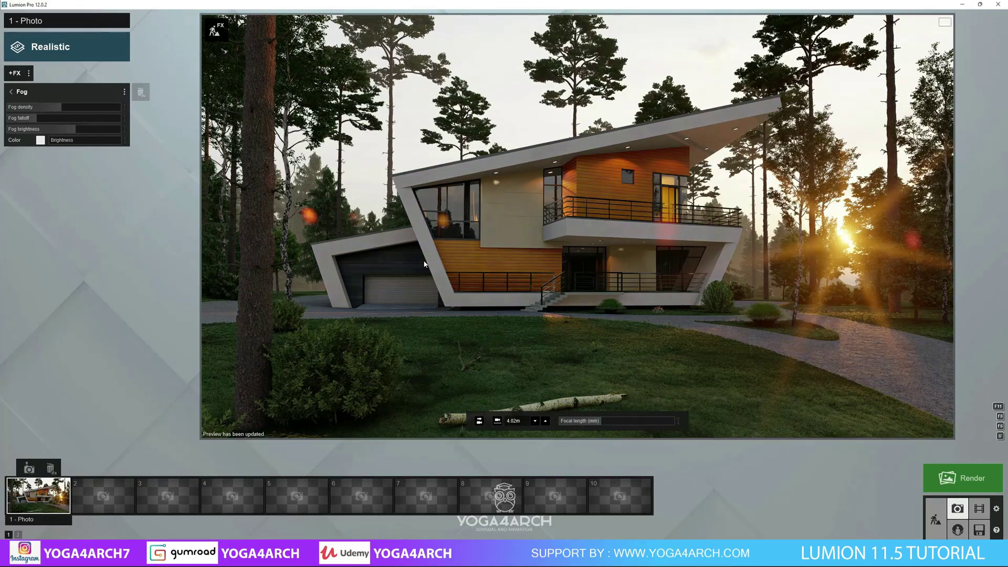
- Check the lamp up close, then view the warmly lit windows in the photo preview
click(936, 520)
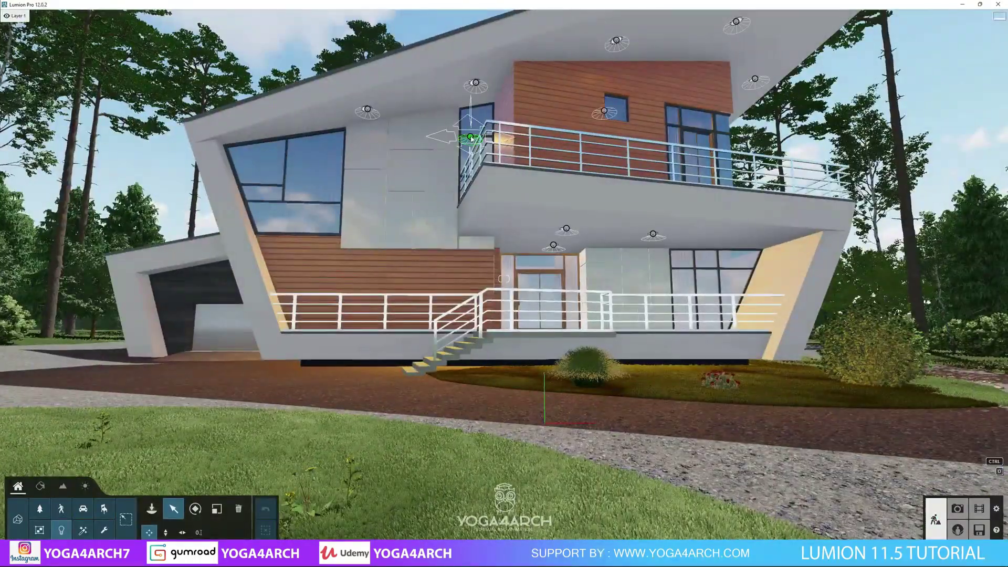
click(471, 139)
click(906, 50)
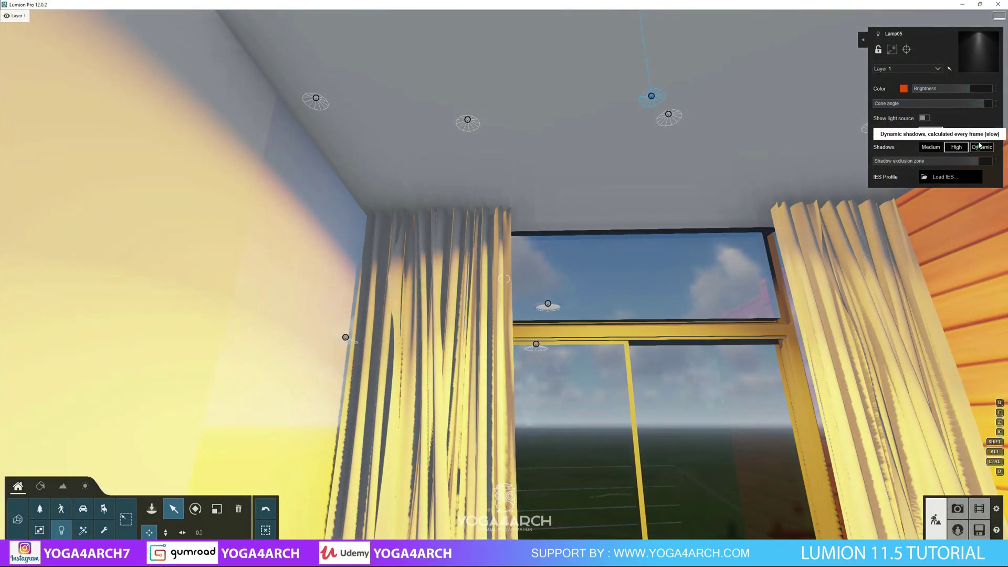
click(956, 509)
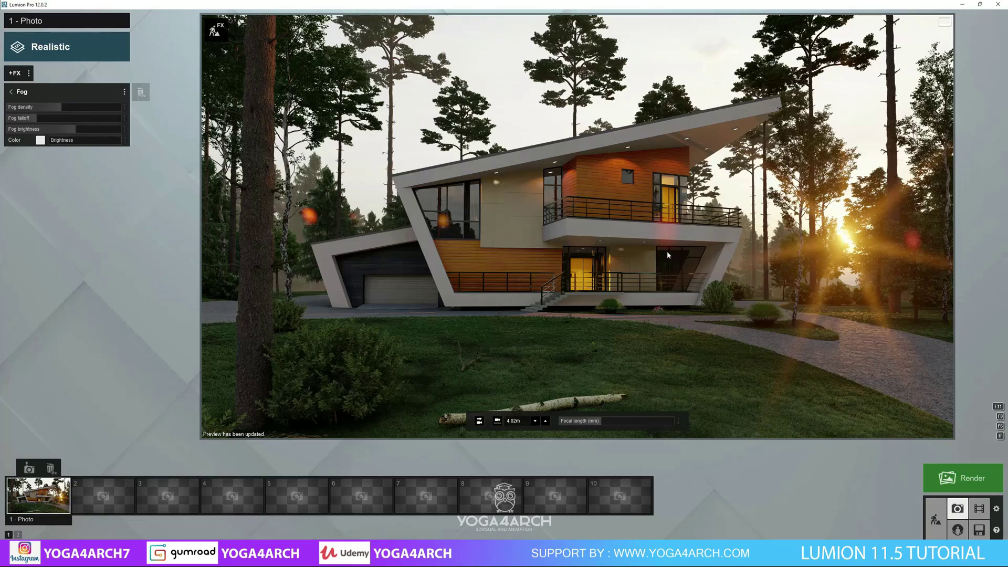
- Add a Color Correction effect with its high limit raised to 0.7 and refresh the preview
click(15, 73)
click(365, 367)
click(368, 348)
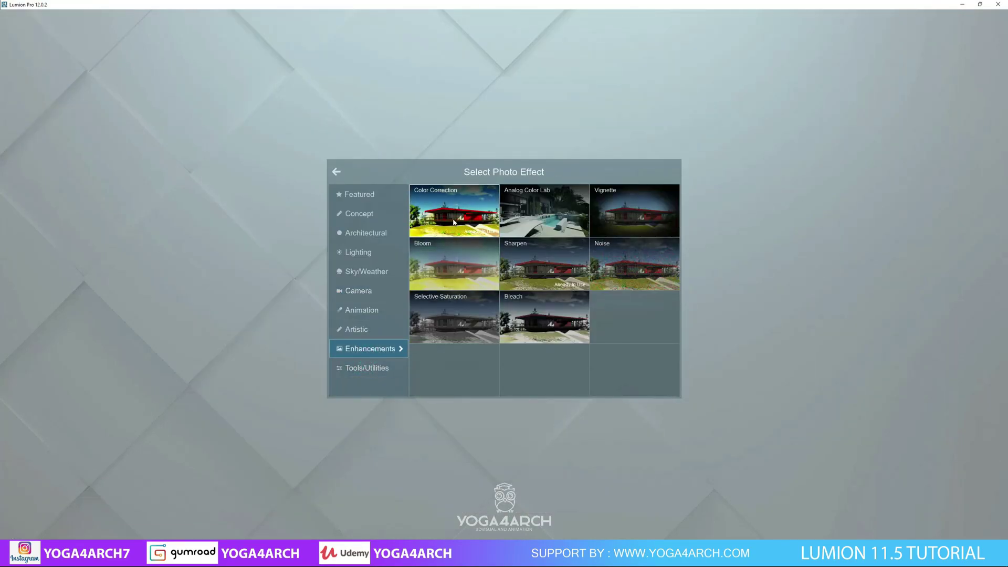
click(447, 215)
drag(106, 201, 90, 200)
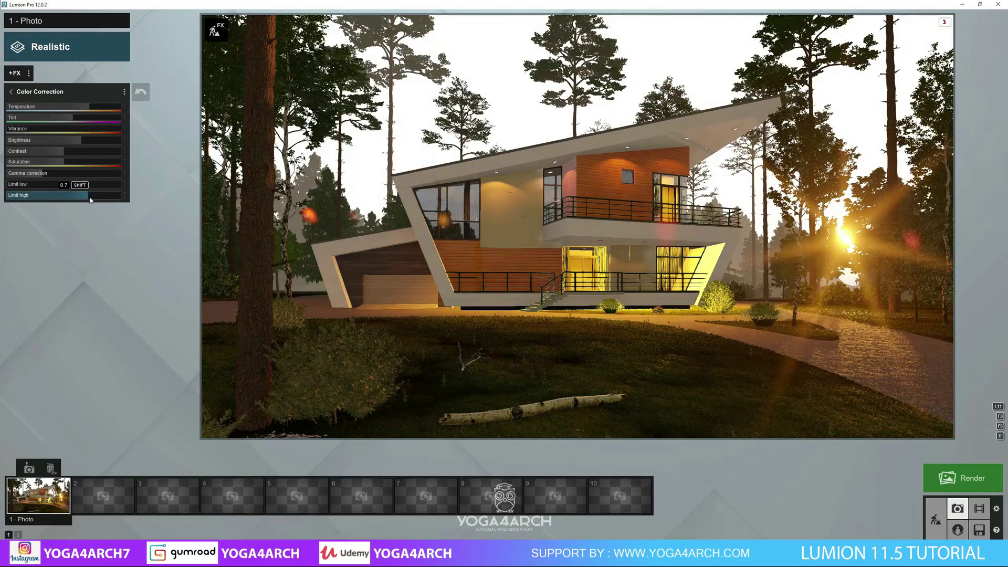
click(501, 110)
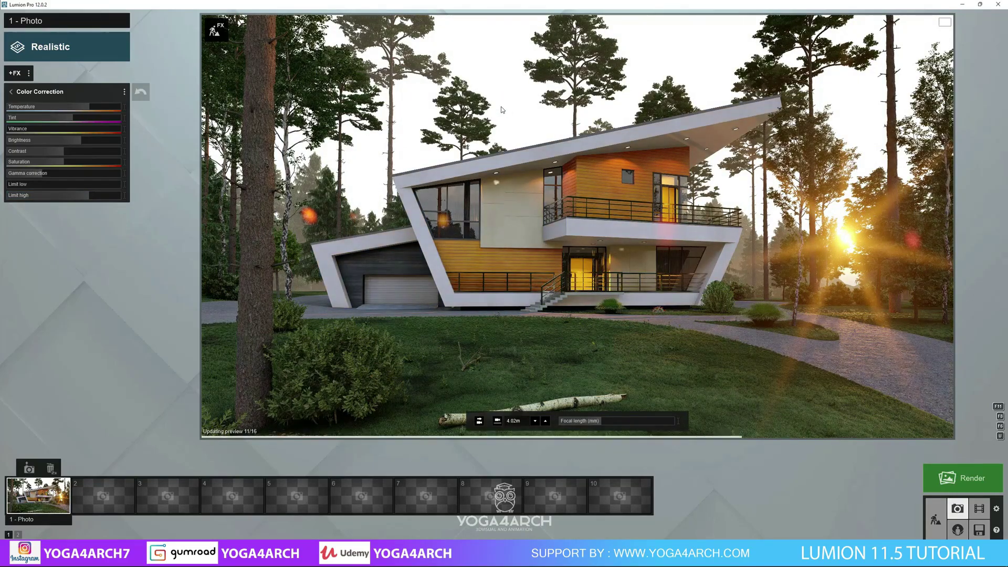
click(538, 334)
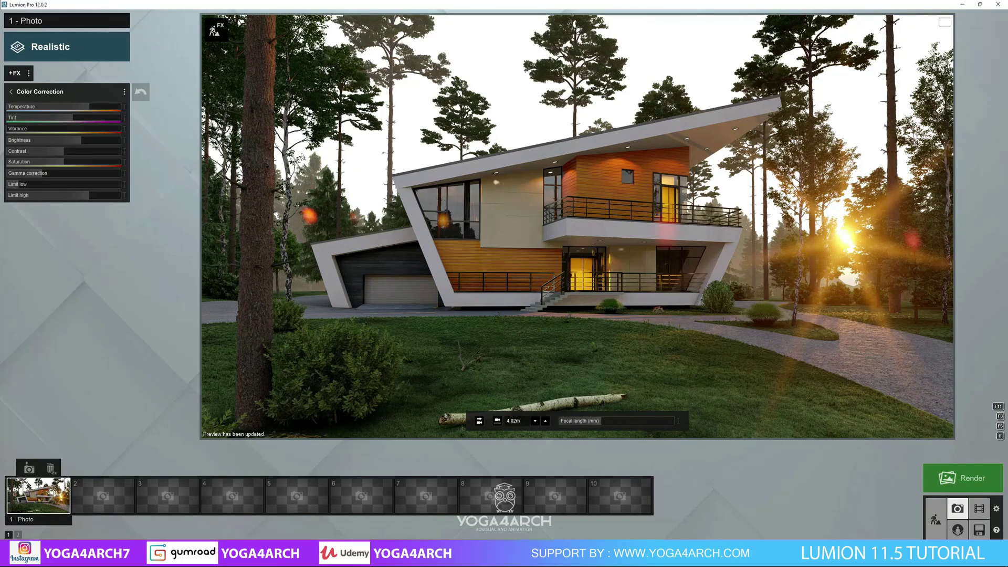
click(15, 73)
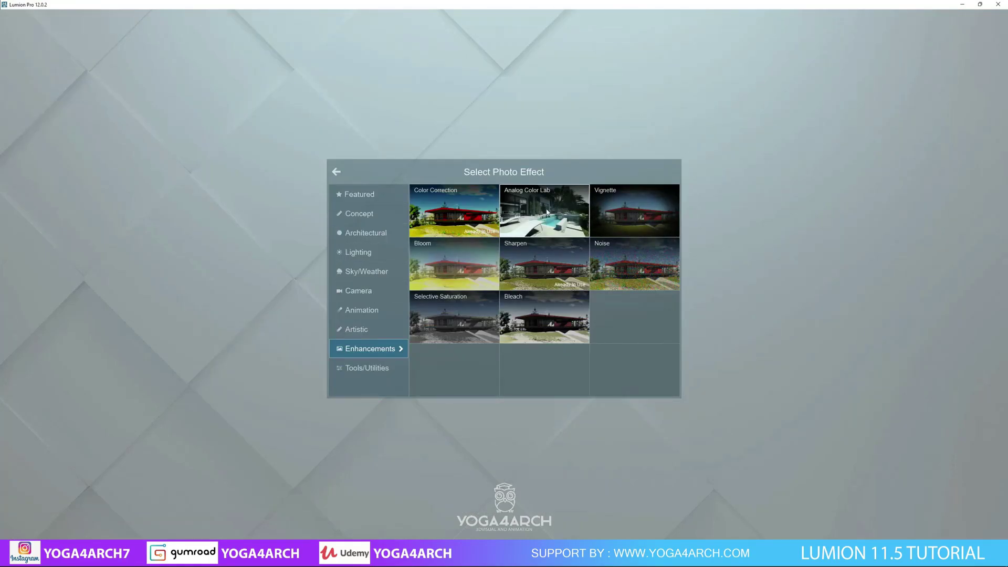
- Add an Analog Color Lab effect with a lowered amount
click(544, 209)
click(422, 231)
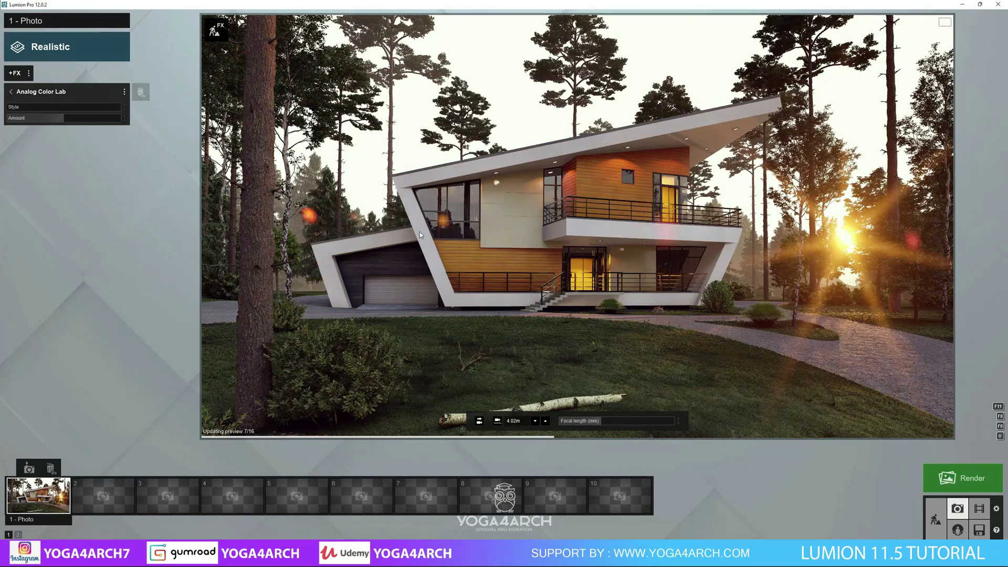
drag(64, 118, 37, 119)
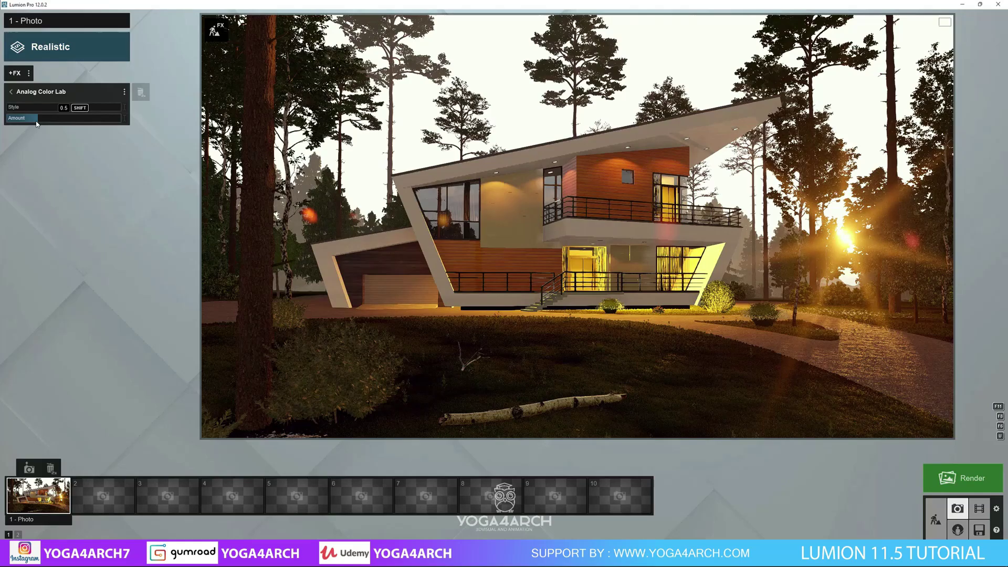
click(496, 98)
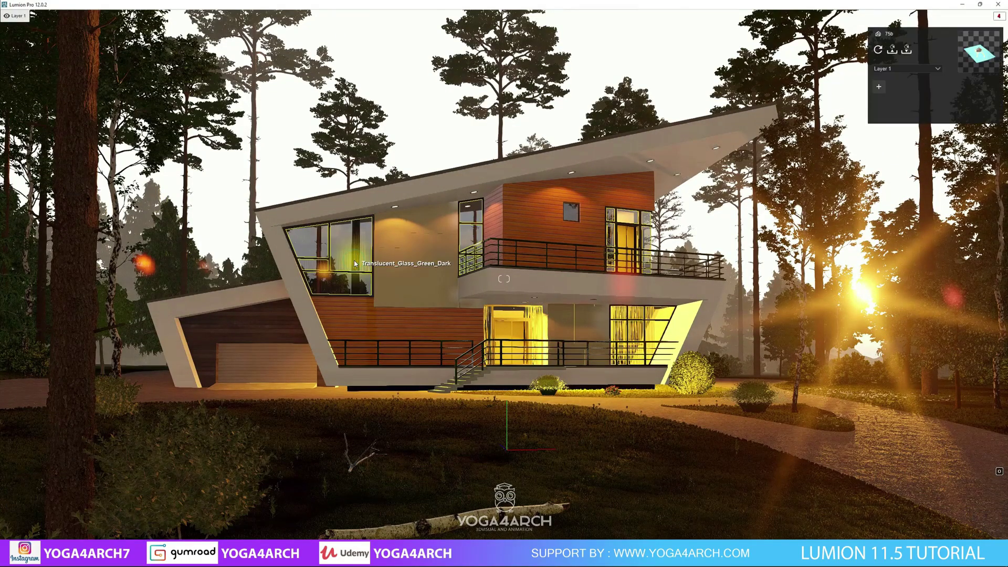
- Reduce the window glass colorization to 0.2 and restore the saved photo camera view
drag(27, 84, 24, 84)
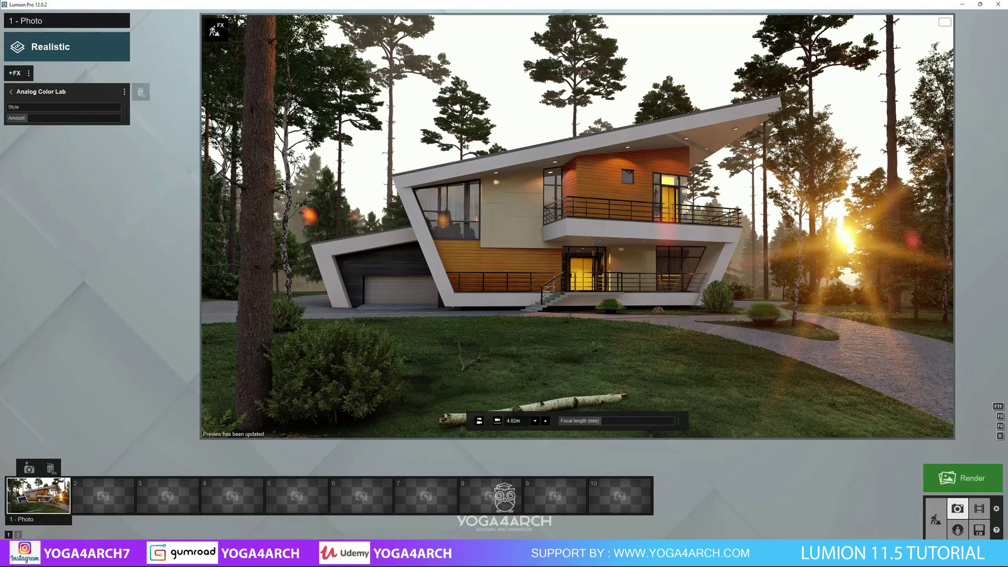
right_drag(609, 387, 610, 387)
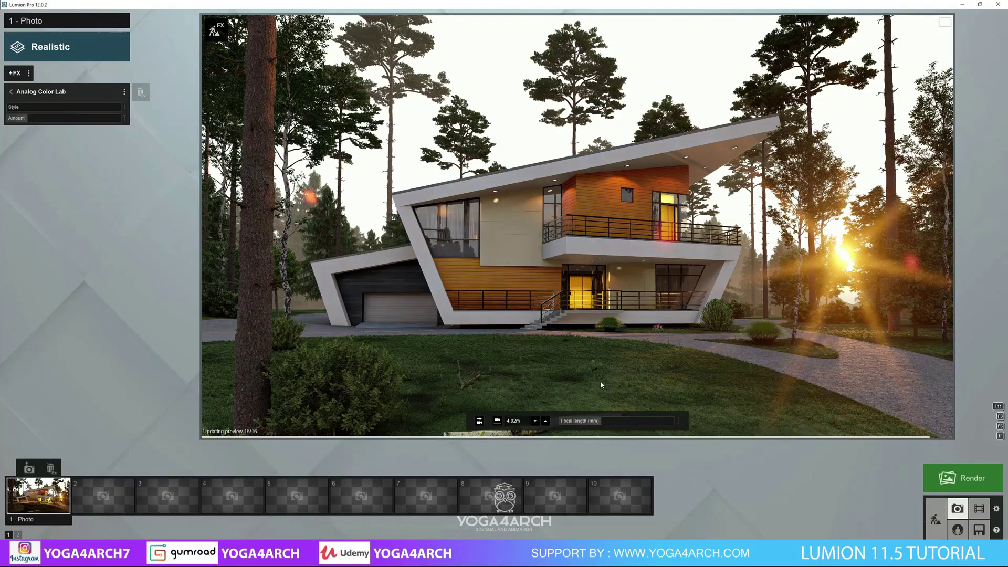
click(34, 493)
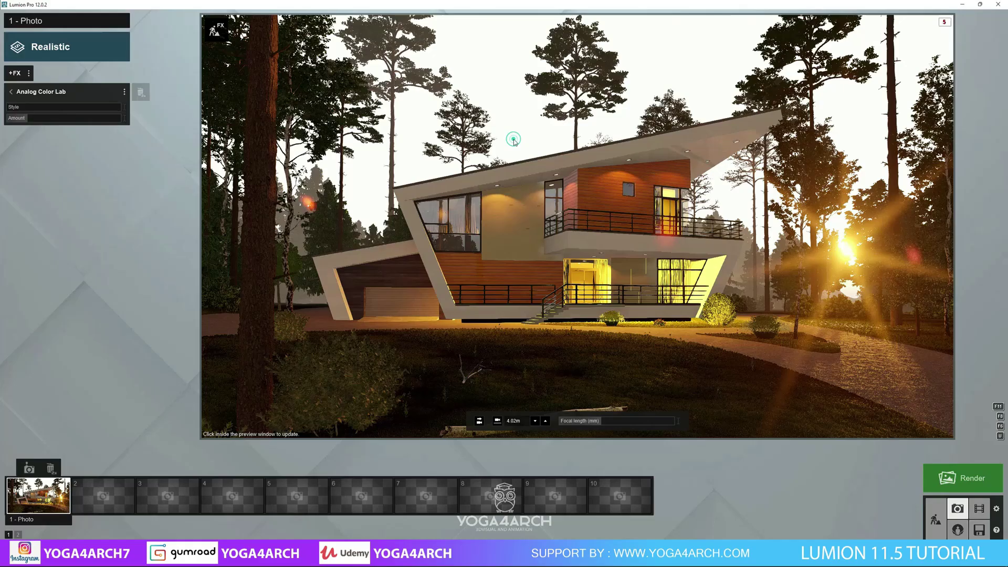
click(514, 139)
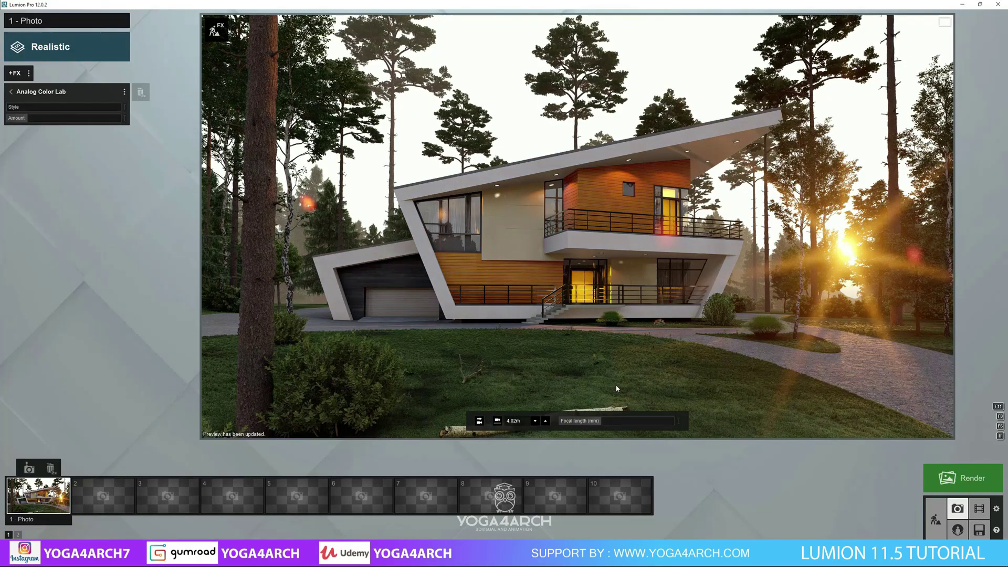
- Place three Deergrass 001 clumps and a Plant 005 shrub on the lawn
click(936, 520)
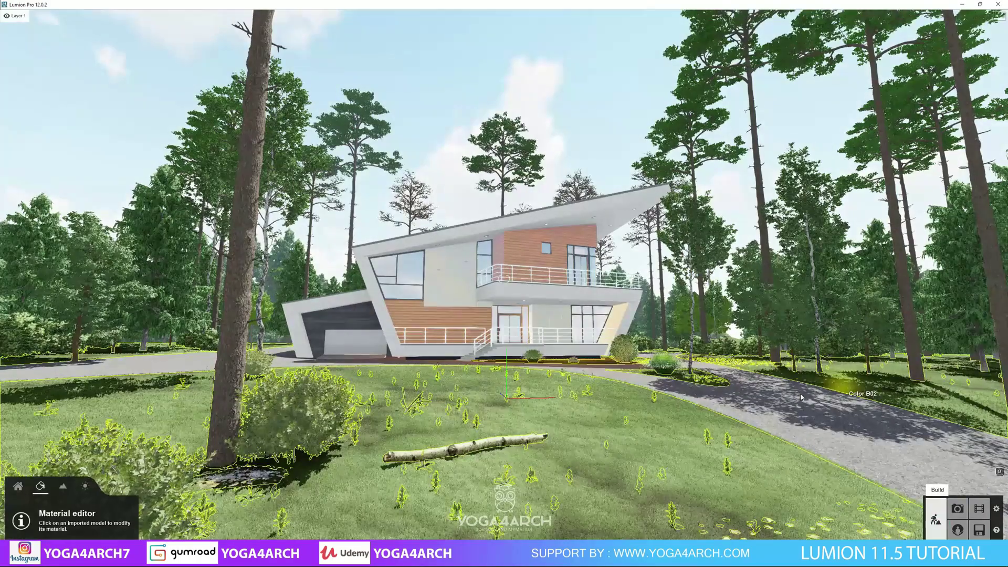
click(40, 508)
click(117, 64)
click(79, 156)
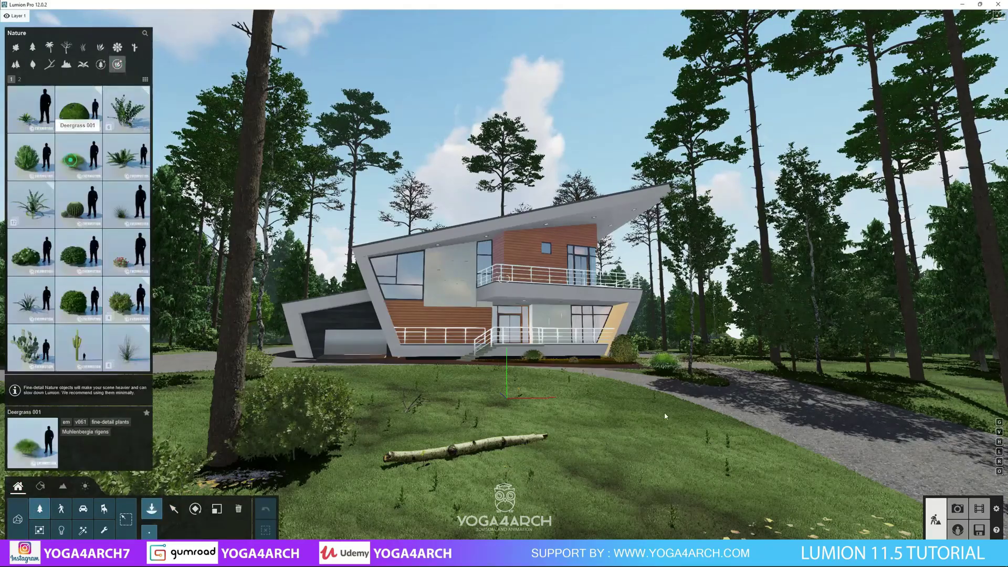
click(733, 428)
click(181, 415)
scroll(192, 373, up, 5)
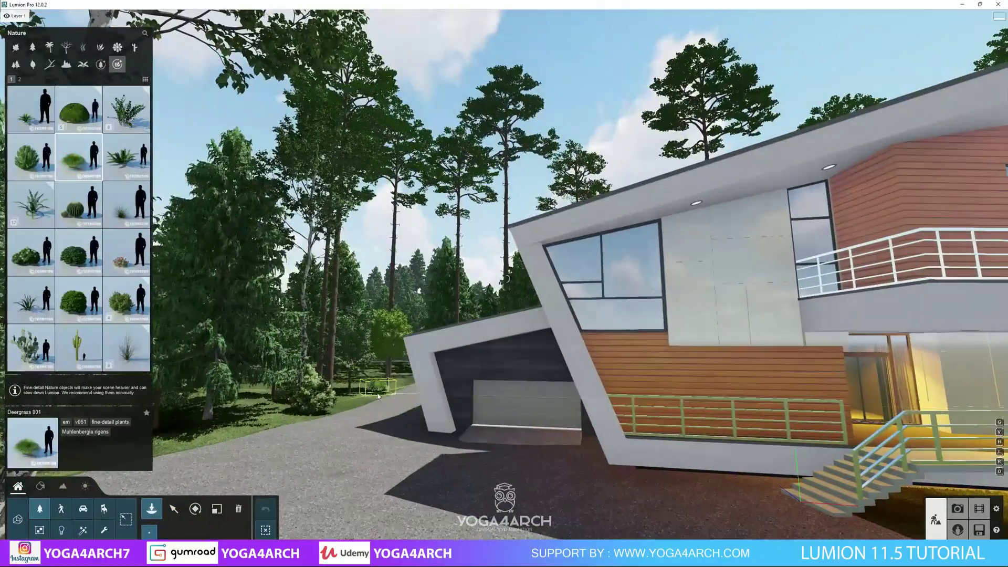
click(126, 301)
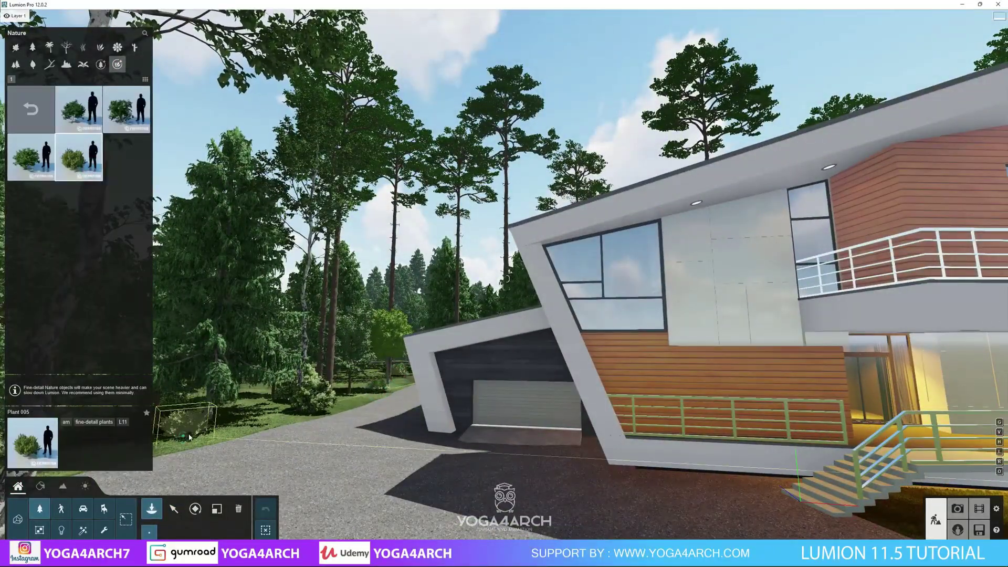
scroll(642, 325, down, 5)
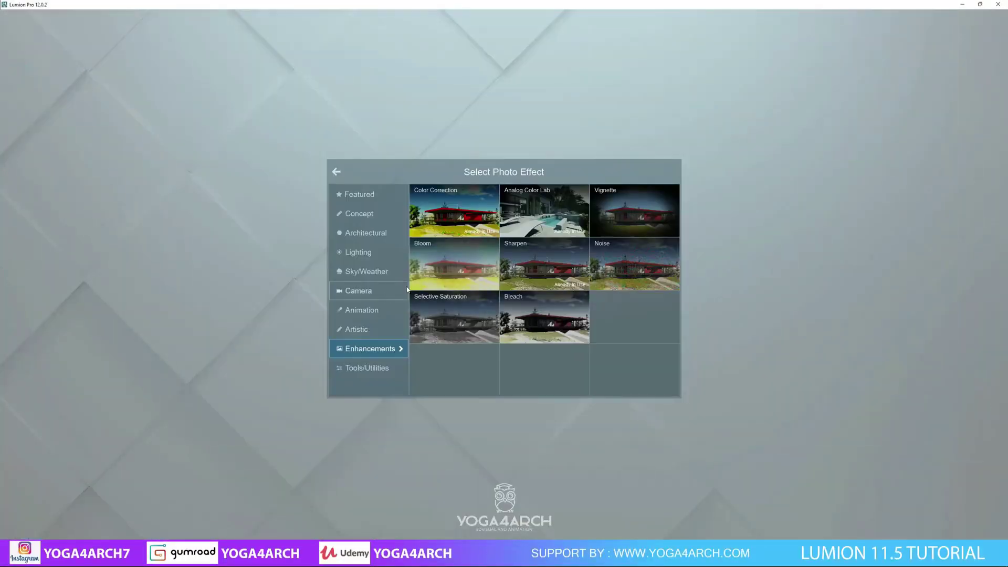
- Add a Precipitation effect with rain blocking distance 0.5, adjusted block bias and rain fog
click(400, 273)
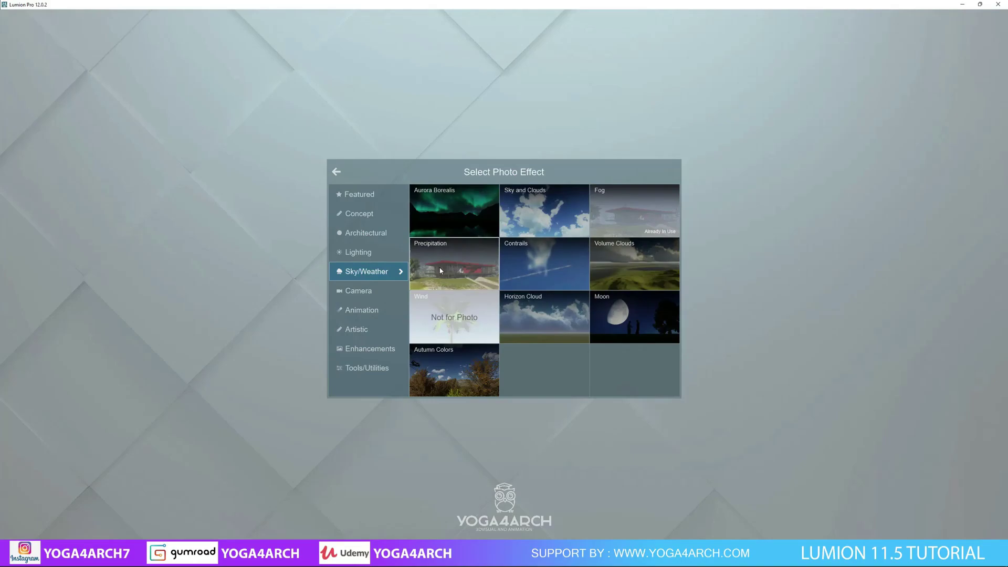
click(462, 272)
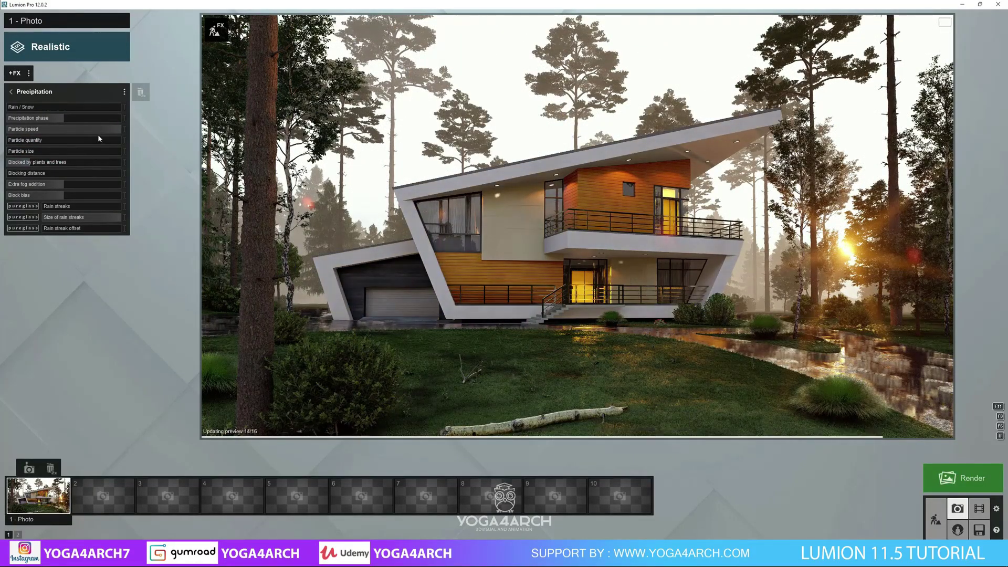
click(47, 197)
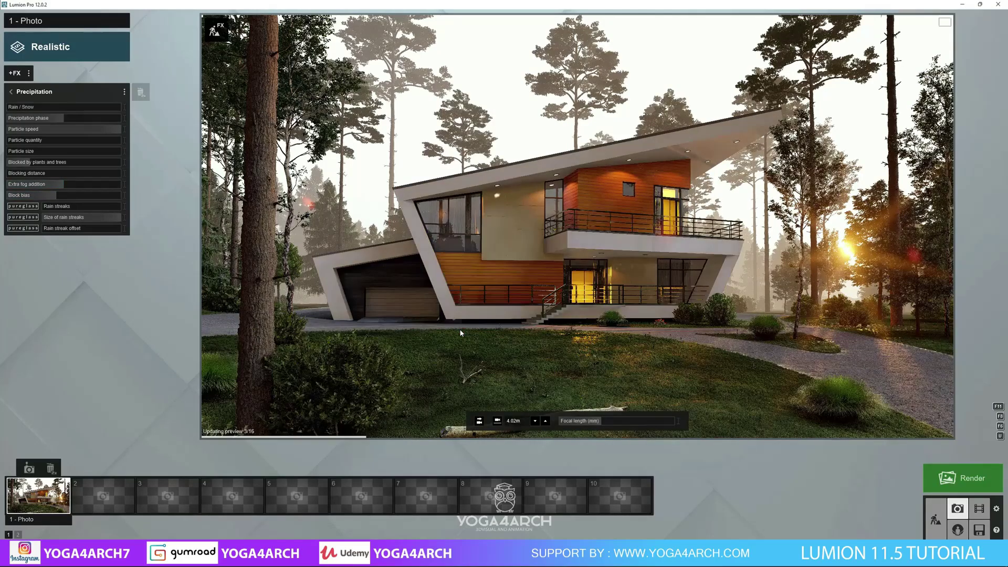
click(34, 163)
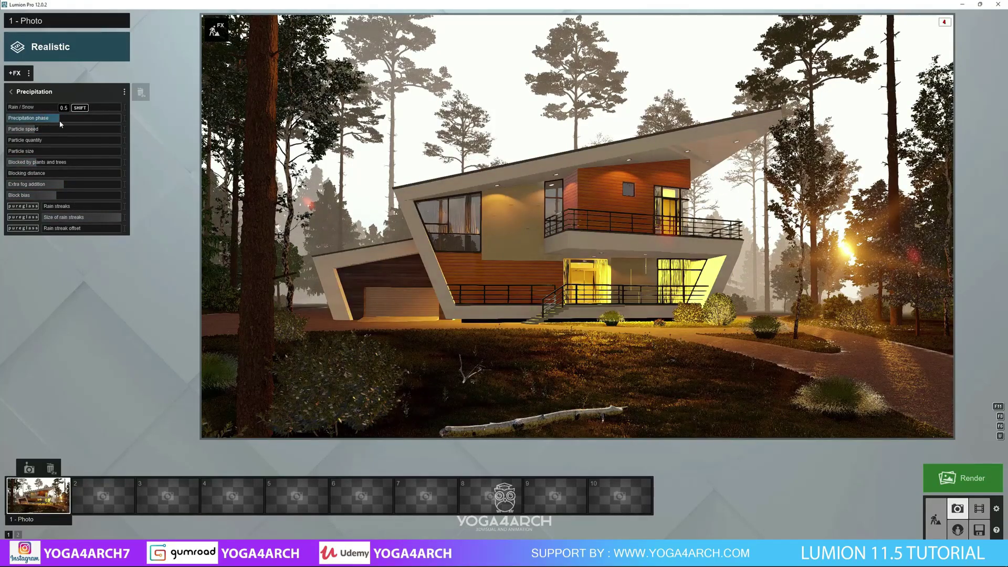
click(60, 174)
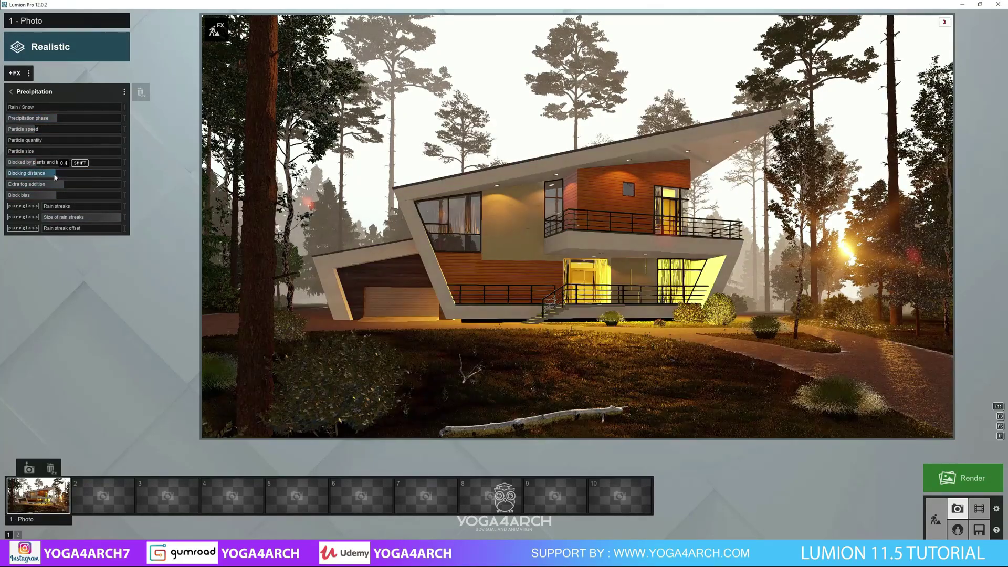
click(66, 197)
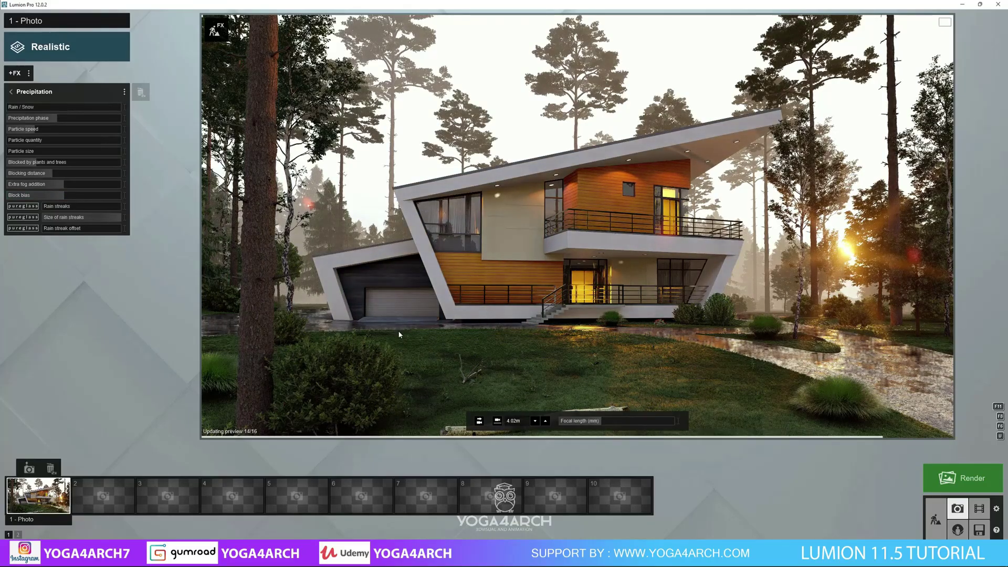
click(48, 185)
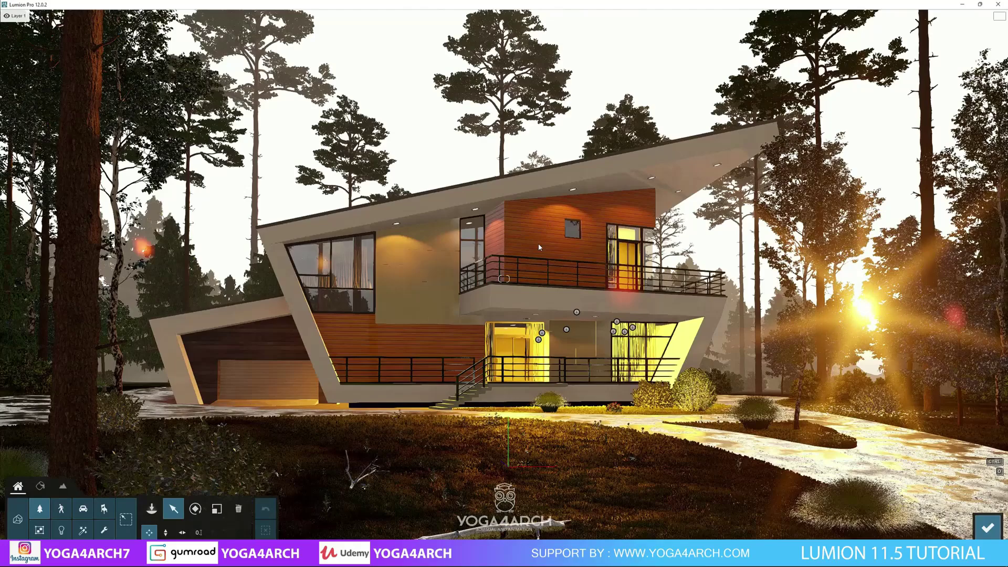
click(538, 244)
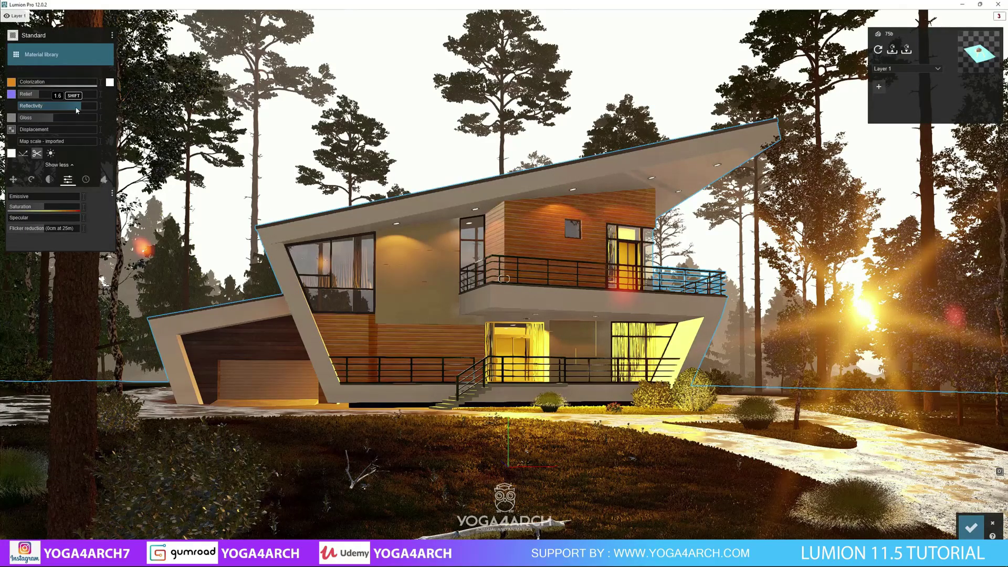
- Adjust the white frame material's weathering and confirm the change
click(86, 179)
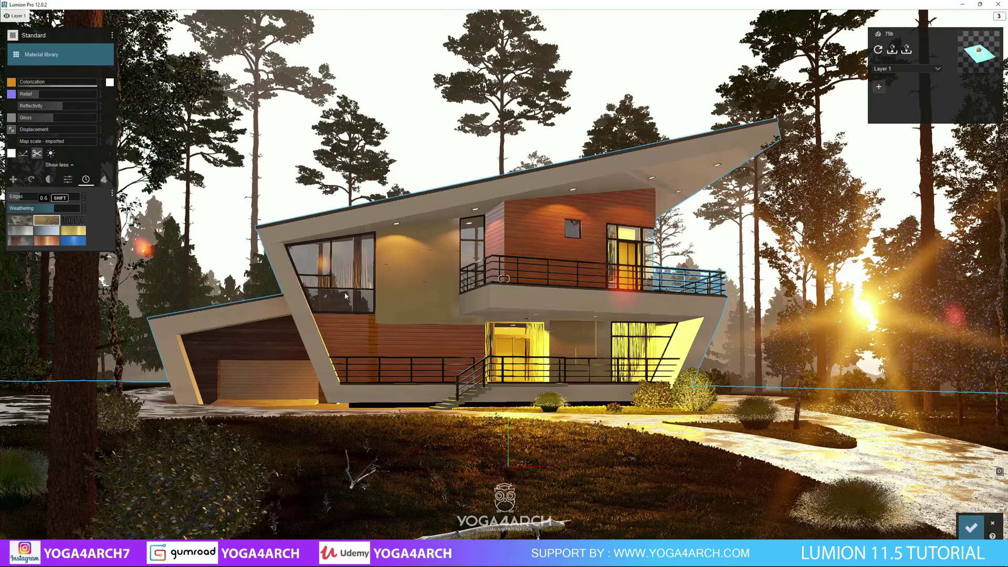
click(56, 107)
click(972, 527)
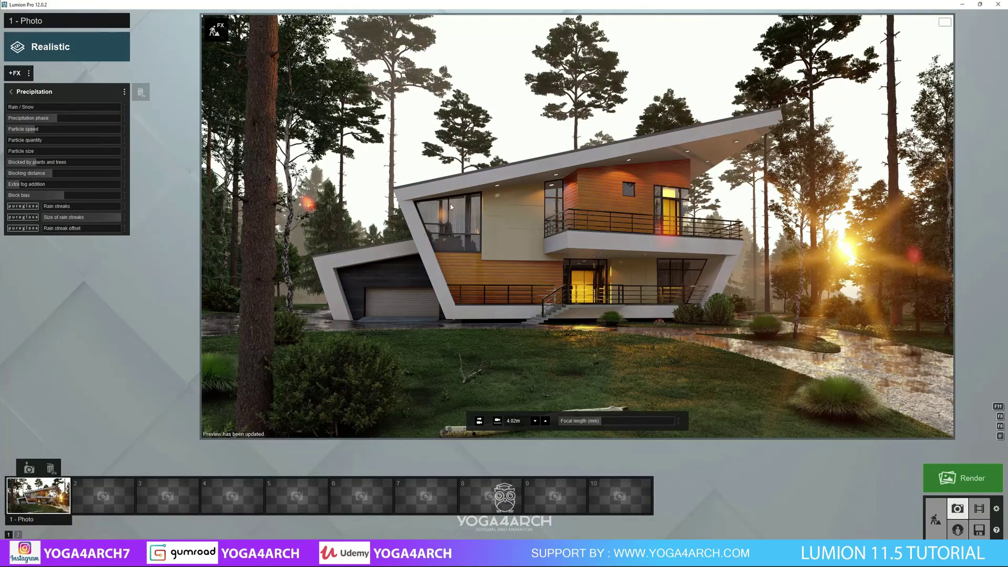
- Edit the window glass colour and the gravel path material, then save back to the photo
click(936, 519)
click(40, 487)
click(504, 278)
click(111, 82)
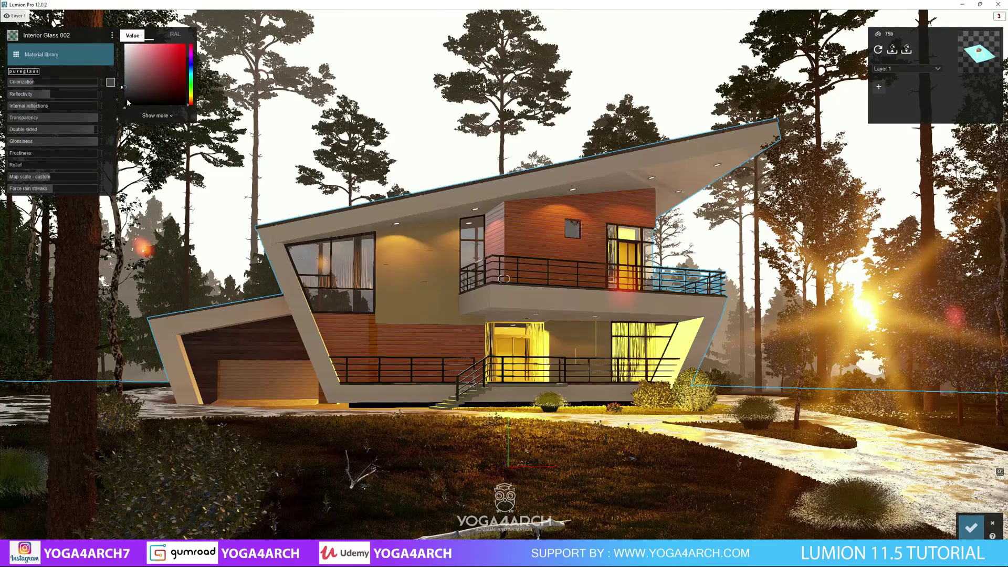
click(944, 528)
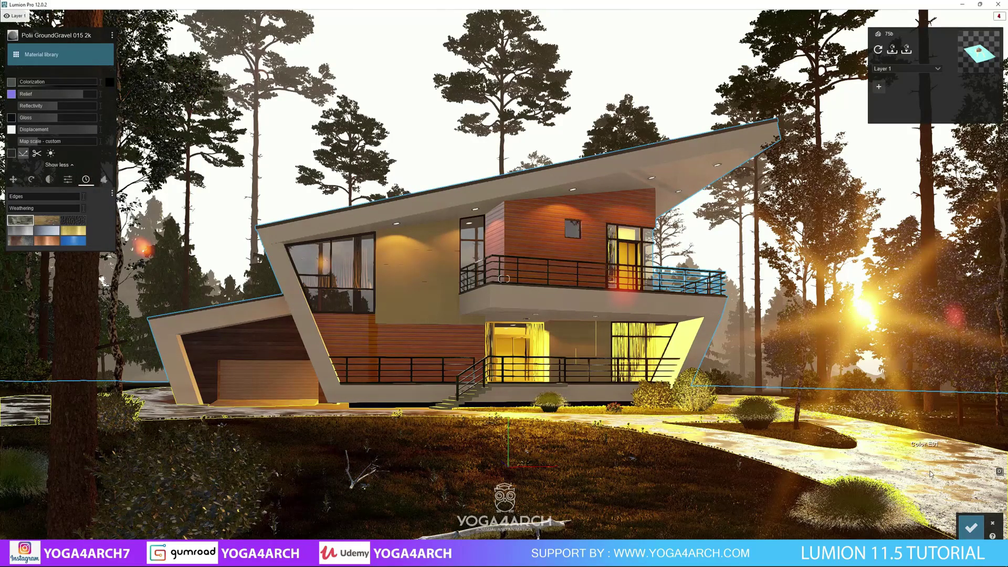
click(973, 529)
click(957, 508)
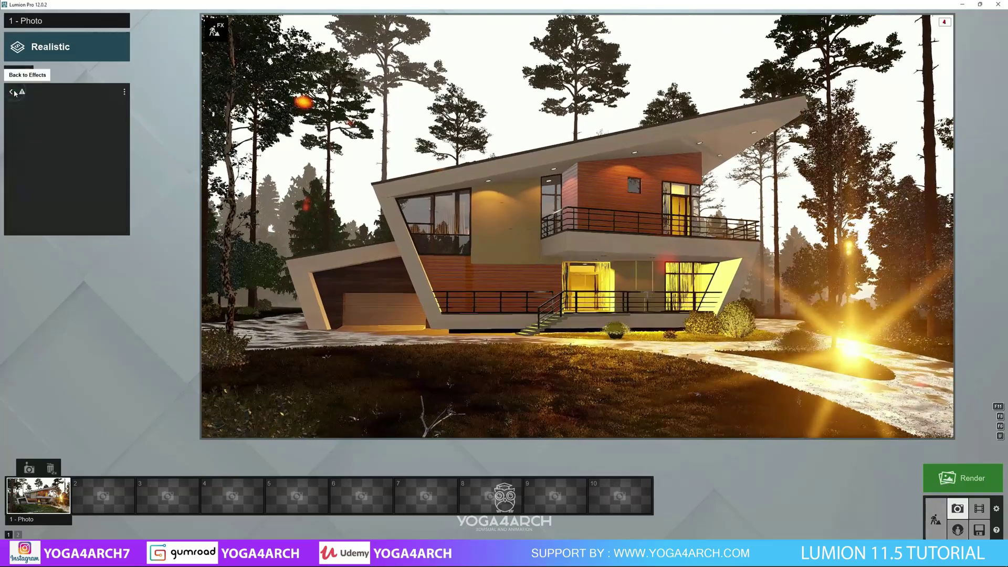
click(11, 91)
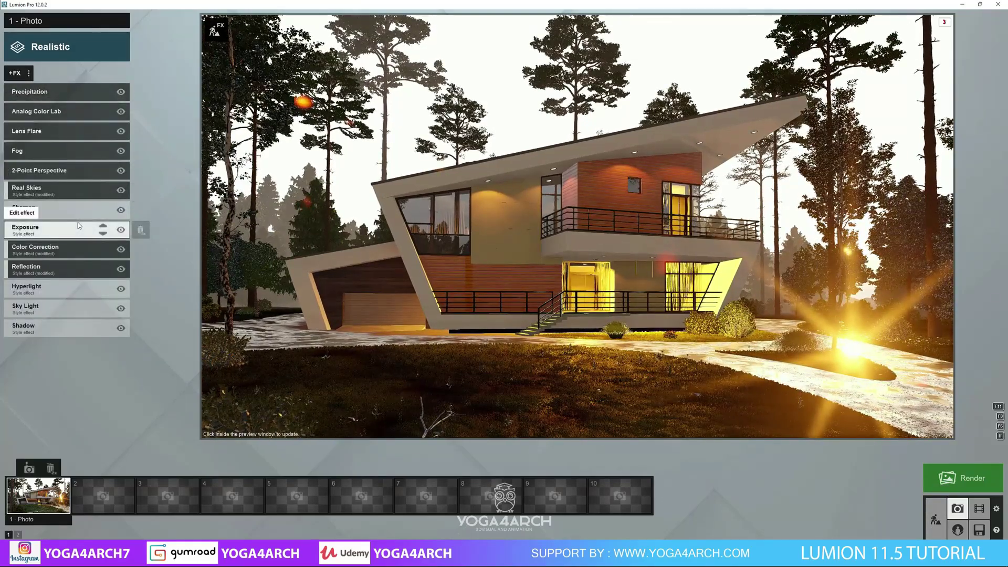
- Check the Hyperlight (about 35%) and Reflection effects, refresh the preview, and return to Build mode
click(68, 288)
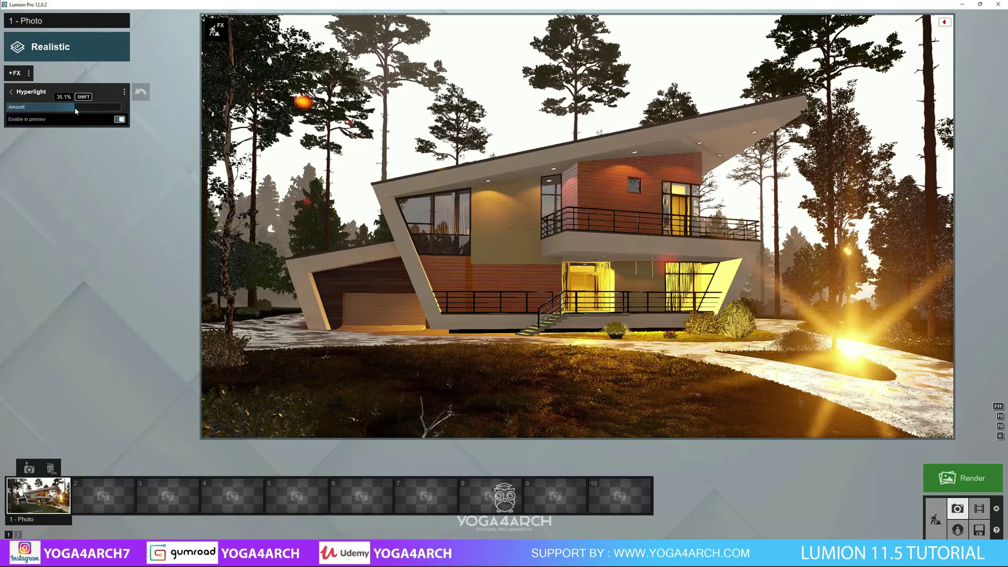
click(10, 91)
click(67, 268)
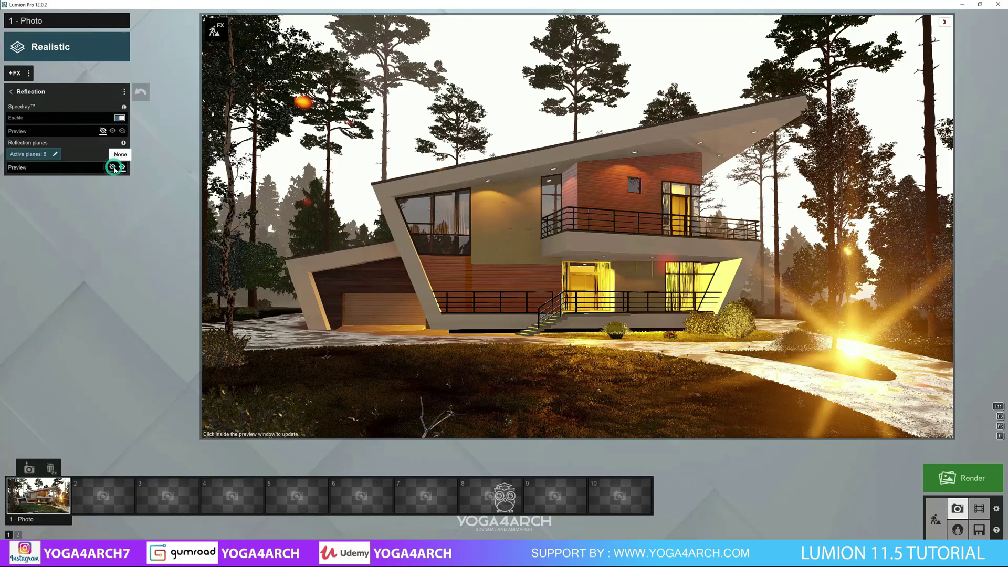
click(11, 91)
click(535, 328)
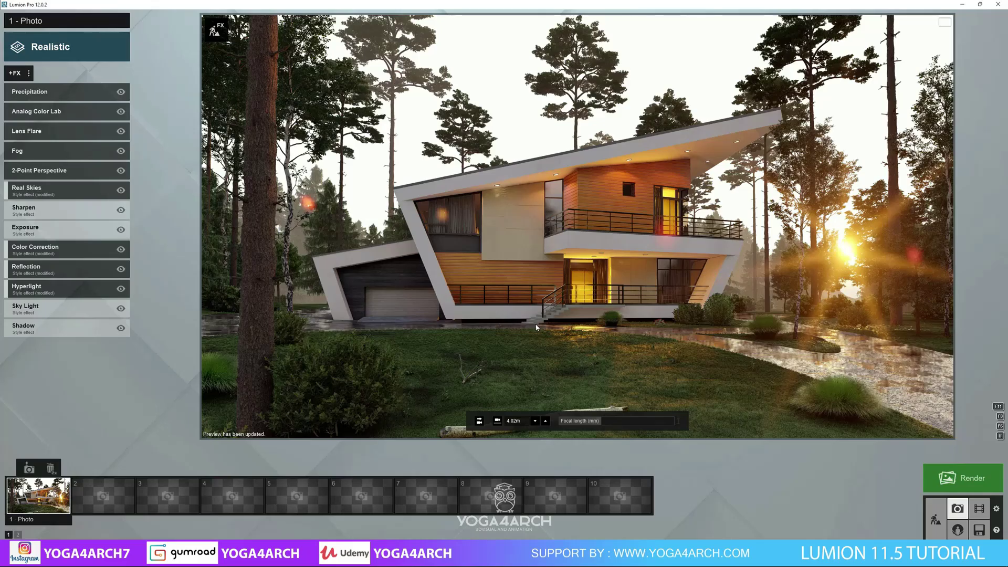
click(936, 520)
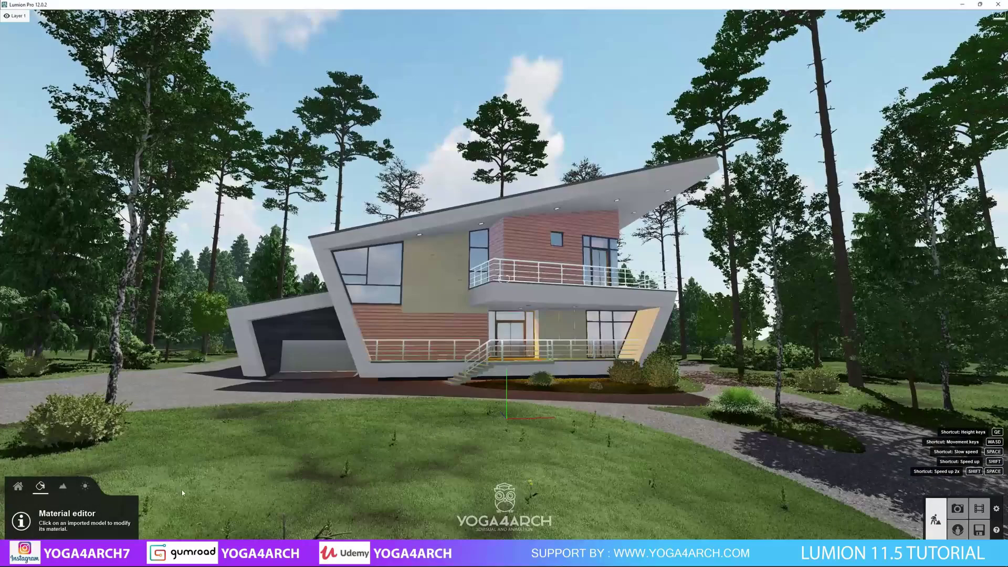
- Place a person holding an umbrella beside the path right of the house and rotate it
click(61, 508)
click(83, 47)
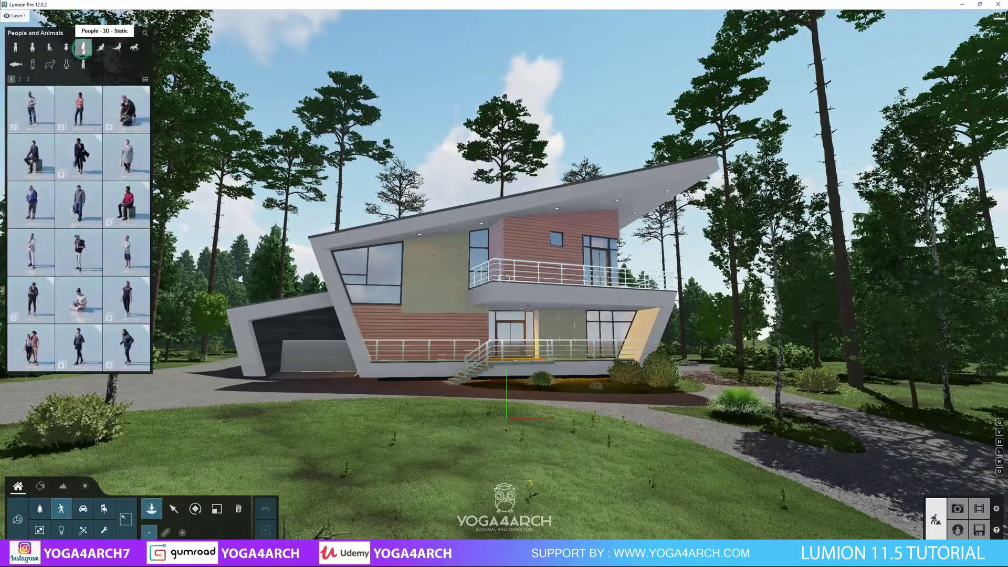
click(19, 79)
click(79, 299)
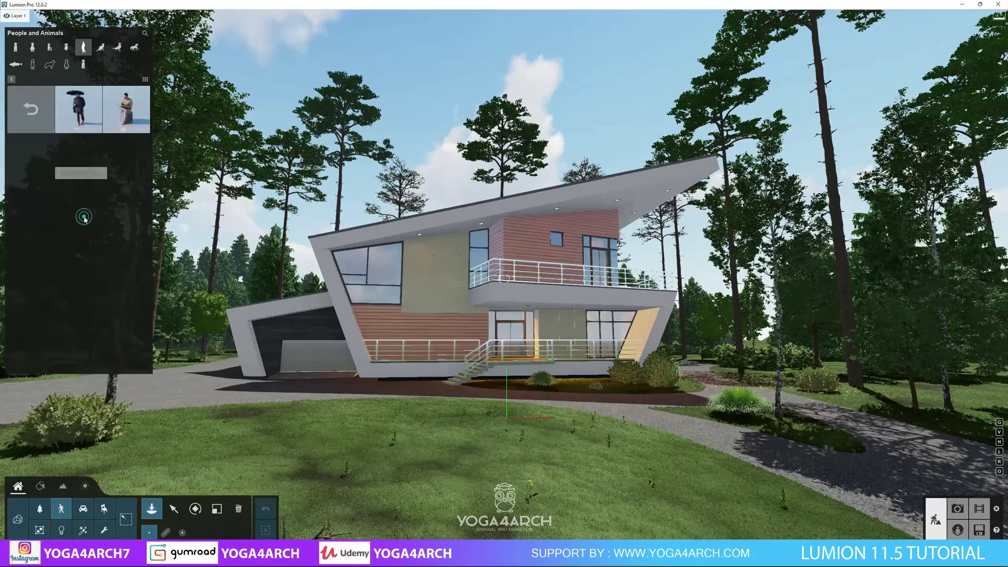
click(79, 110)
click(569, 420)
drag(570, 415, 725, 421)
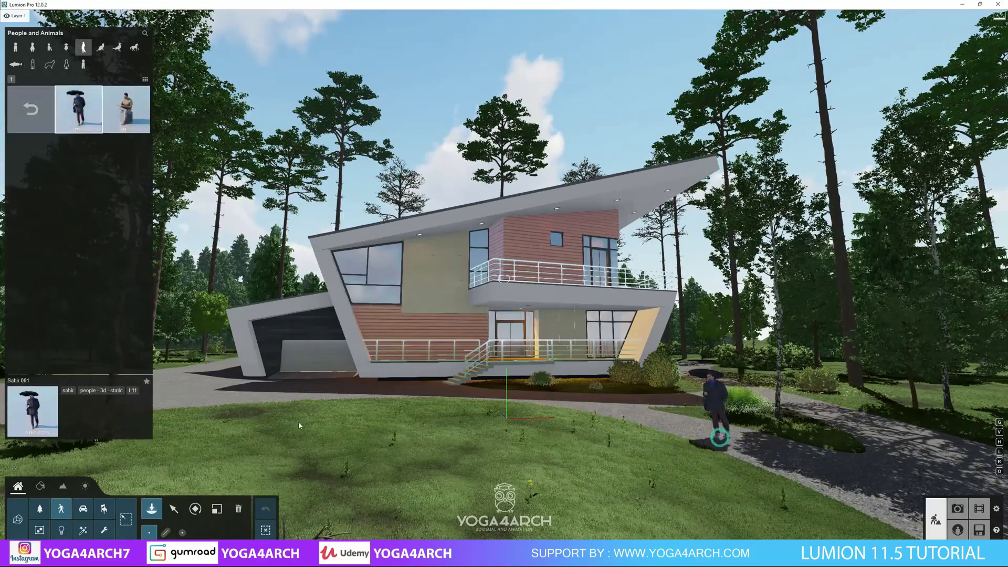
click(195, 509)
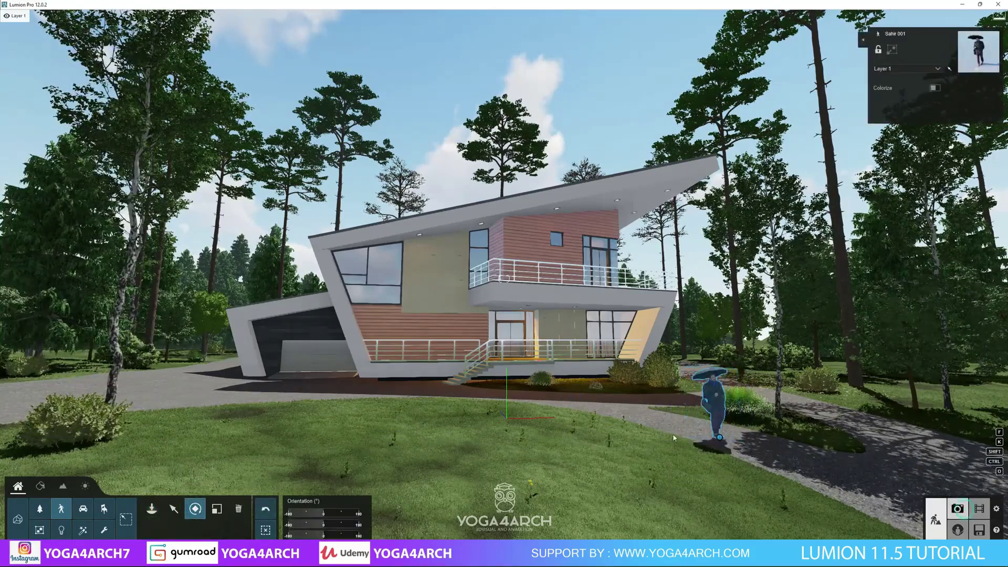
- Preview the shot in Photo mode, resize the shrub near the path, then refresh the preview
click(958, 508)
click(393, 384)
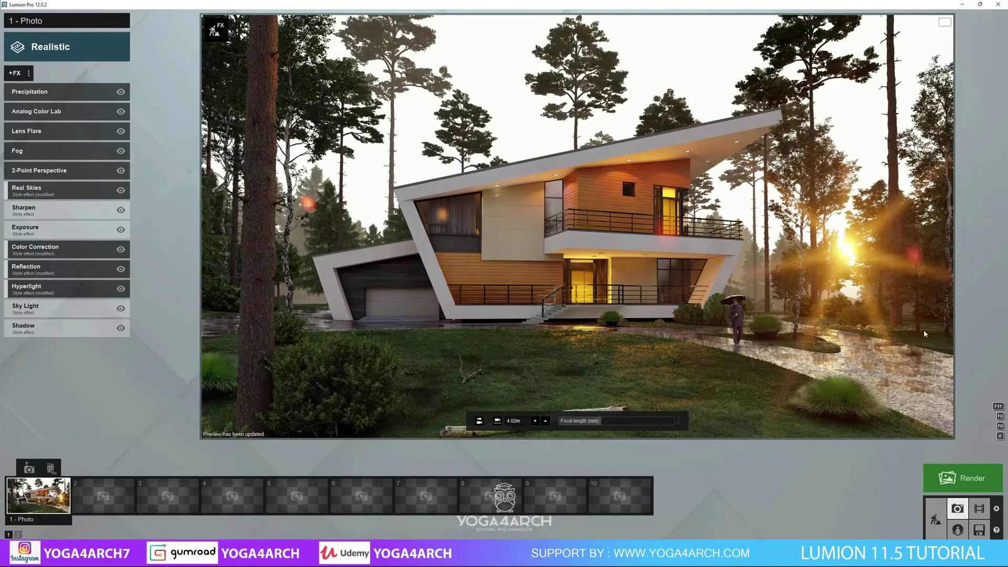
click(936, 519)
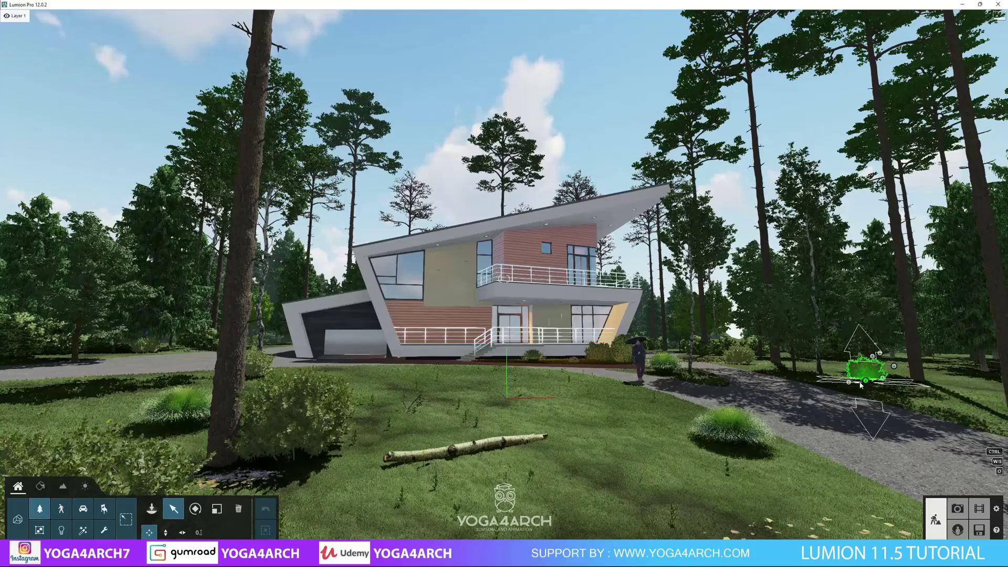
click(856, 362)
right_drag(856, 363, 507, 370)
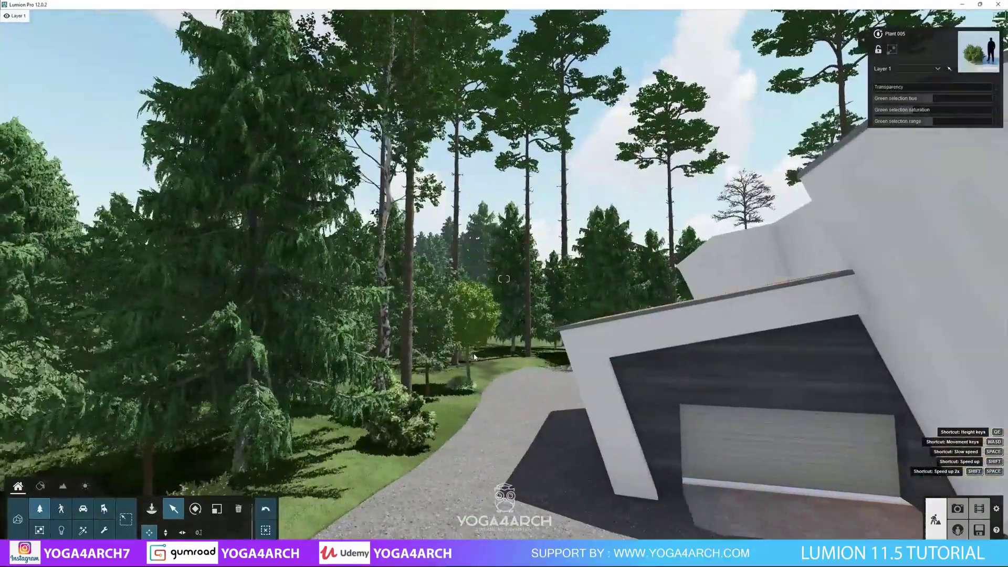
key(l)
click(958, 508)
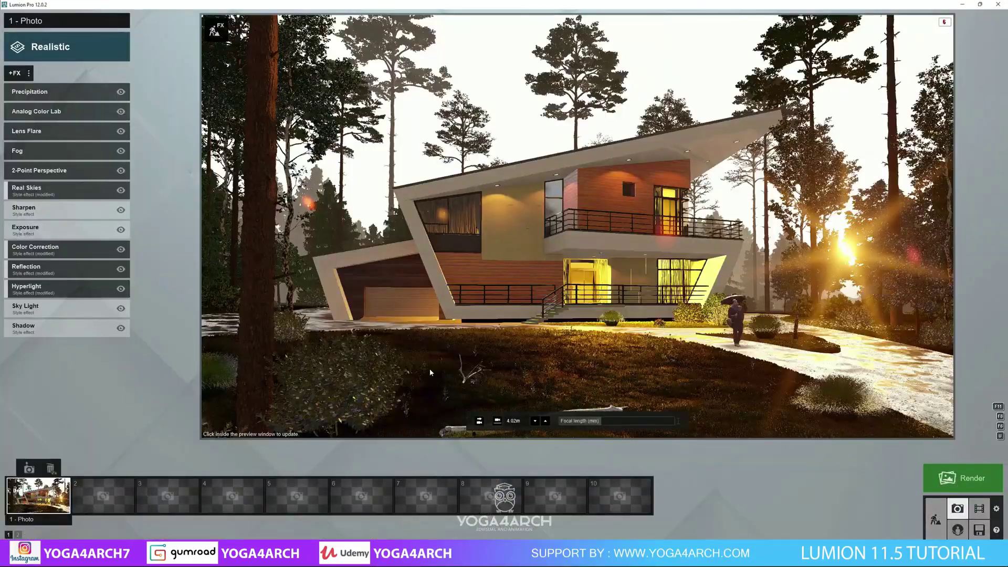
click(431, 372)
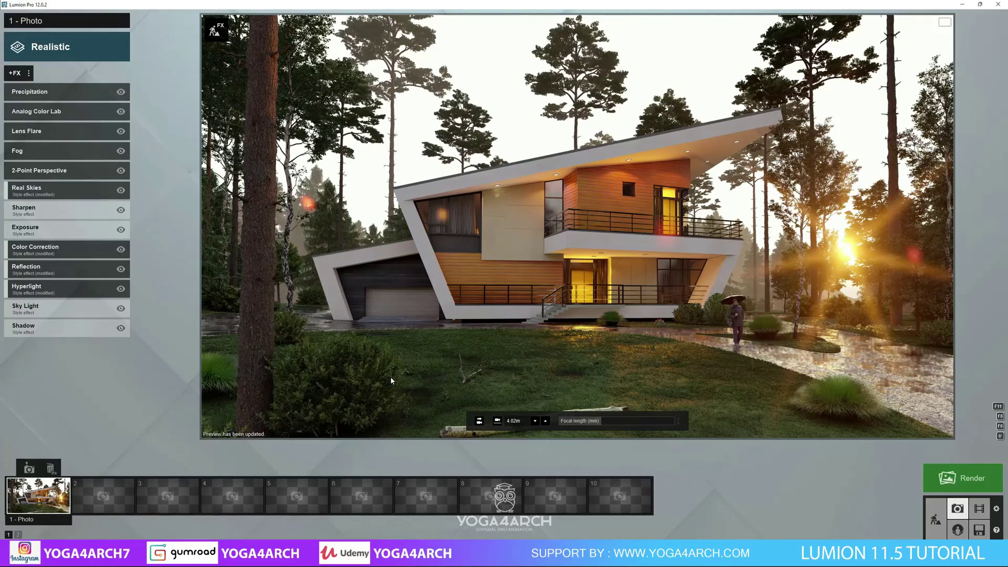
- Add the Print Poster Enhancer effect to the photo
click(15, 73)
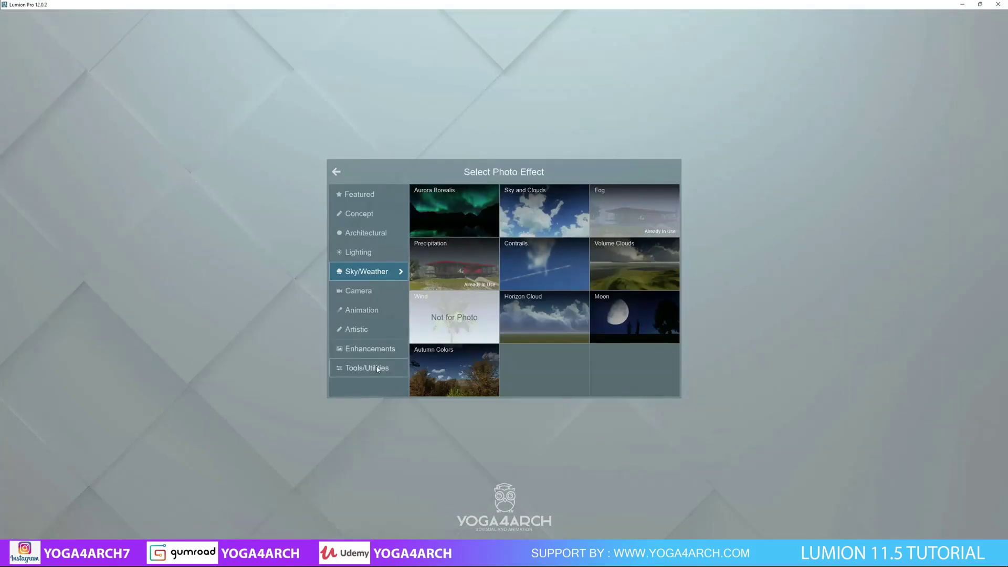
click(371, 368)
click(468, 265)
- Render the current shot at Print size and save the file
click(977, 479)
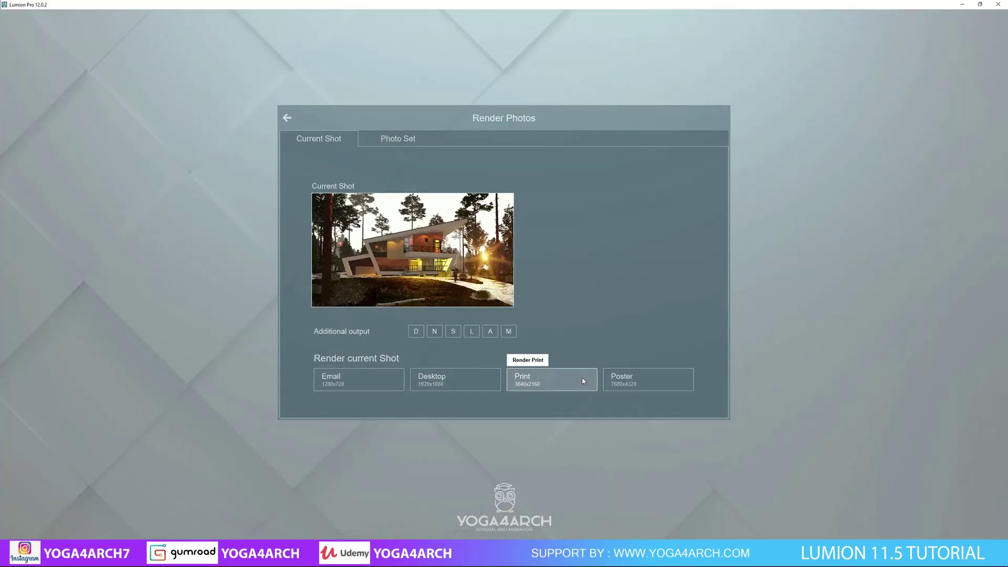
click(531, 378)
click(406, 279)
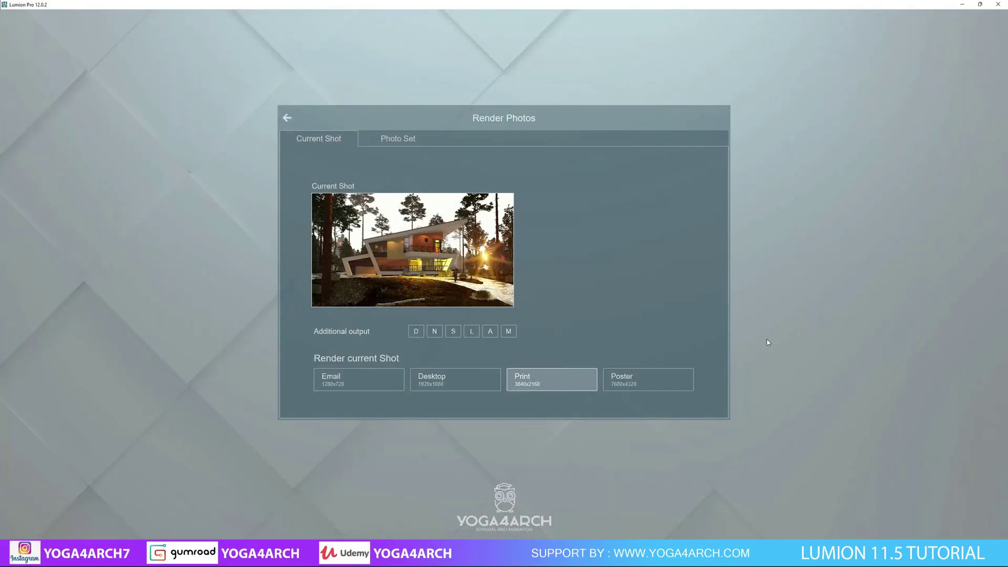